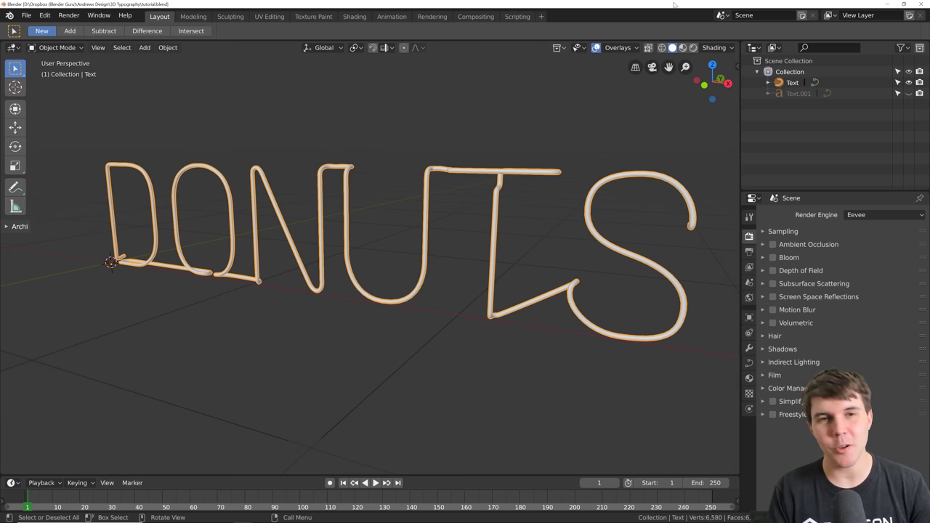
Select the DONUTS text curve and add a new material to it
middle_click_drag(506, 164, 467, 274)
key("alt+a")
scroll(412, 253, "up", 1)
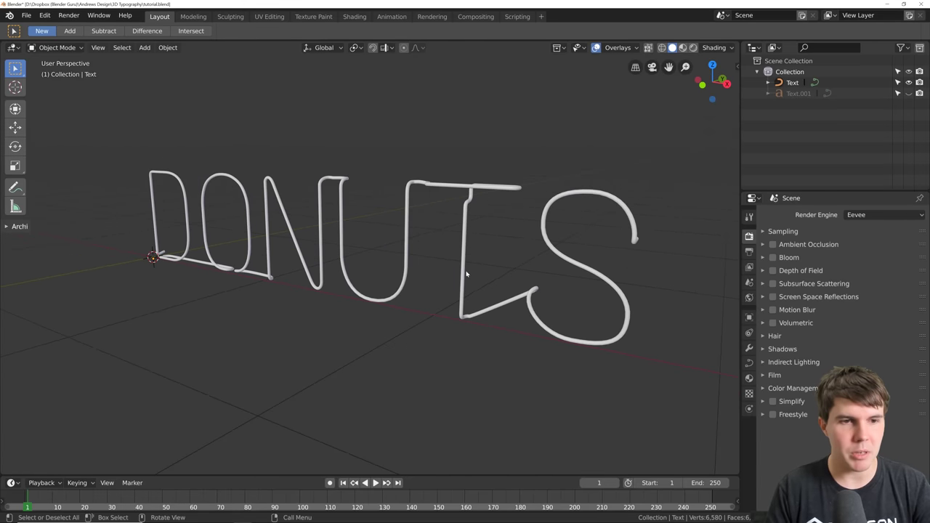
left_click(465, 233)
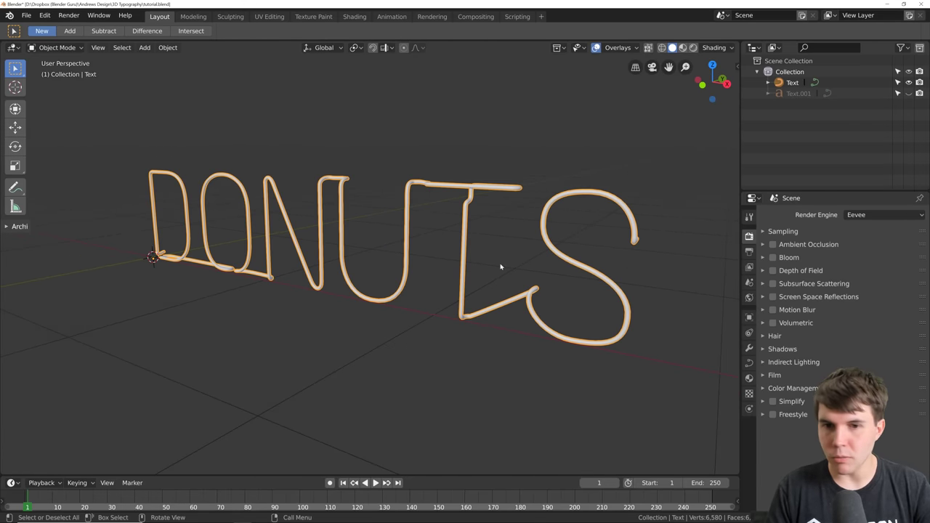
left_click(749, 377)
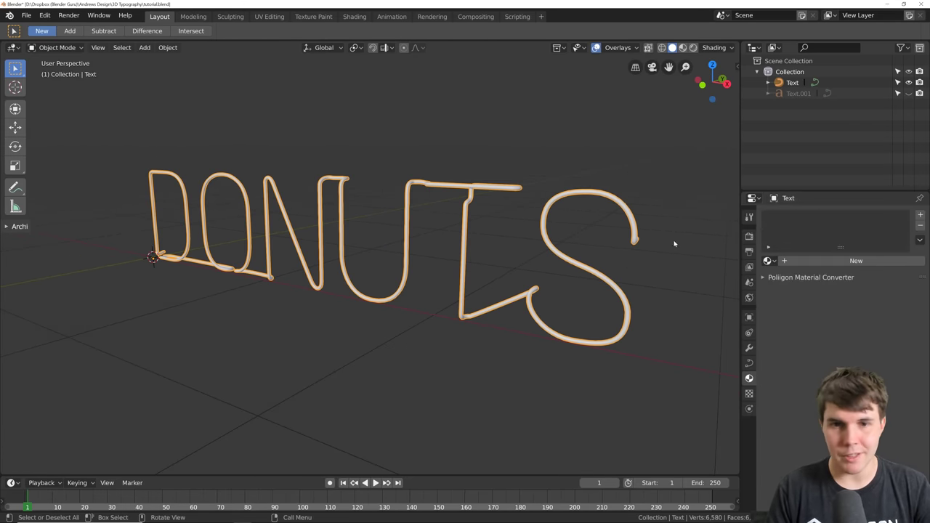
left_click(824, 260)
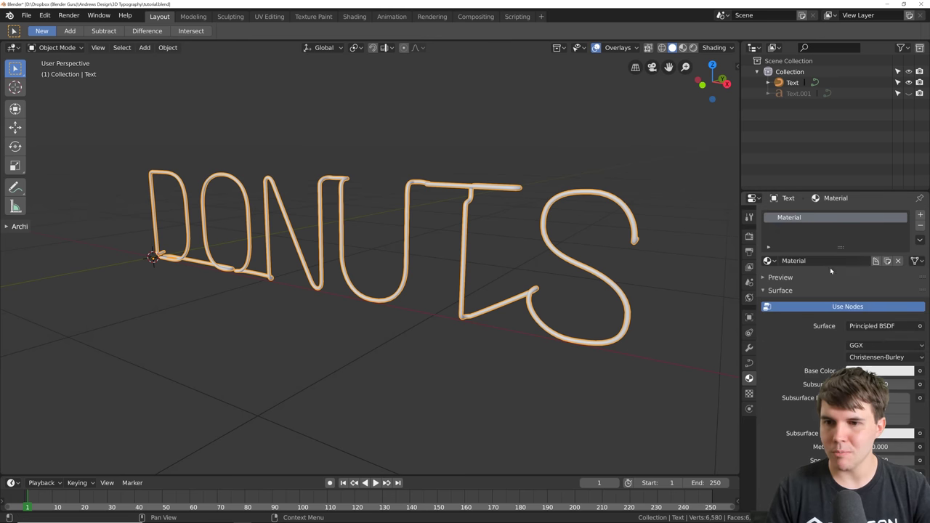
Change the material's surface shader to Emission and set its color to pink, hue 0.912 and saturation 0.534
left_click(883, 326)
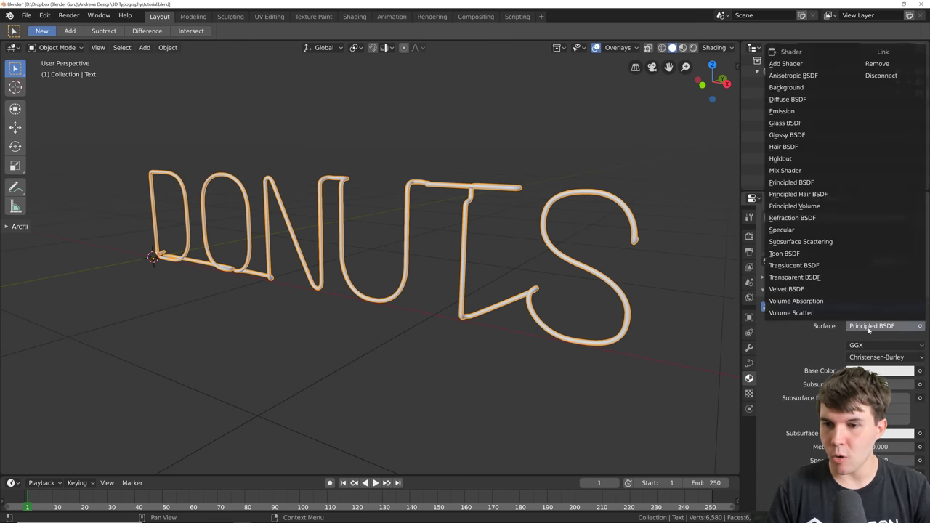
left_click(789, 111)
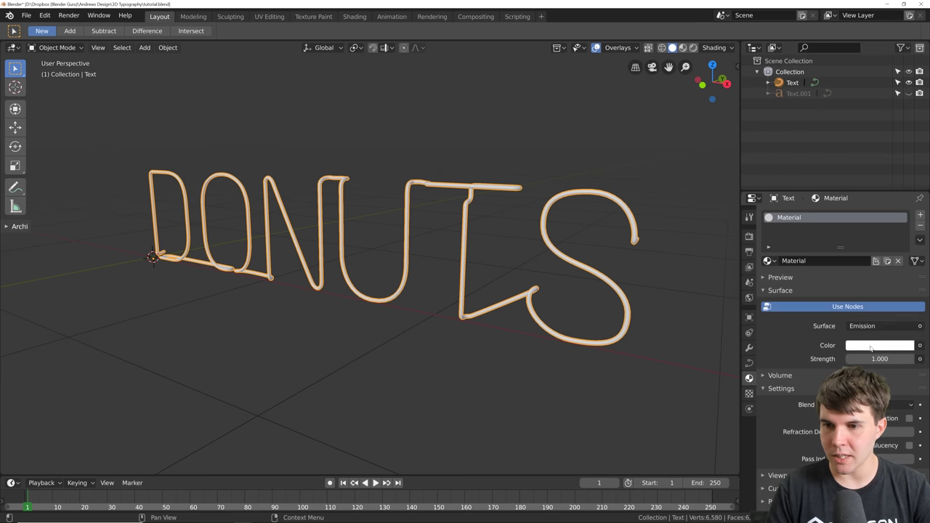
left_click(879, 345)
left_click(878, 242)
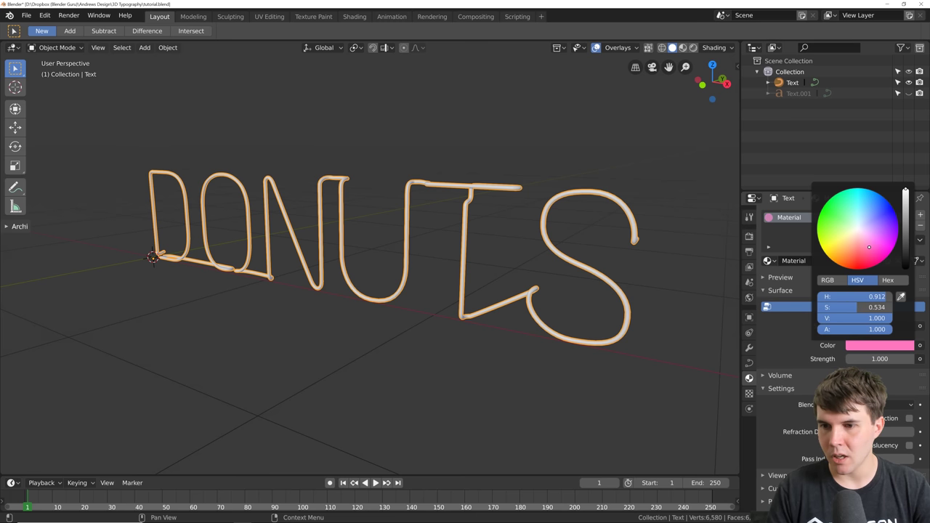
Display the 3D viewport in Rendered shading to preview the pink emissive text
scroll(541, 245, "up", 1)
middle_click_drag(541, 244, 506, 233, "shift")
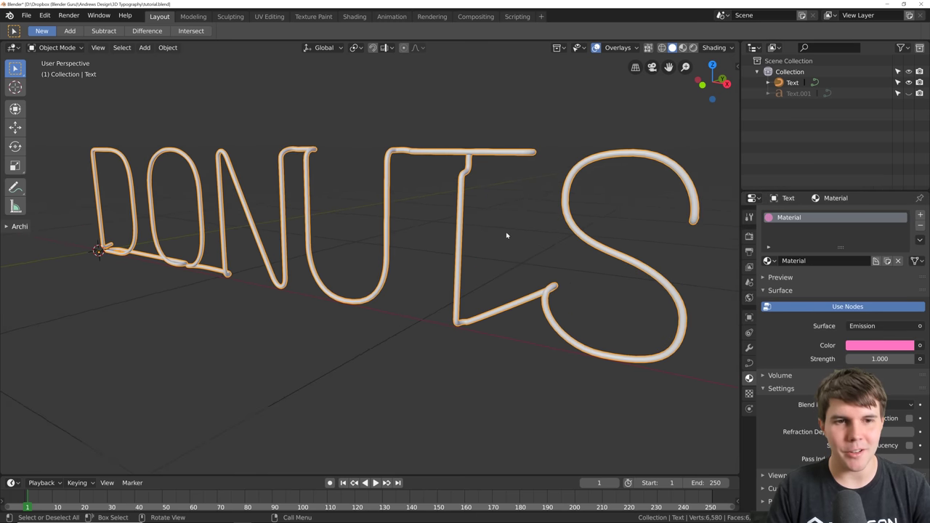
scroll(509, 231, "down", 1)
key("z")
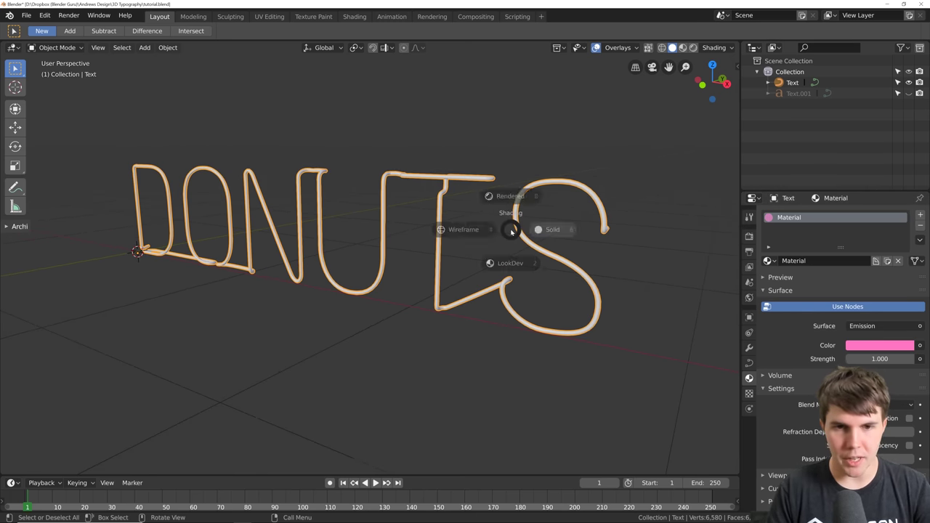
left_click(519, 152)
scroll(494, 182, "up", 3)
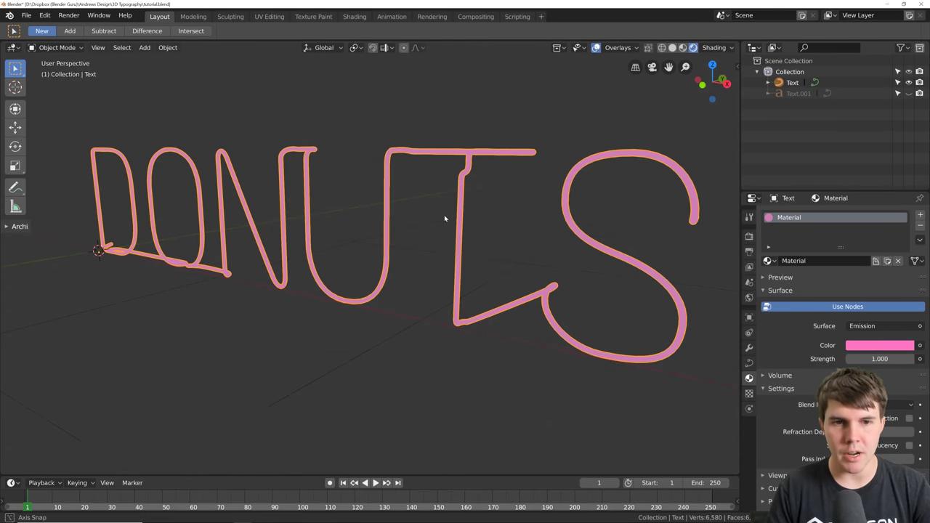
scroll(447, 220, "down", 5)
scroll(429, 222, "down", 1)
Add a plane to the scene, scale it up to a large floor and move it to extend beneath the text
key("alt+a")
middle_click_drag(422, 221, 455, 242)
scroll(447, 224, "up", 1)
scroll(465, 236, "down", 1)
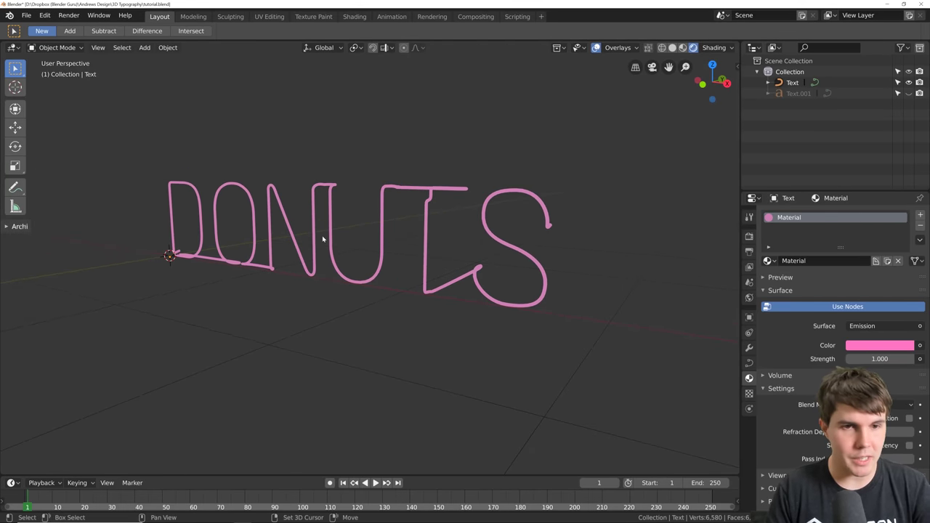
key("shift+a")
left_click(400, 238)
key("s")
left_click(257, 296)
key("g")
left_click(447, 337)
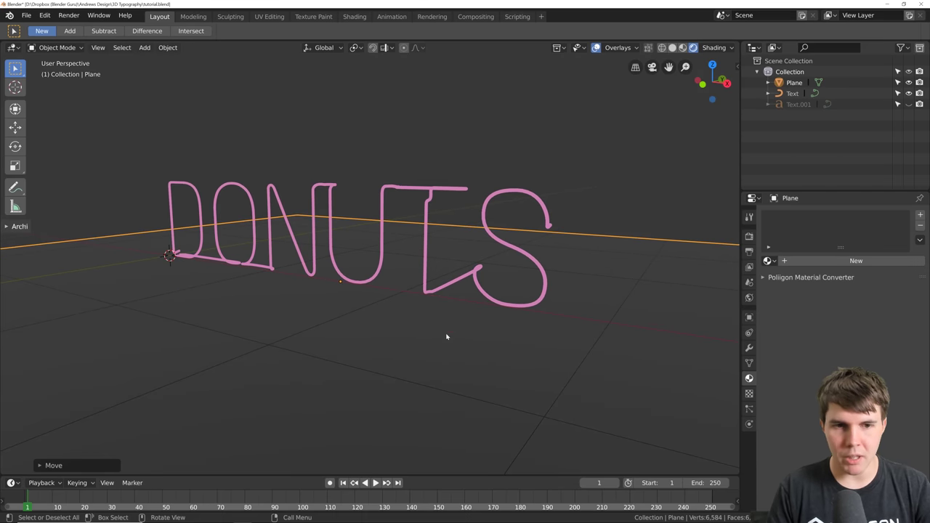
Inspect the emissive text and the floor around it from several angles in the Eevee rendered view
scroll(434, 295, "up", 3)
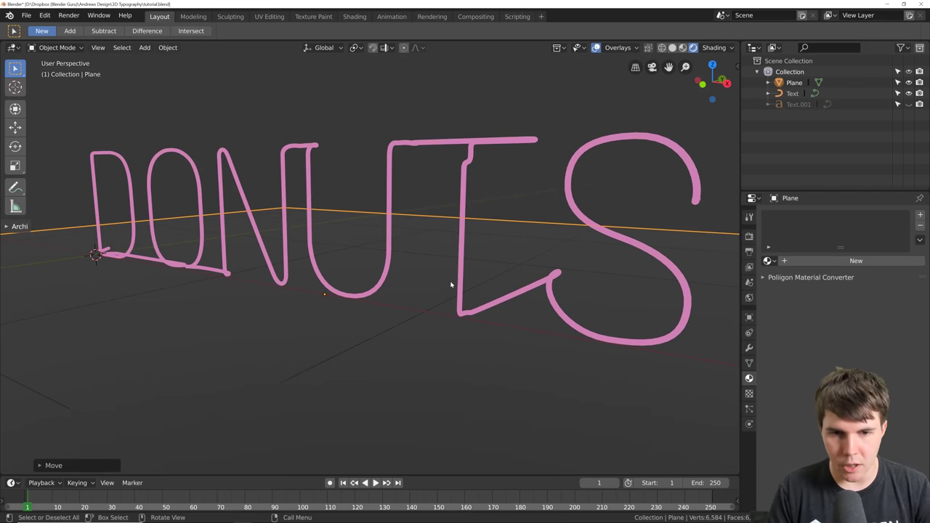
left_click(463, 282)
middle_click_drag(462, 281, 447, 293)
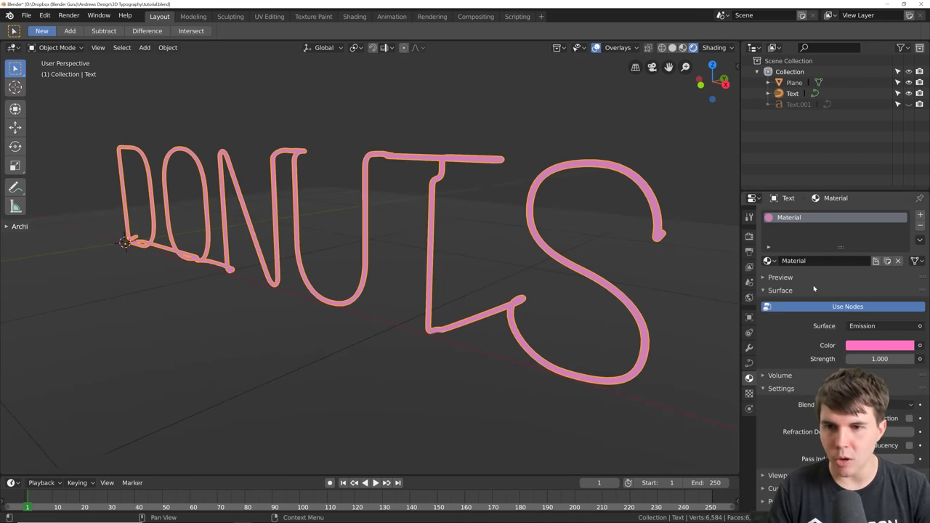
left_click(750, 236)
left_click(862, 216)
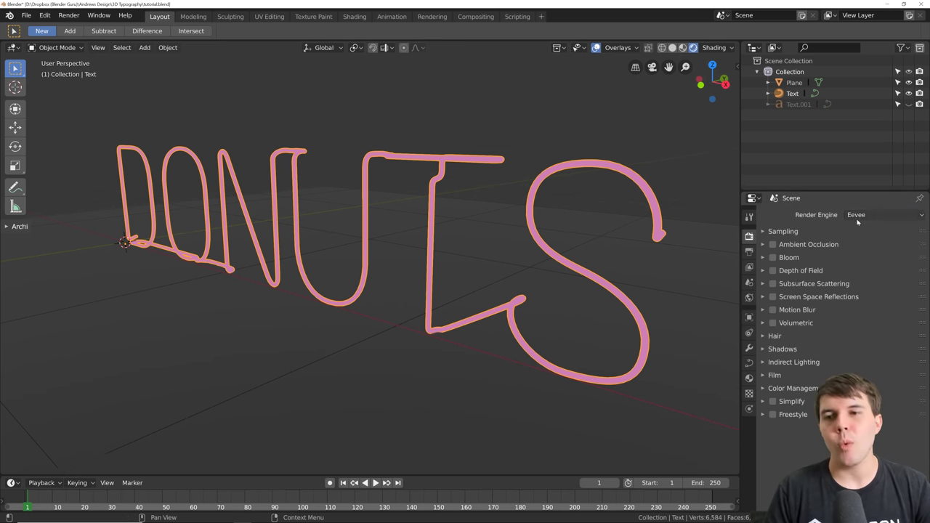
left_click(862, 215)
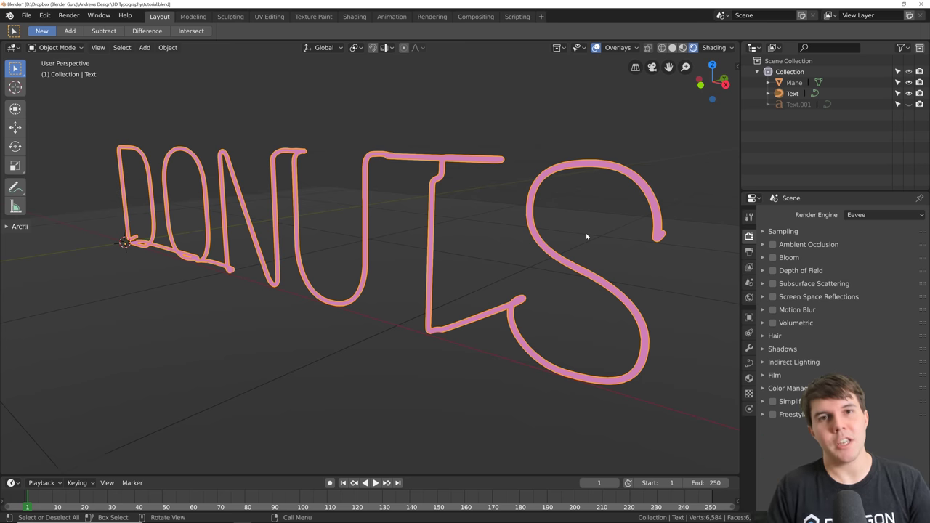
middle_click_drag(600, 236, 545, 199)
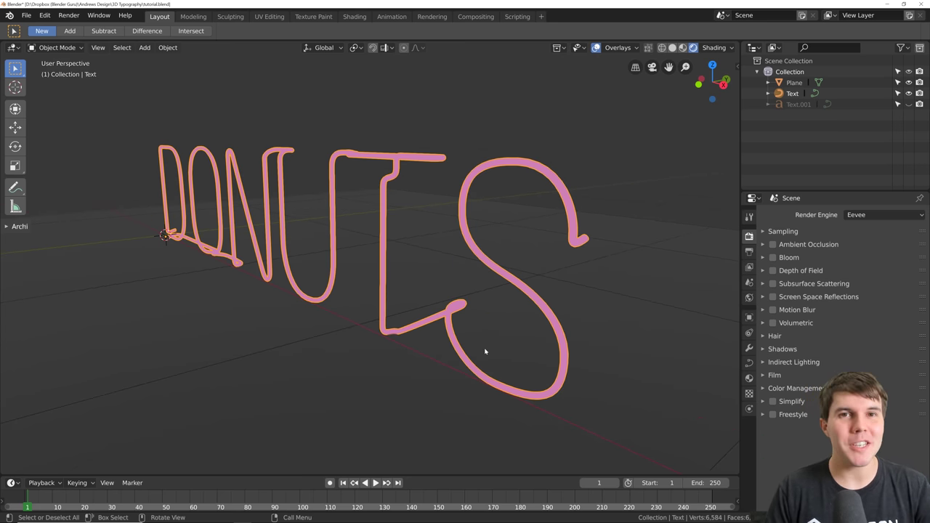
middle_click_drag(485, 352, 549, 353)
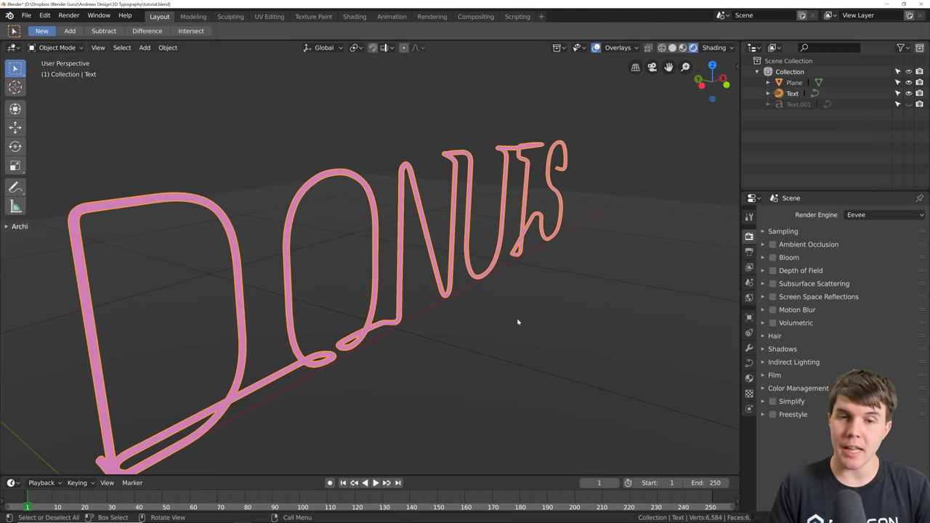
middle_click_drag(515, 302, 509, 274)
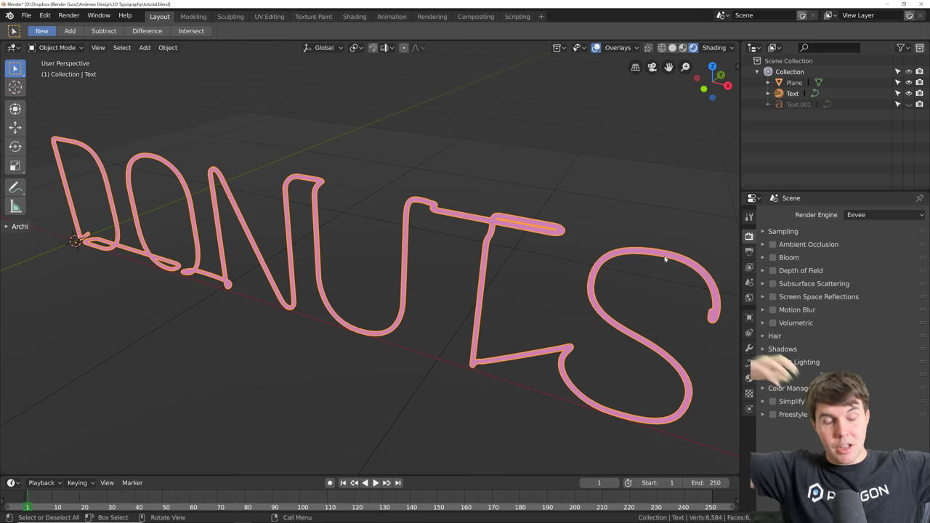
middle_click_drag(642, 265, 645, 331)
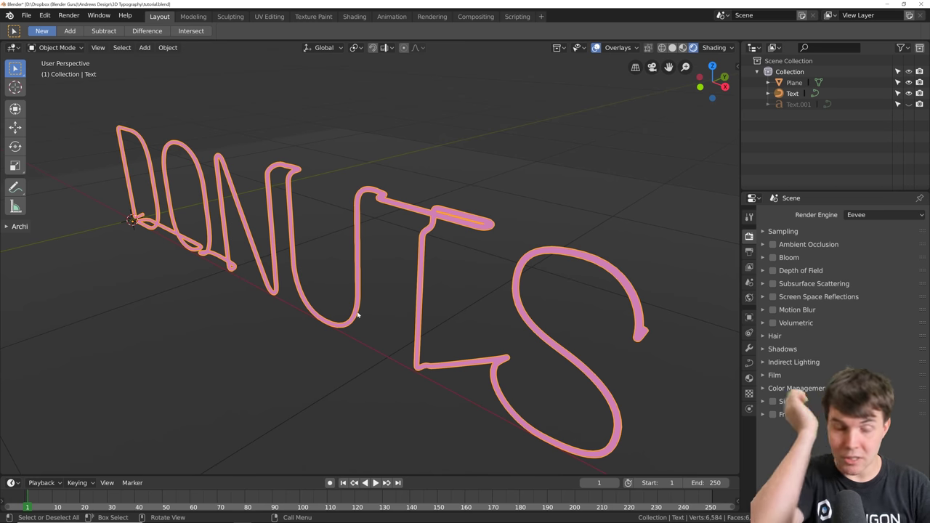
scroll(381, 294, "down", 2)
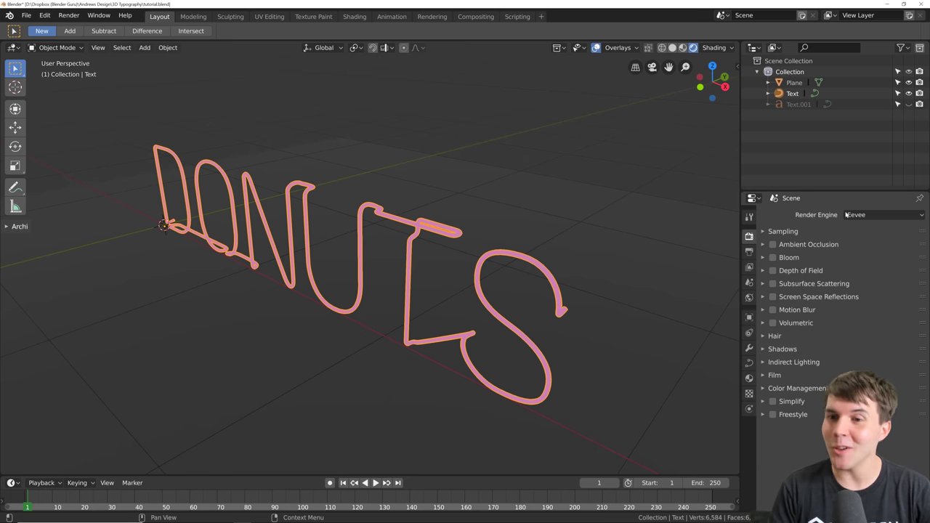
Set the scene's render engine to Cycles
left_click(885, 215)
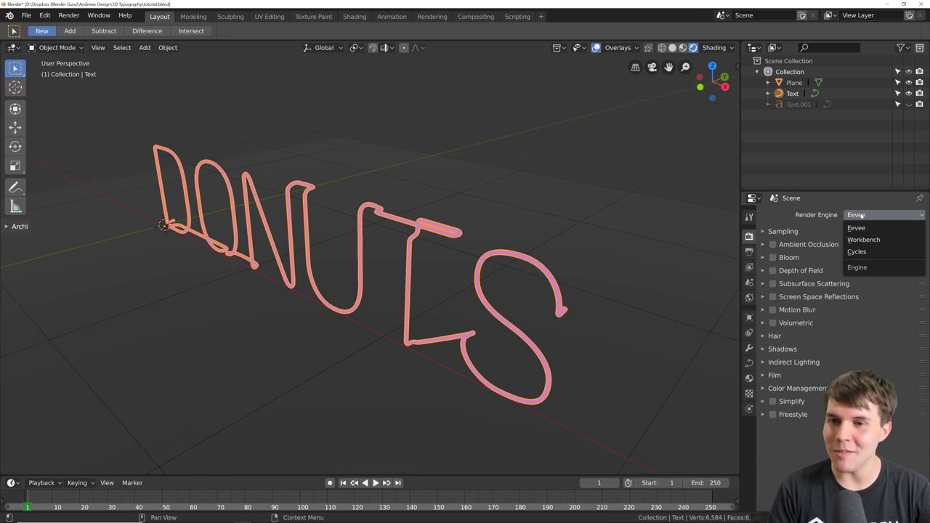
left_click(862, 252)
middle_click_drag(397, 293, 412, 339)
scroll(488, 342, "up", 3)
Set the Emission strength of the text's material to 20
left_click(485, 325)
left_click(749, 378)
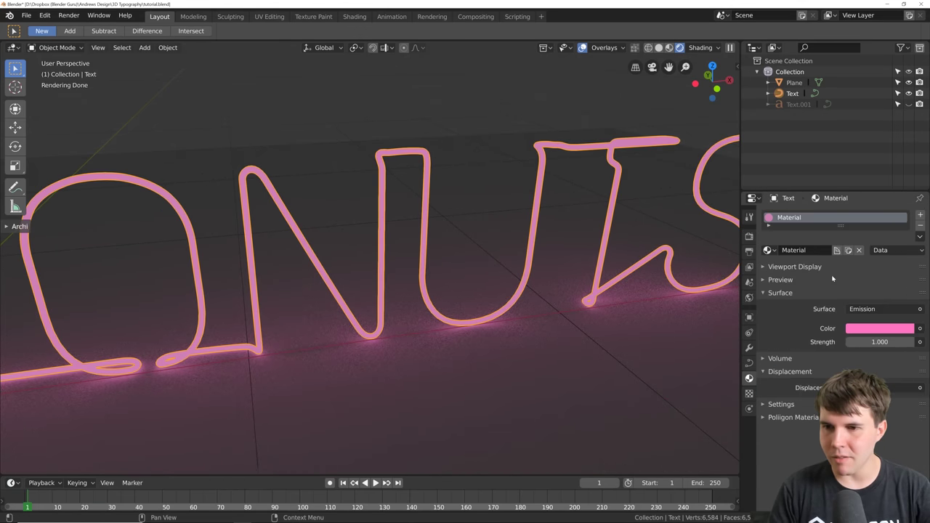
type("20")
key("Return")
key("alt+a")
mouse_move(462, 341)
middle_mouse_down()
mouse_move(361, 356)
mouse_move(457, 338)
middle_mouse_up()
scroll(361, 356, "down", 2)
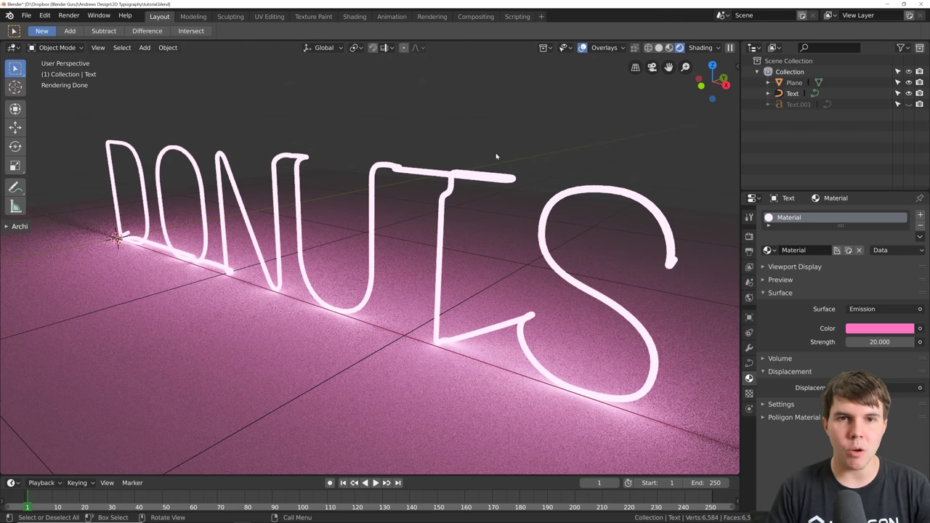
Switch to the Photos app, compare the neon sign reference photos for tube color and brightness at different exposures, and return to Blender
key("alt+Tab")
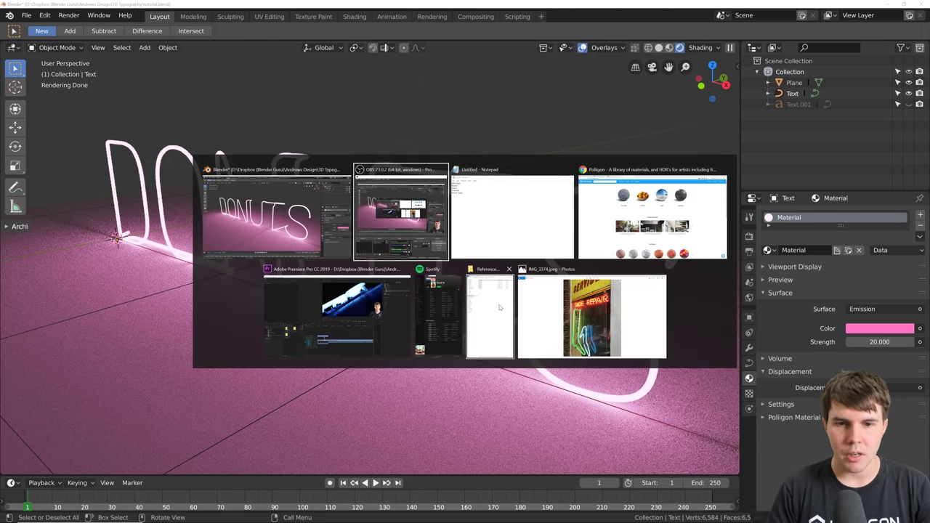
left_click(585, 316)
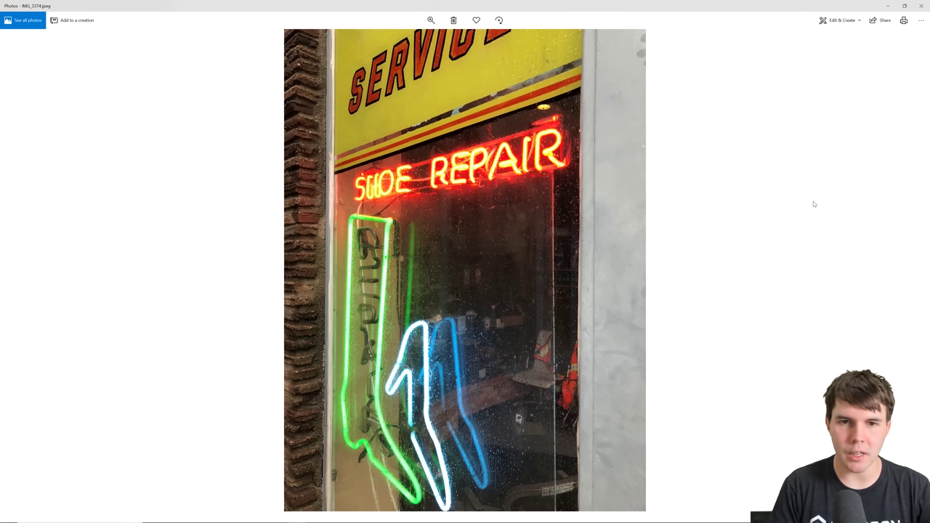
key("Left")
key("Right")
key("Right")
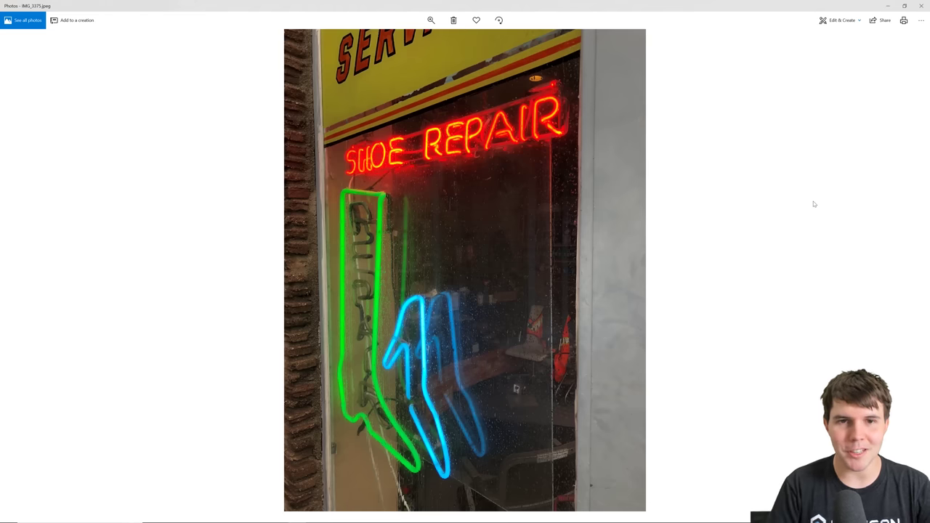
key("Left")
key("Left")
key("Left")
key("Left")
key("Left")
key("Right")
key("Right")
key("Right")
key("Right")
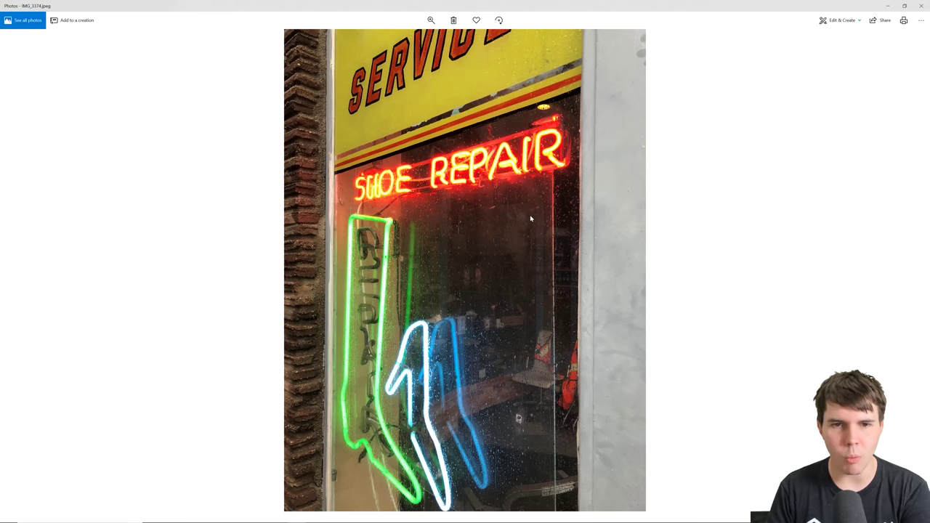
key("Right")
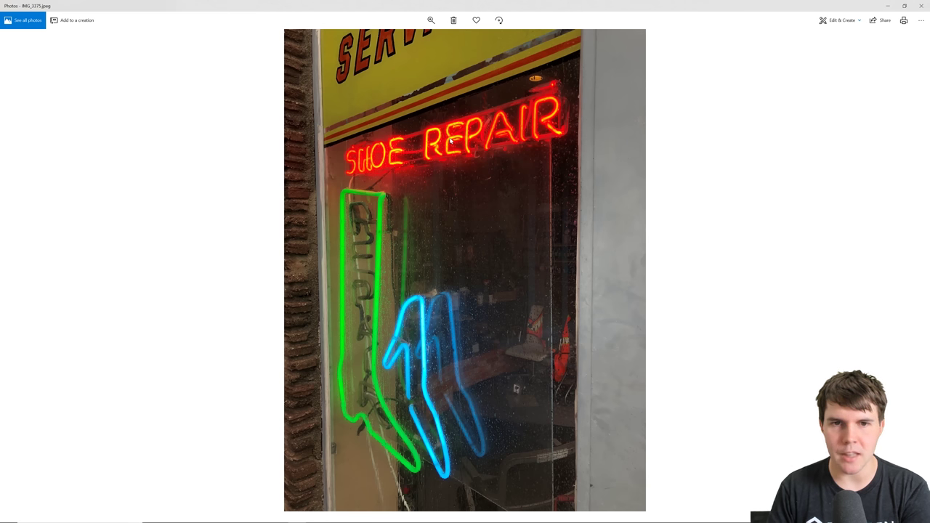
key("Left")
key("Right")
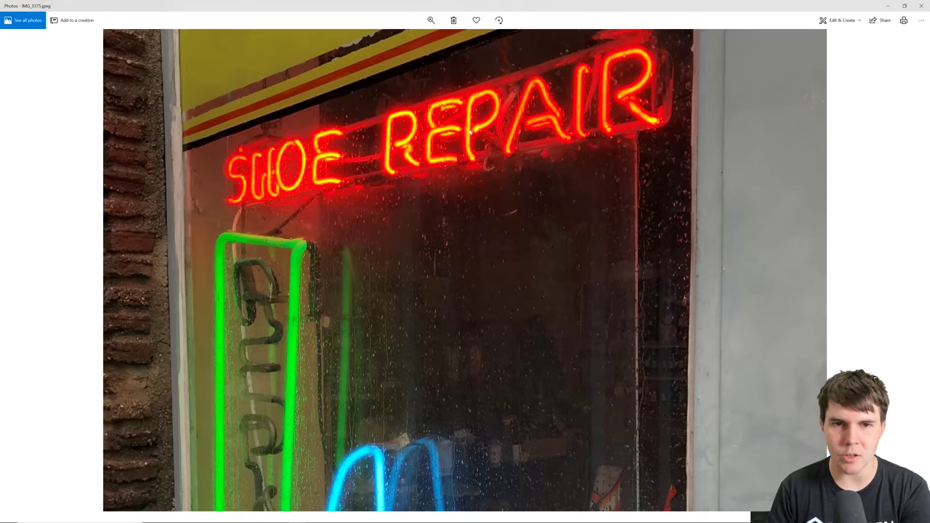
key("Right")
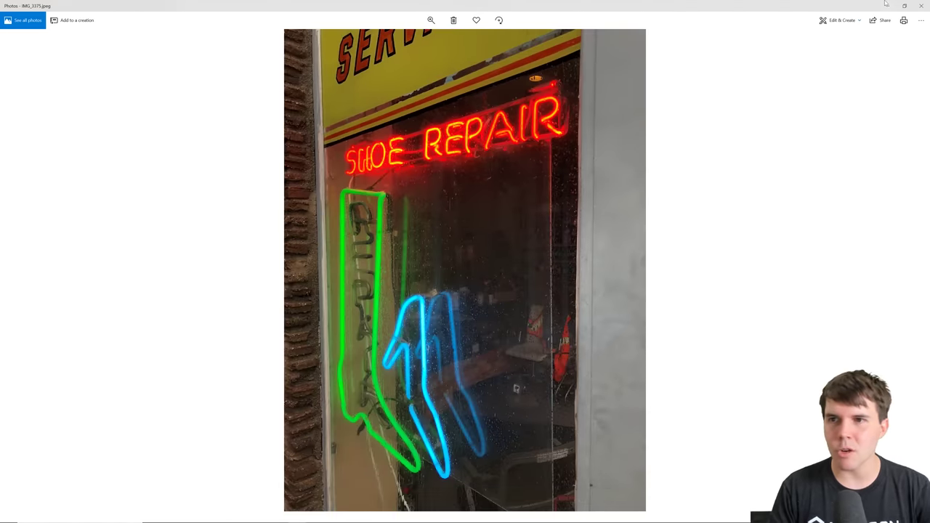
left_click(887, 6)
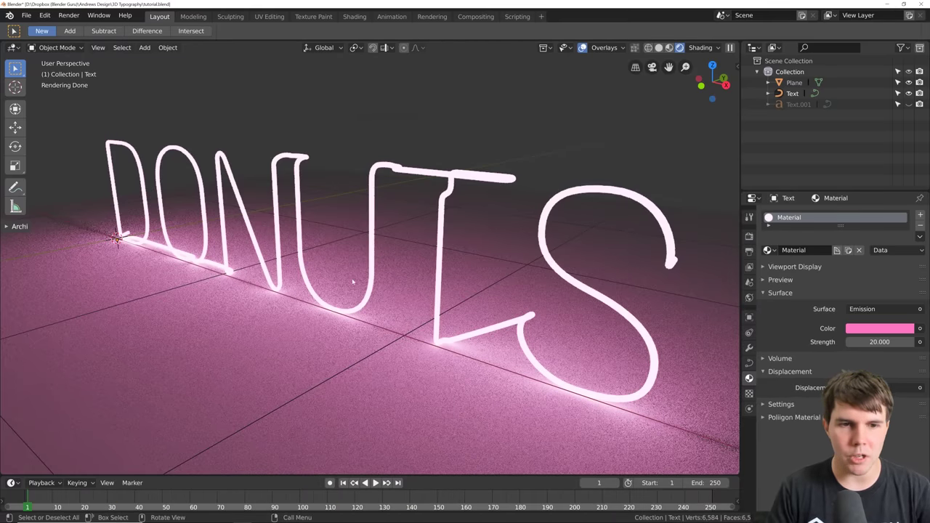
Rotate the floor plane upright and move it along the Y axis to stand as a wall just behind the text
scroll(369, 242, "up", 5)
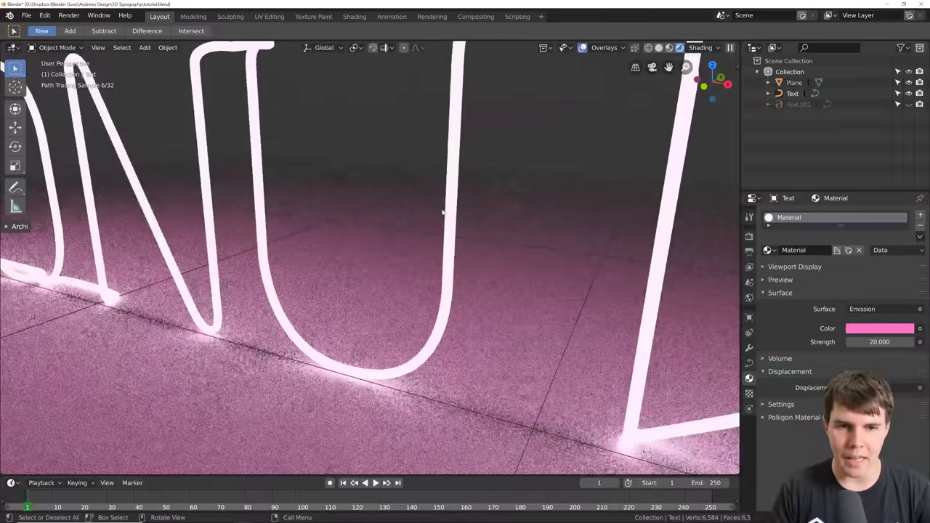
scroll(444, 233, "down", 5)
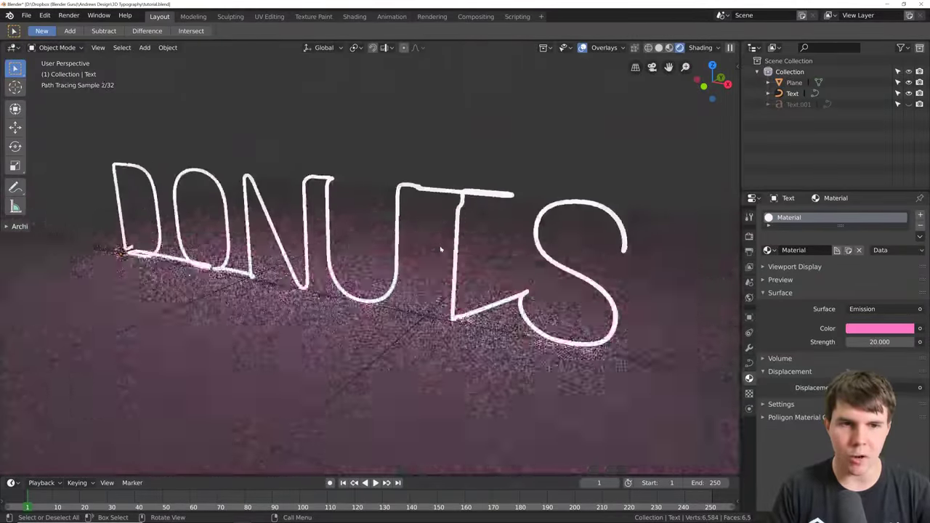
left_click(528, 269)
key("KP_3")
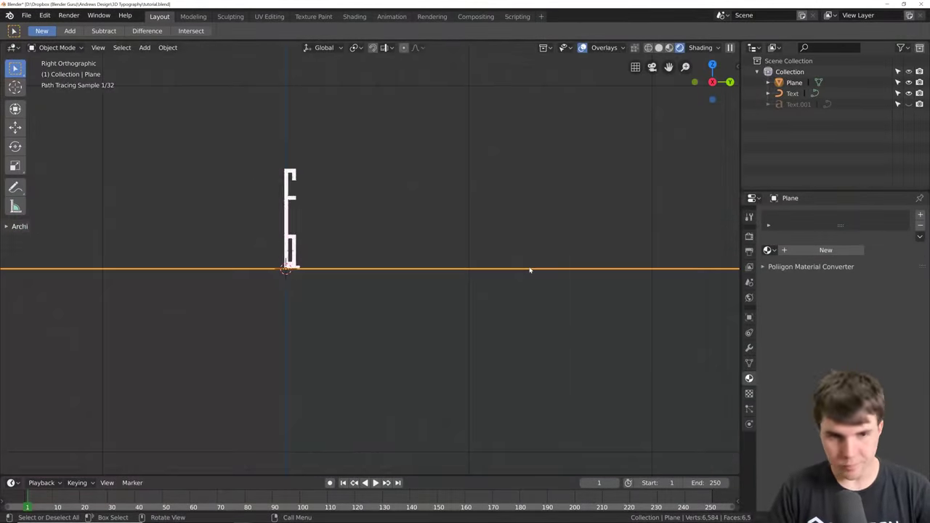
key("r")
left_click(329, 120, "ctrl")
key("g")
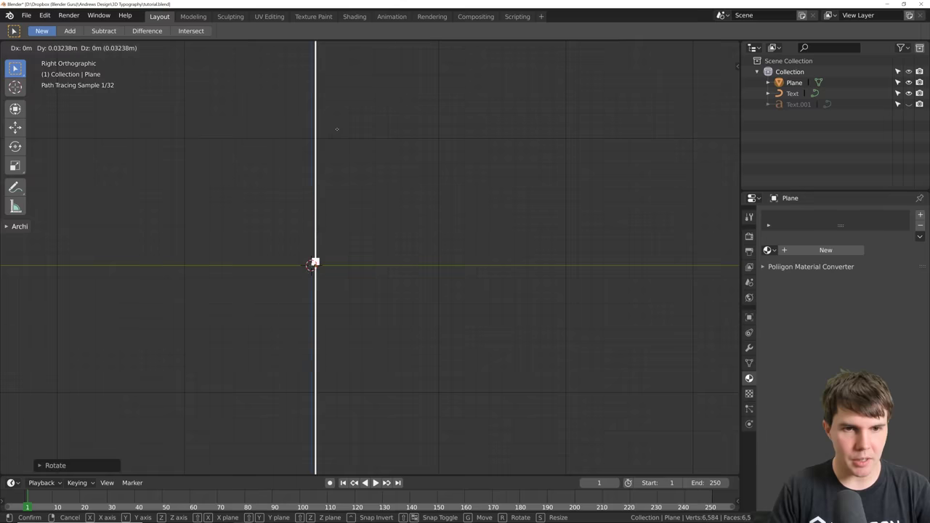
key("y")
left_click(346, 132)
middle_click_drag(347, 132, 437, 149)
scroll(438, 149, "up", 9)
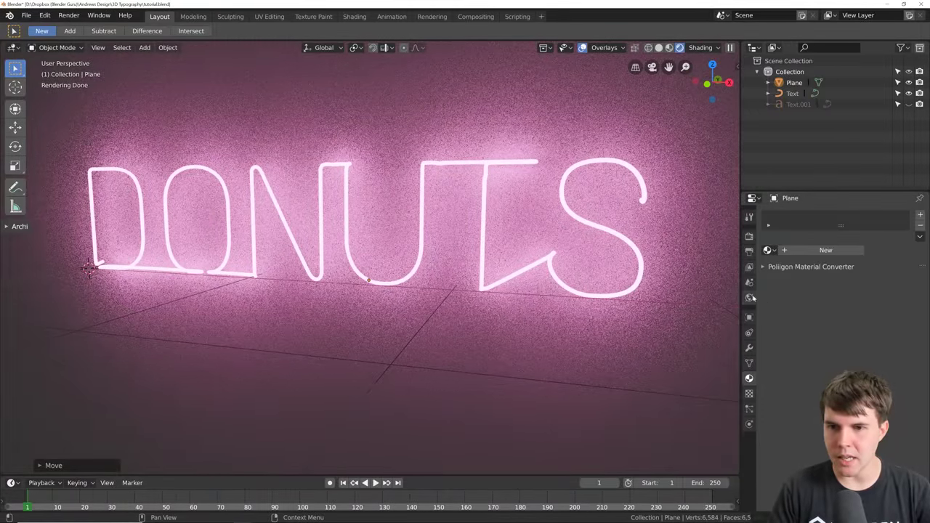
Set the world background color to black
left_click(749, 297)
left_click(880, 306)
left_click_drag(908, 181, 908, 221)
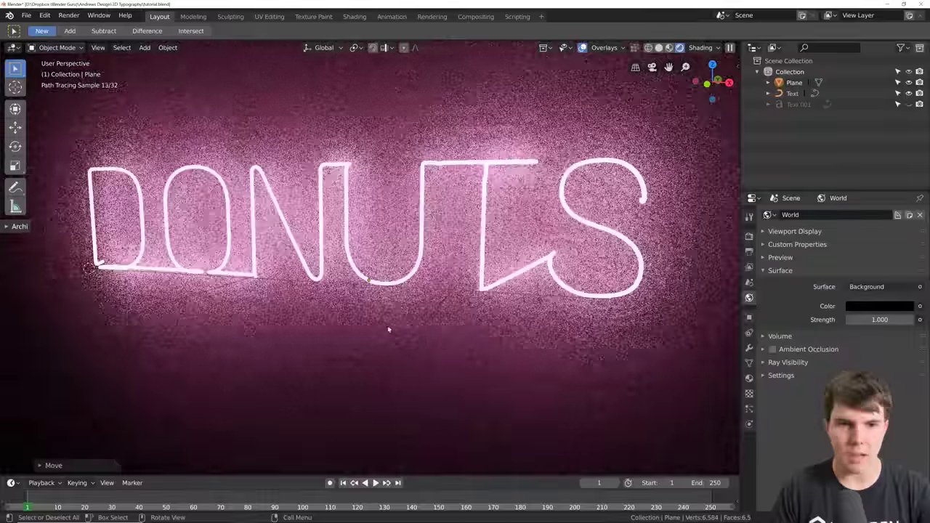
Examine the glow on the wall and the brightness of the tubes from the front and from steep side angles
mouse_move(389, 330)
middle_mouse_down()
mouse_move(427, 325)
mouse_move(340, 321)
mouse_move(364, 307)
mouse_move(416, 308)
mouse_move(380, 320)
middle_mouse_up()
left_click(340, 307)
key("alt+a")
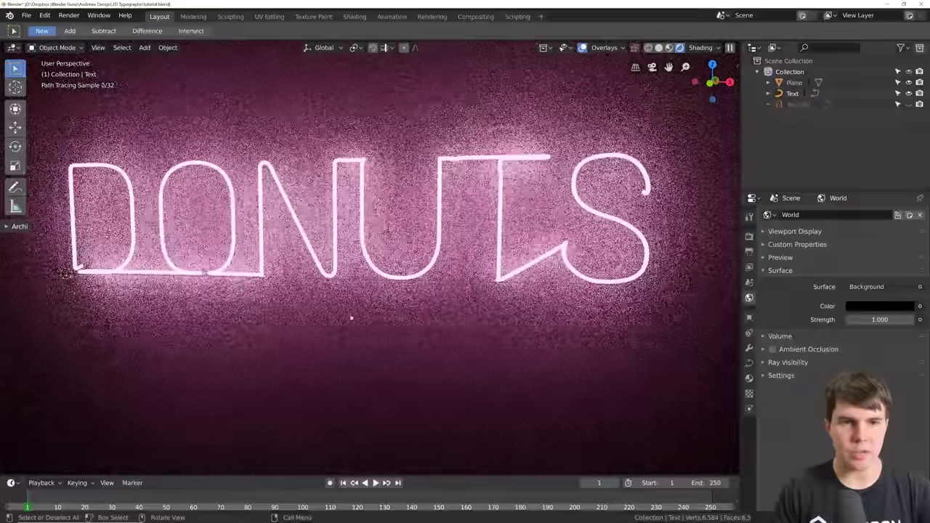
scroll(380, 320, "down", 1)
middle_click_drag(380, 320, 392, 321)
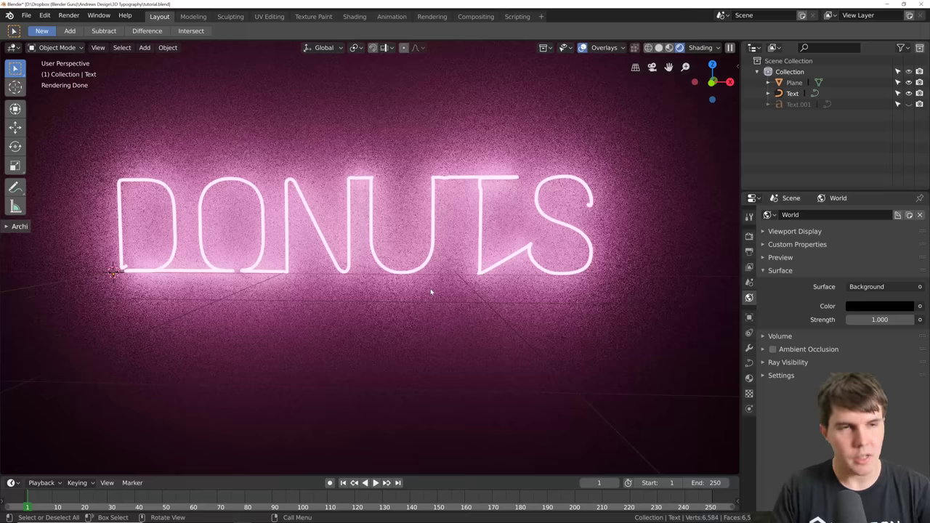
middle_click_drag(554, 269, 392, 229)
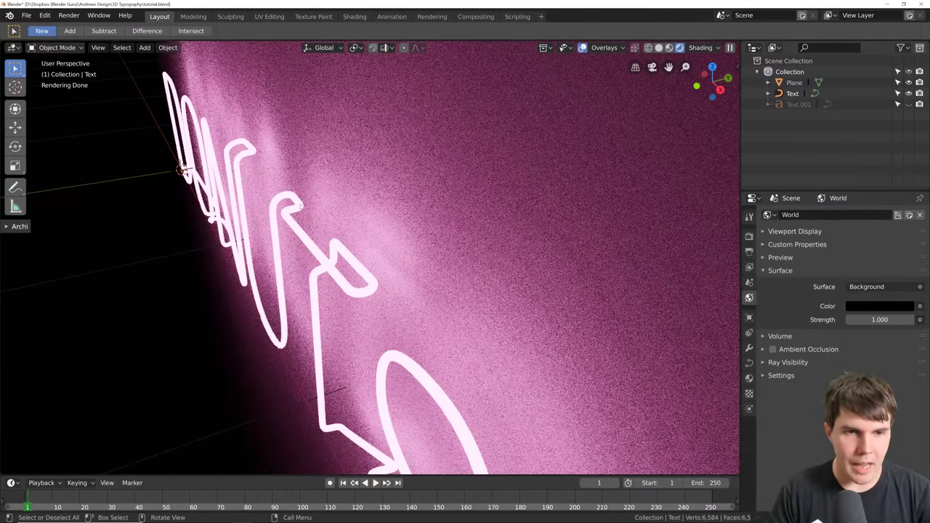
middle_click_drag(334, 270, 260, 198)
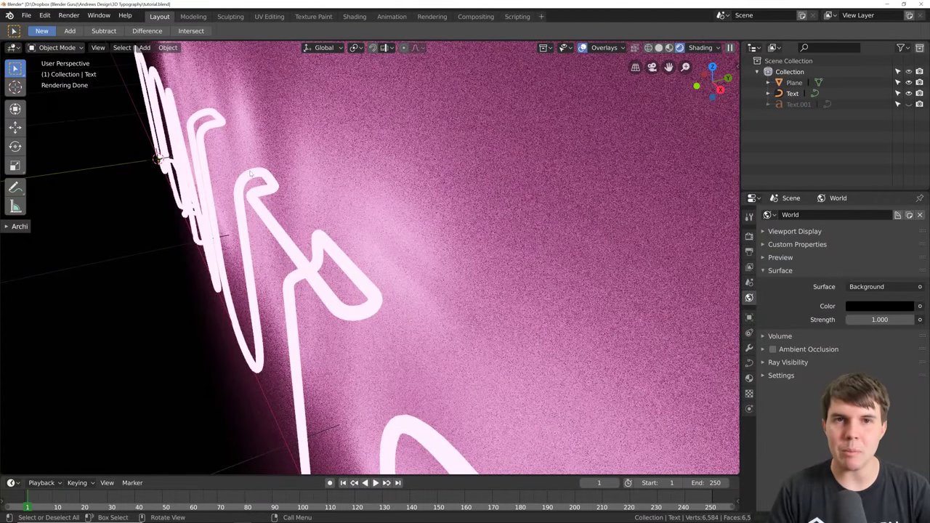
scroll(299, 213, "down", 2)
middle_click_drag(299, 213, 308, 181)
scroll(431, 235, "up", 1)
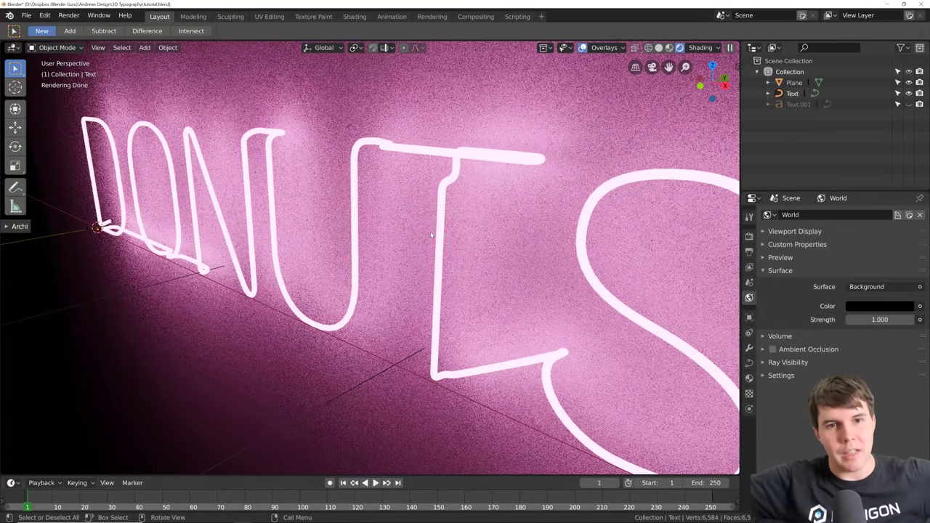
scroll(426, 232, "down", 2)
middle_click_drag(426, 232, 399, 265)
scroll(398, 265, "up", 3)
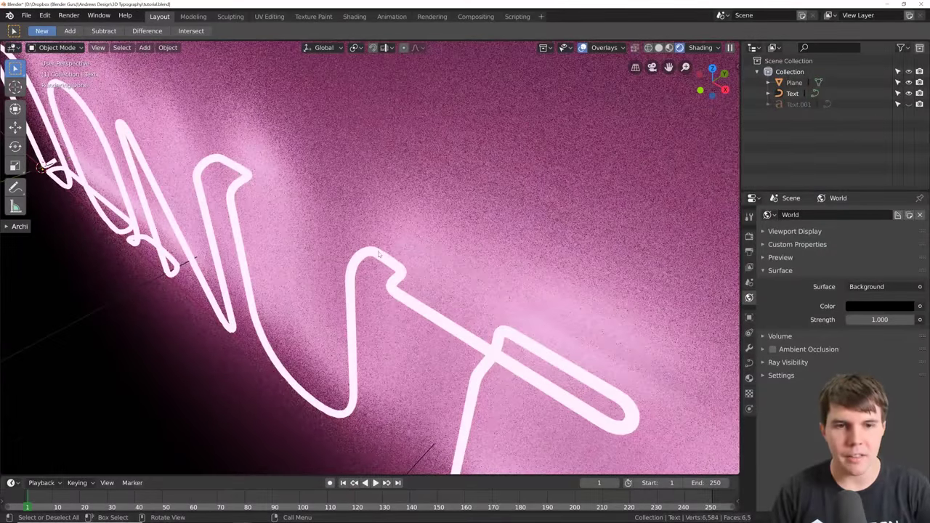
middle_click_drag(392, 270, 449, 266)
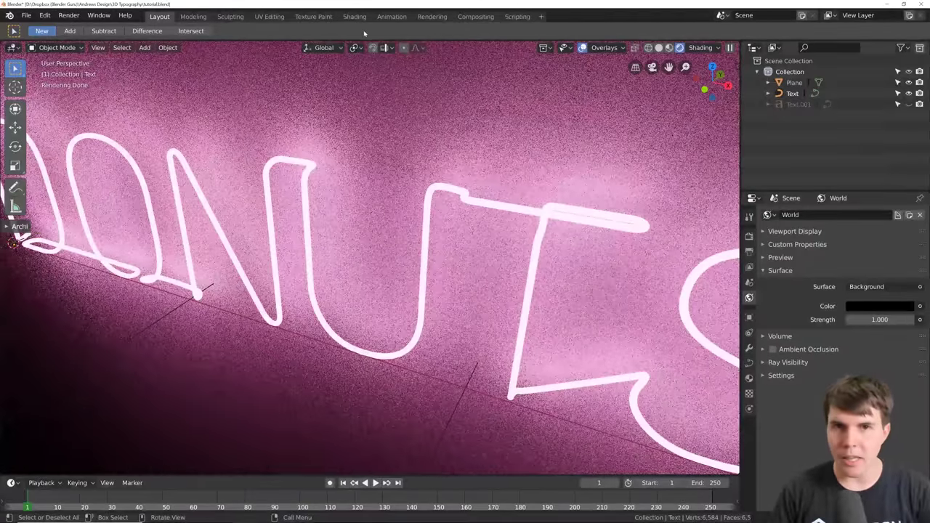
Switch to the Shading workspace, enlarge the 3D viewport, and remove the file browser and image editor areas
left_click(356, 17)
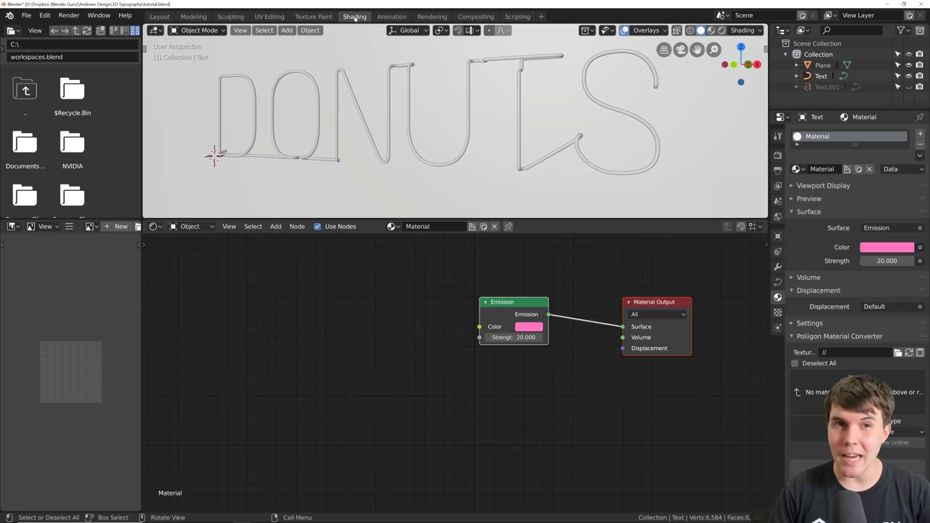
left_click_drag(355, 218, 354, 288)
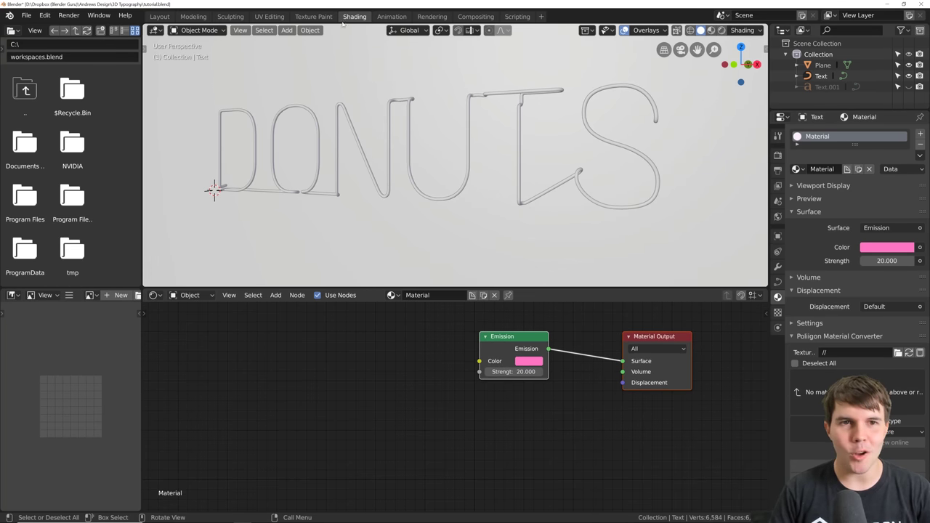
left_click_drag(141, 24, 80, 131)
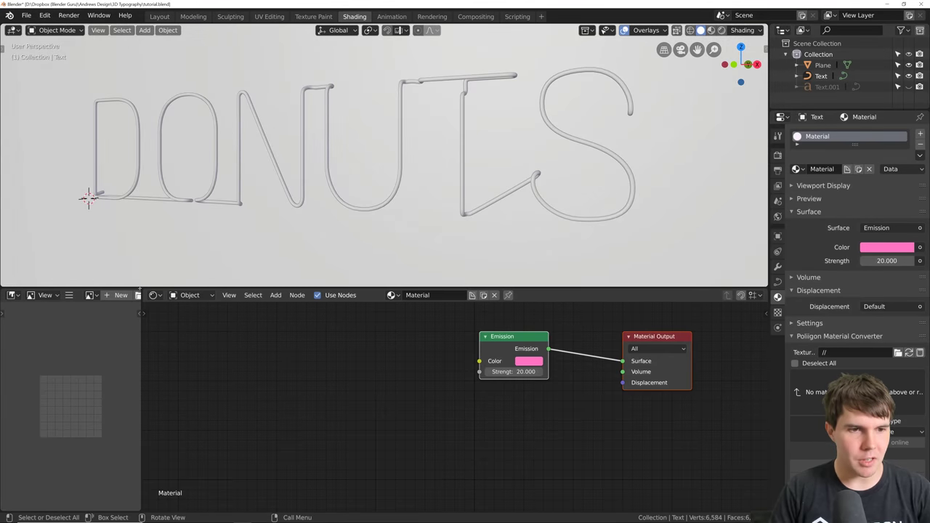
left_click_drag(140, 289, 96, 310)
scroll(408, 361, "up", 2)
mouse_move(457, 360)
middle_mouse_down()
mouse_move(438, 353)
mouse_move(464, 352)
middle_mouse_up()
scroll(438, 353, "down", 4)
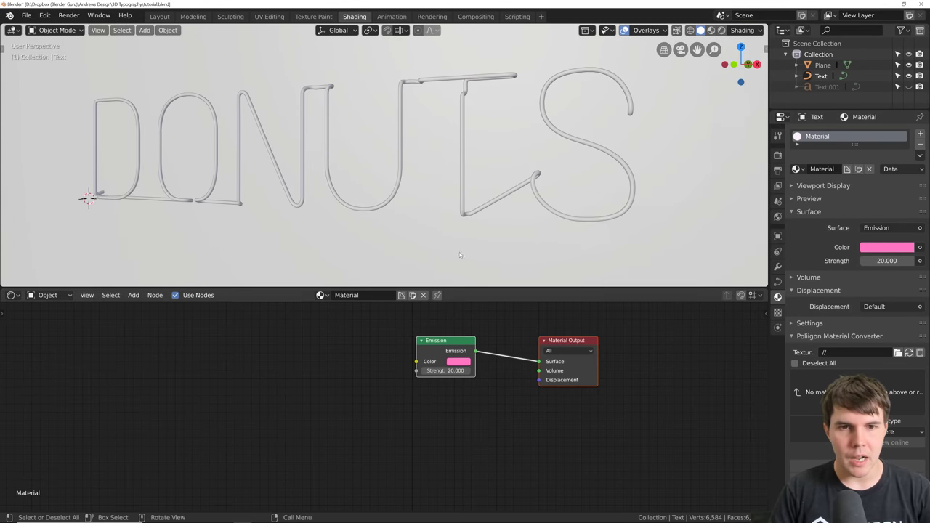
Show the viewport in rendered shading and move the Emission node farther from the Material Output node
left_click(400, 138)
key("z")
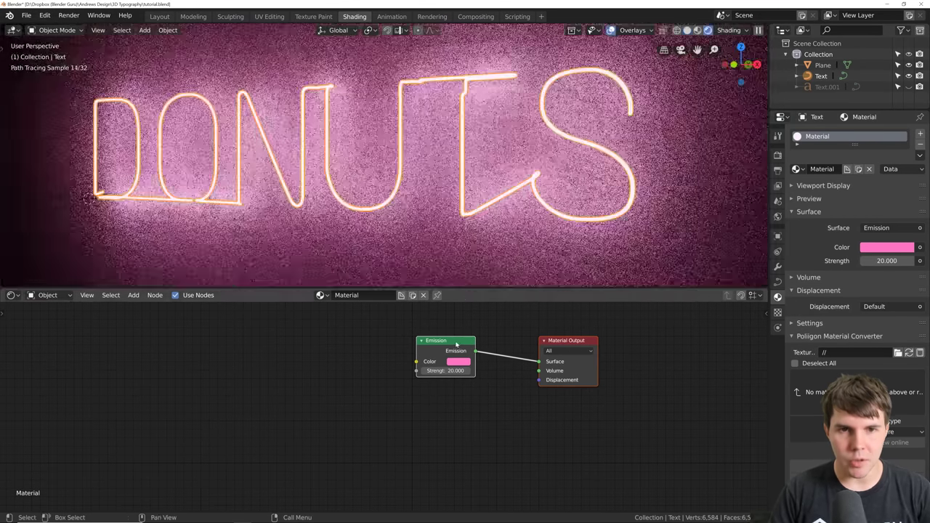
left_click_drag(457, 342, 393, 343)
scroll(404, 352, "up", 1)
middle_click_drag(407, 353, 428, 350)
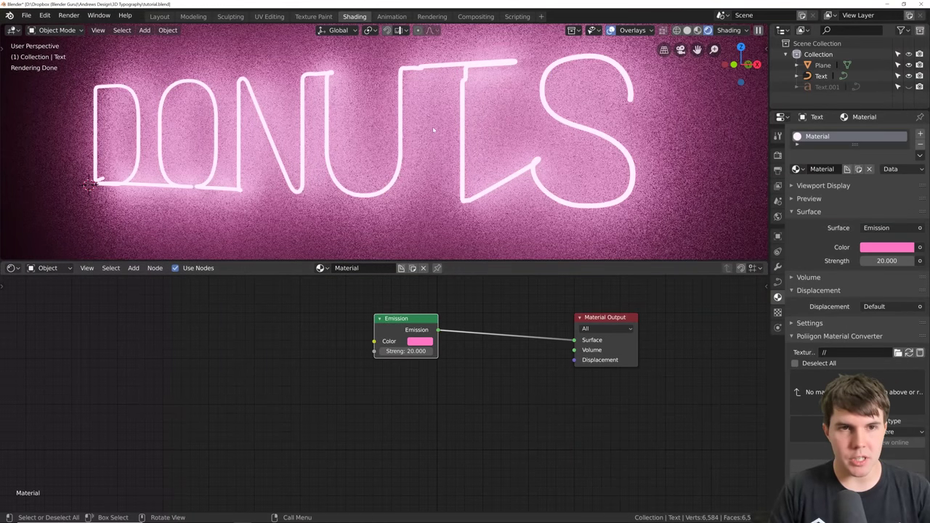
Inspect the even color and brightness of the glowing tubes from the side and front against the wall
middle_click_drag(439, 94, 443, 124)
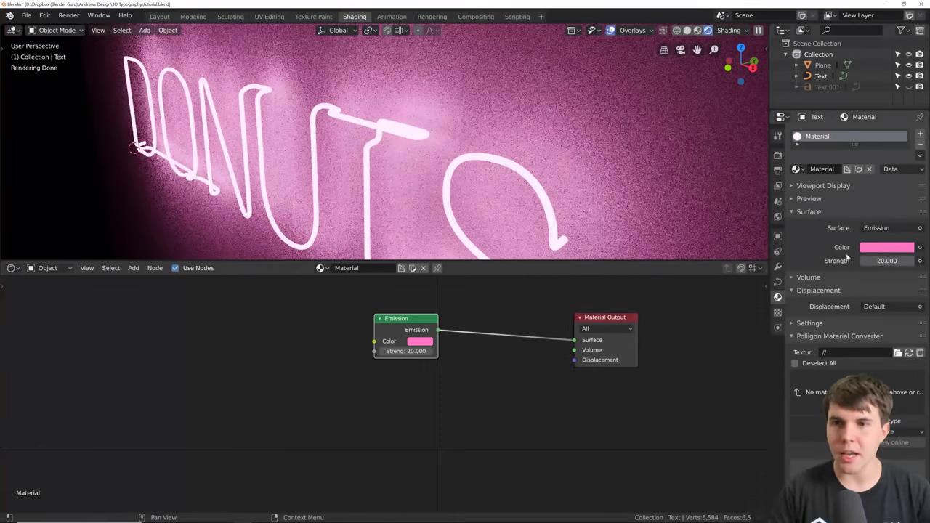
middle_click_drag(443, 177, 479, 168)
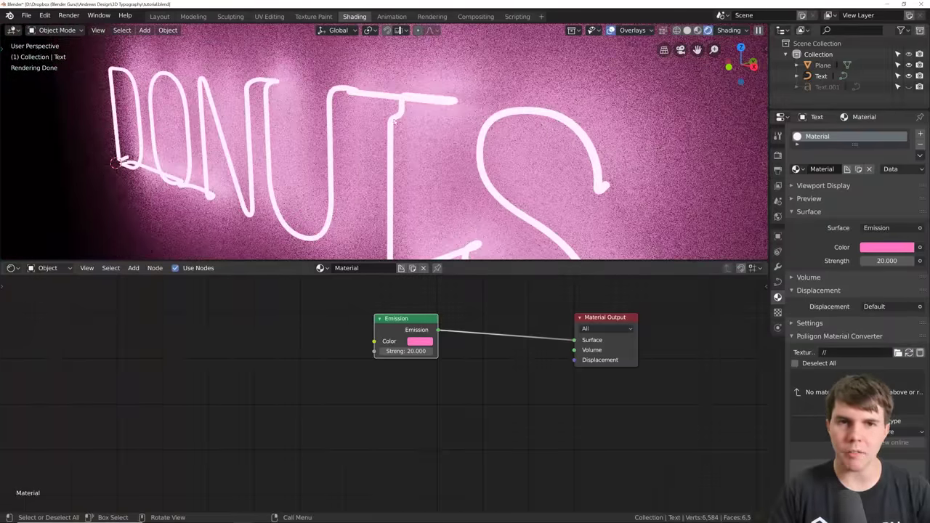
scroll(456, 376, "down", 1)
scroll(420, 164, "down", 1)
middle_click_drag(420, 165, 457, 150)
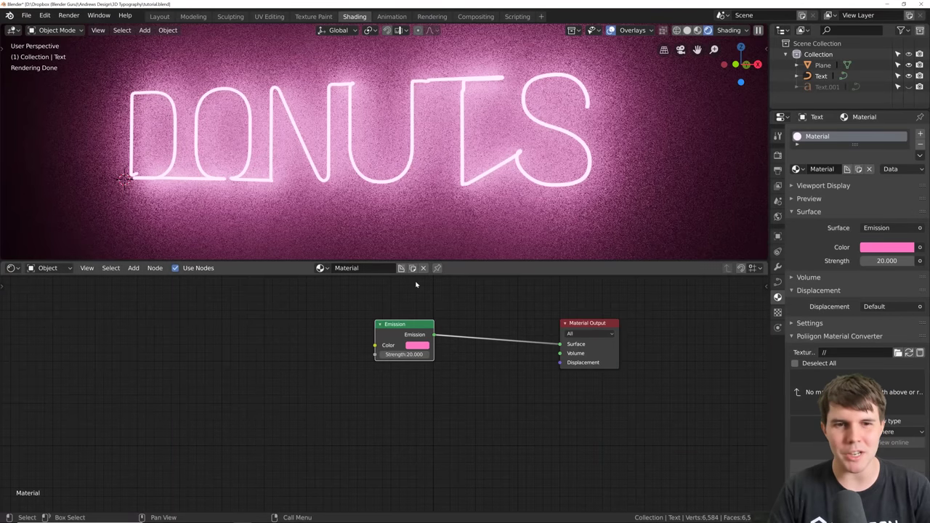
left_click_drag(402, 327, 393, 327)
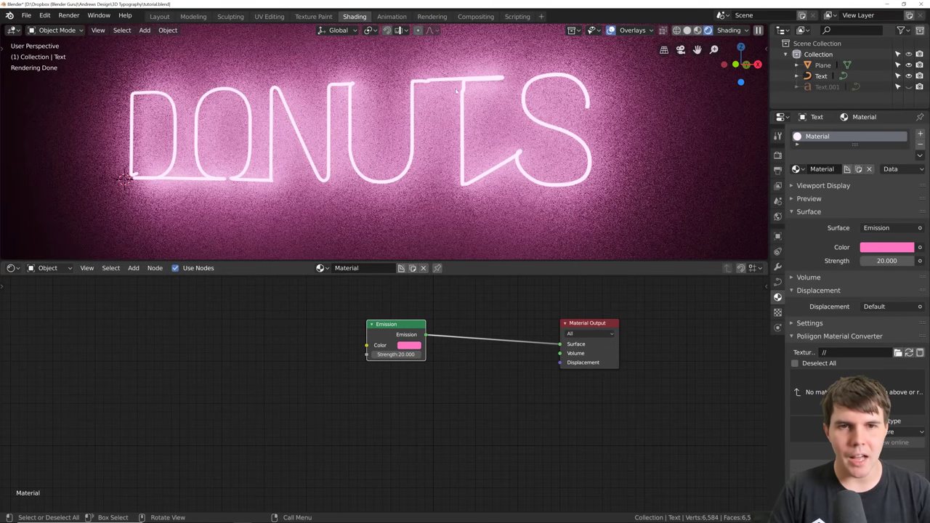
scroll(413, 160, "up", 2)
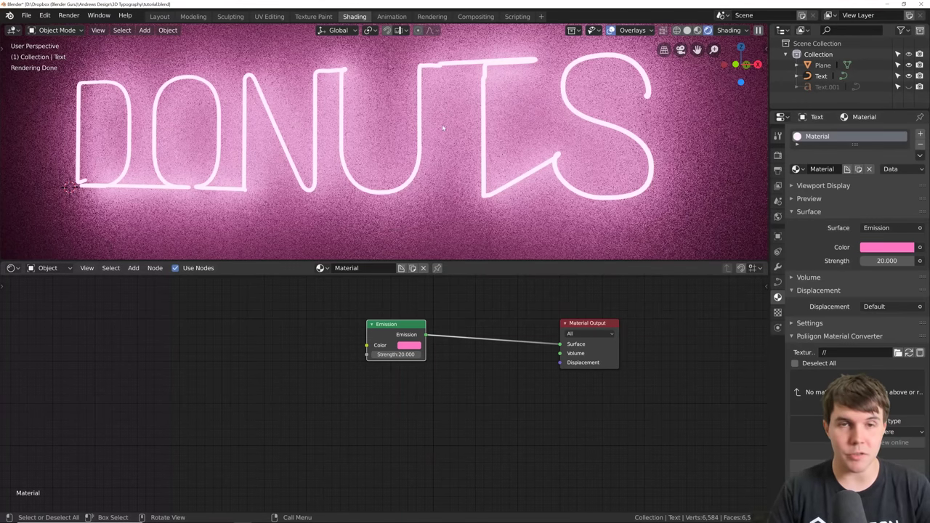
key("alt+Tab")
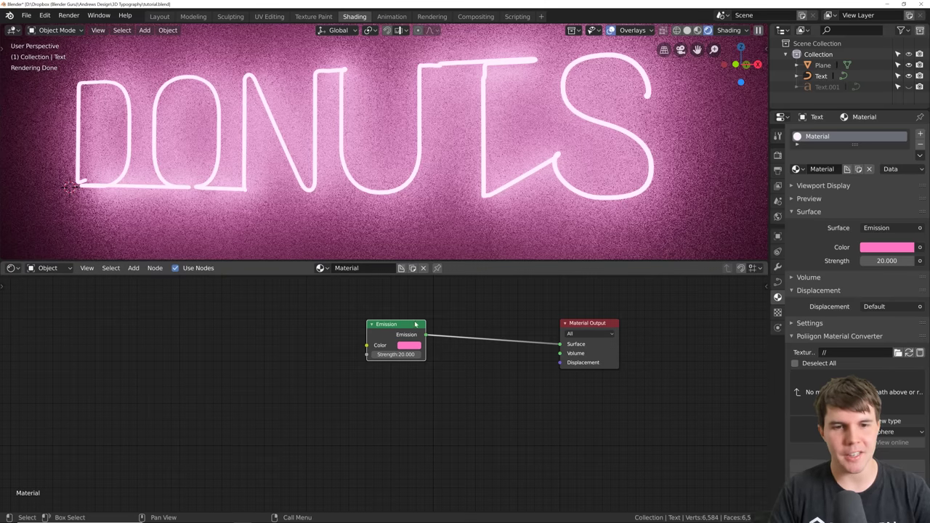
Add a Gradient Texture node below the Emission node and preview its Color output on the text
scroll(422, 356, "up", 1)
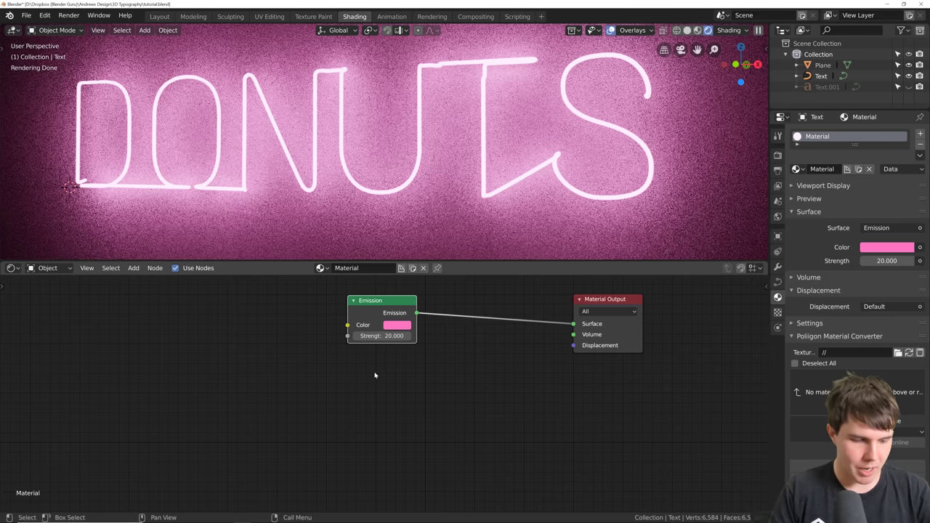
key("shift+a")
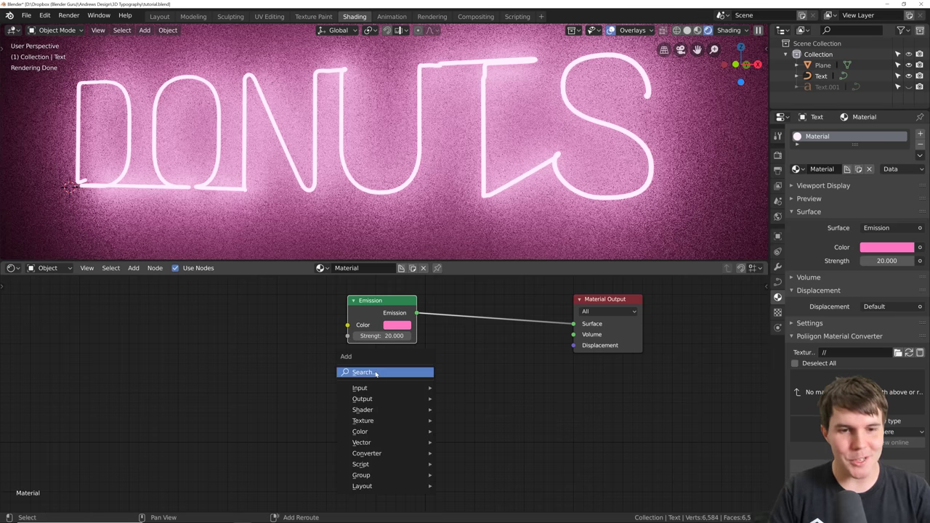
mouse_move(384, 423)
left_click(474, 313)
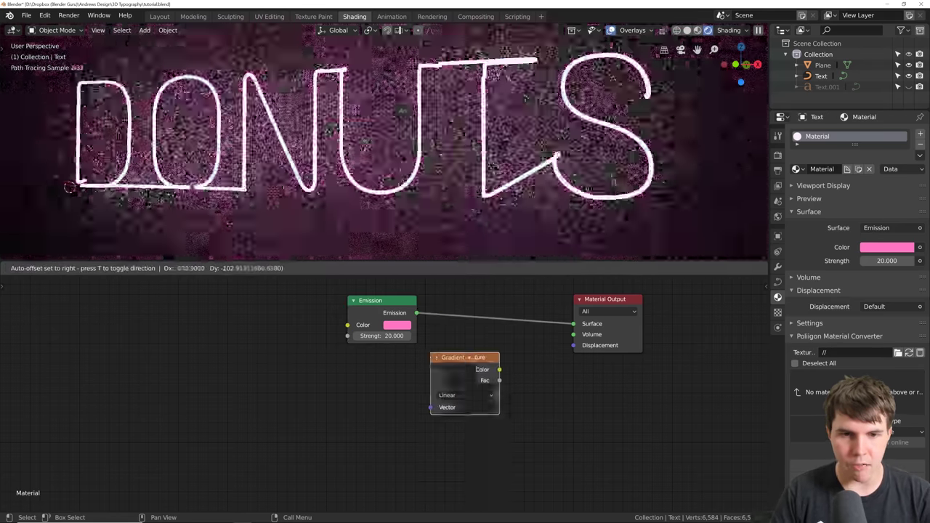
left_click(338, 370)
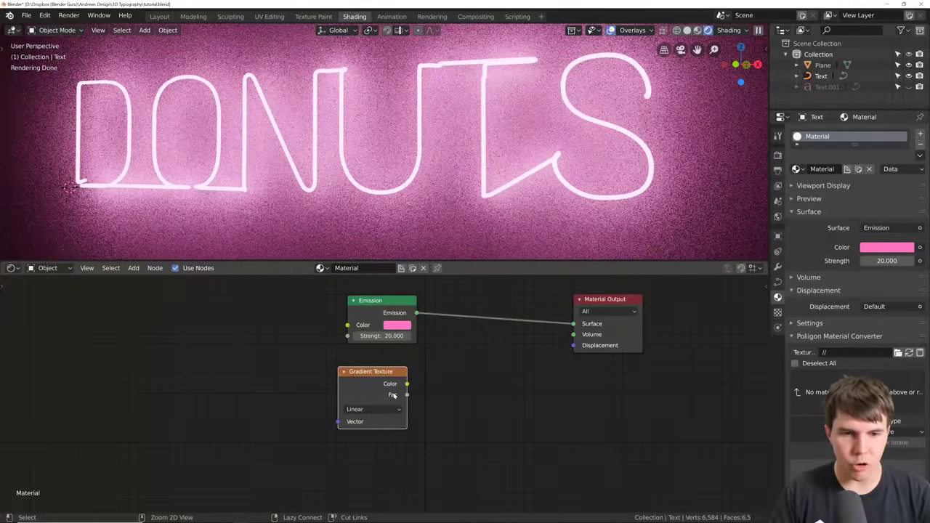
left_click(385, 380, "ctrl+shift")
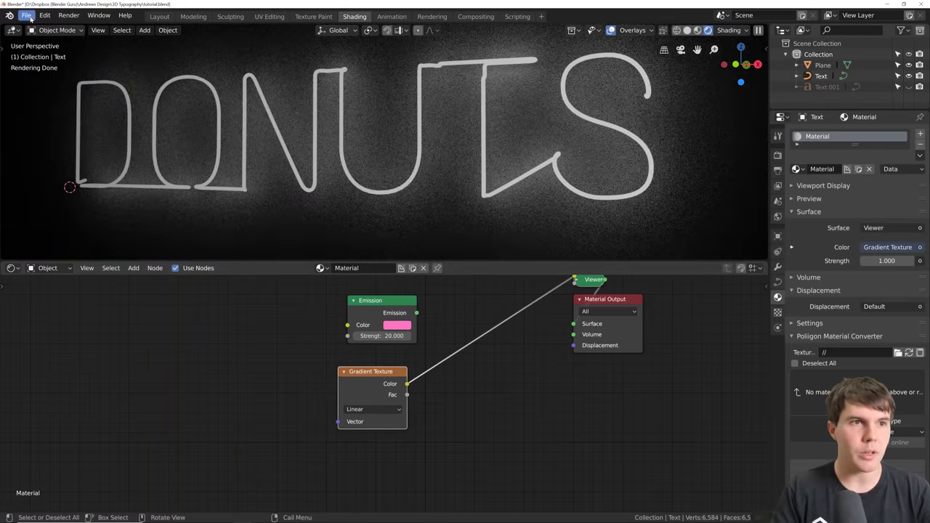
Check that the Node Wrangler add-on is enabled by searching the add-on preferences for "node", and close the preferences
left_click(28, 16)
left_click(69, 146)
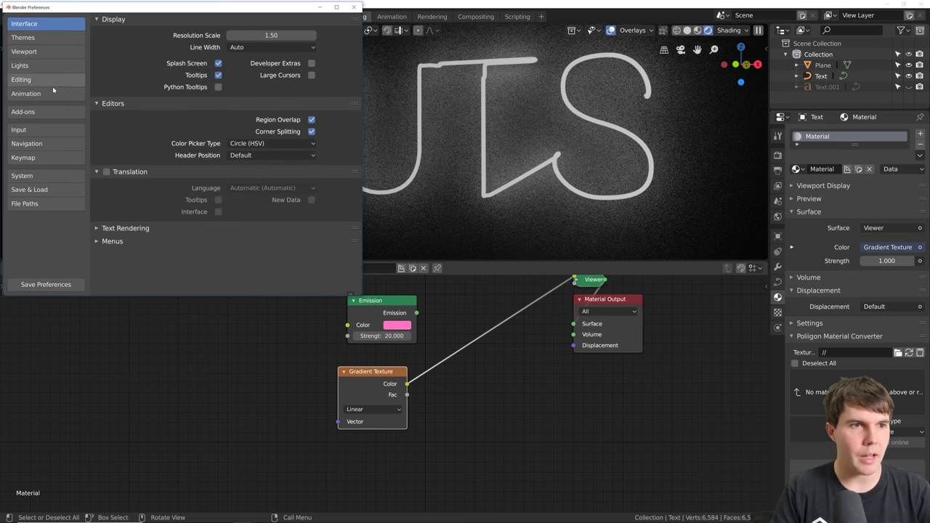
left_click(46, 112)
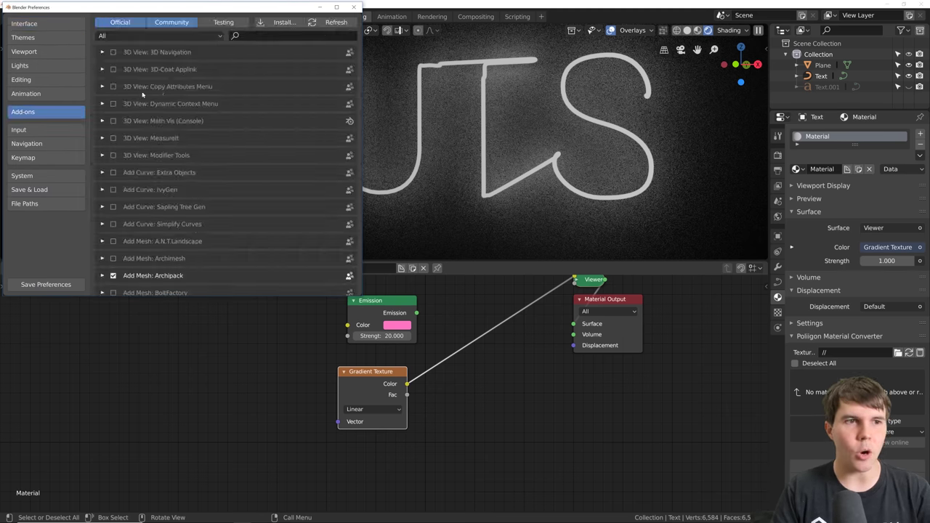
left_click(293, 36)
type("node")
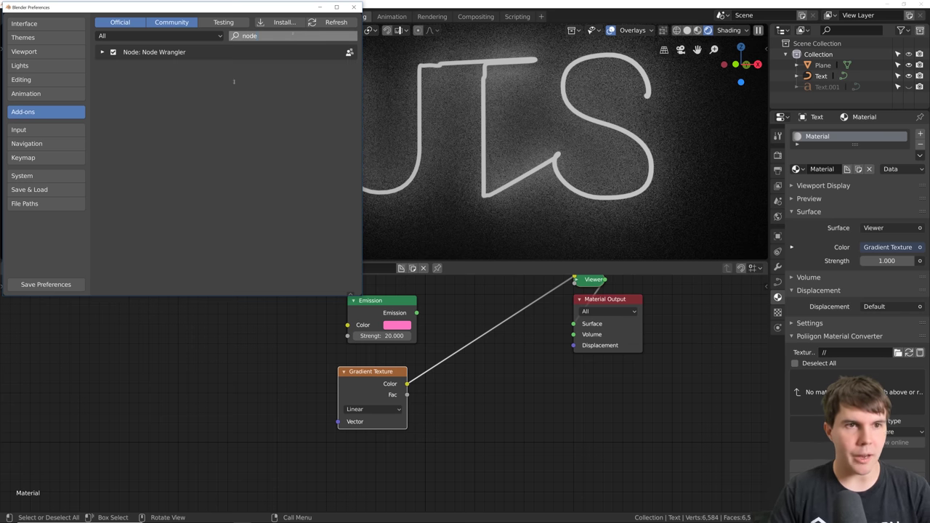
key("Return")
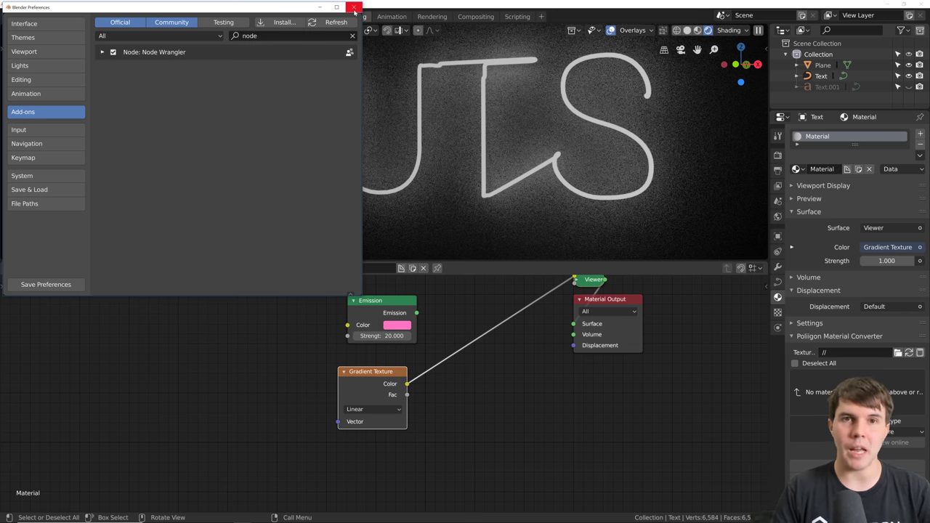
left_click(354, 8)
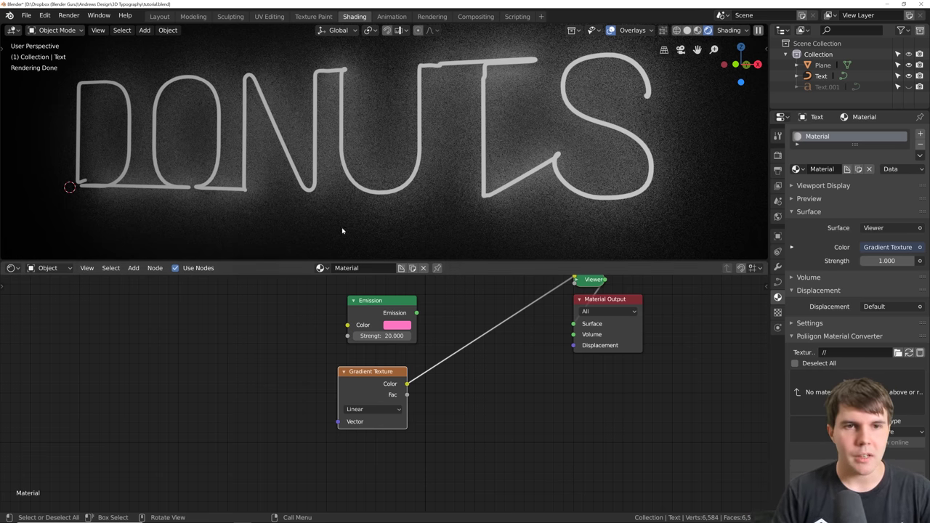
Add a ColorRamp node between the Gradient Texture's Color output and the Viewer node
left_click(377, 384, "ctrl+shift")
left_click(376, 385, "ctrl+shift")
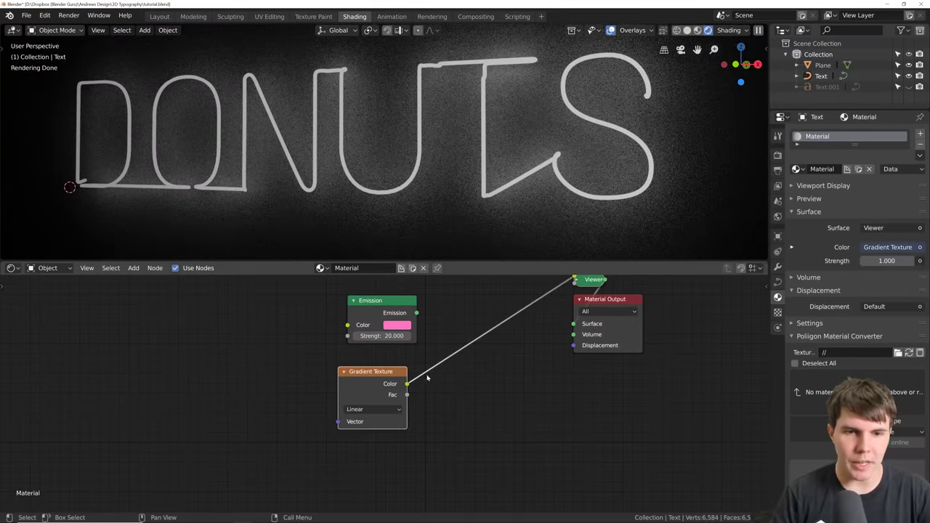
middle_click_drag(437, 369, 391, 365)
key("shift+a")
mouse_move(393, 353)
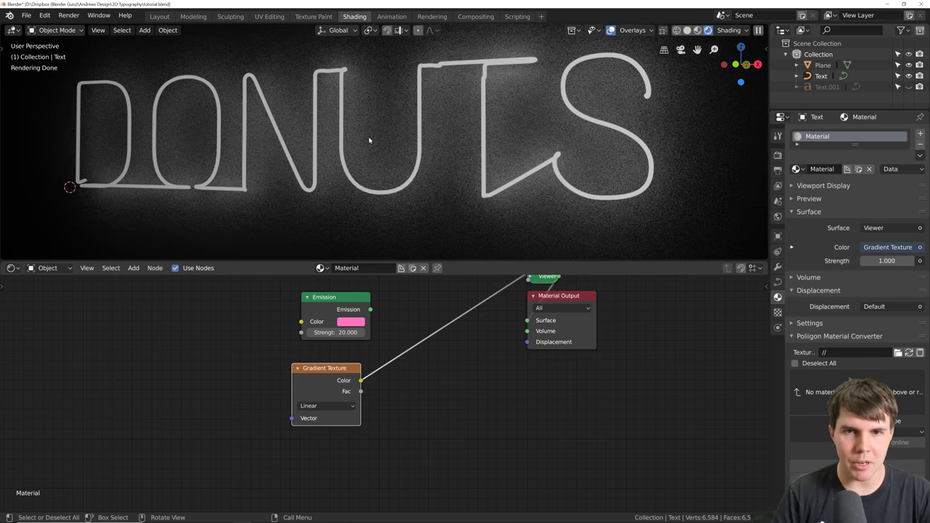
key("shift+a")
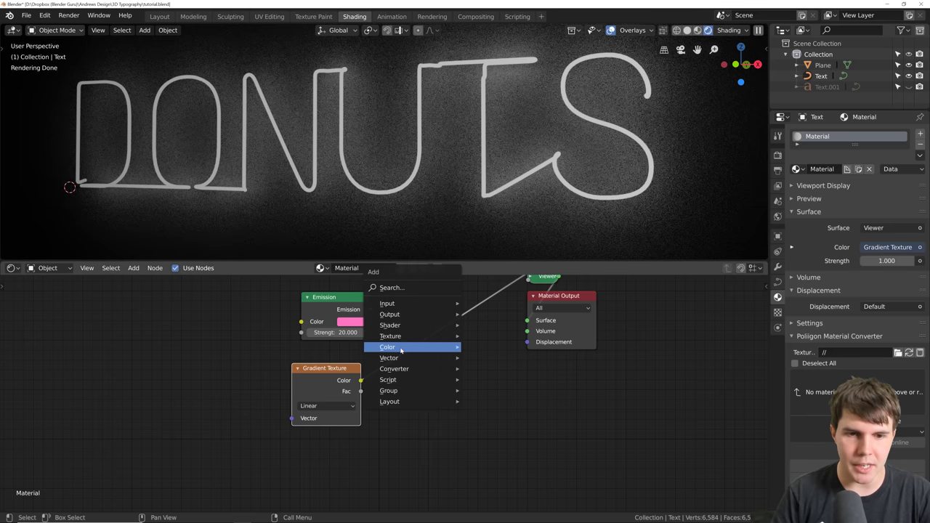
mouse_move(407, 368)
left_click(494, 380)
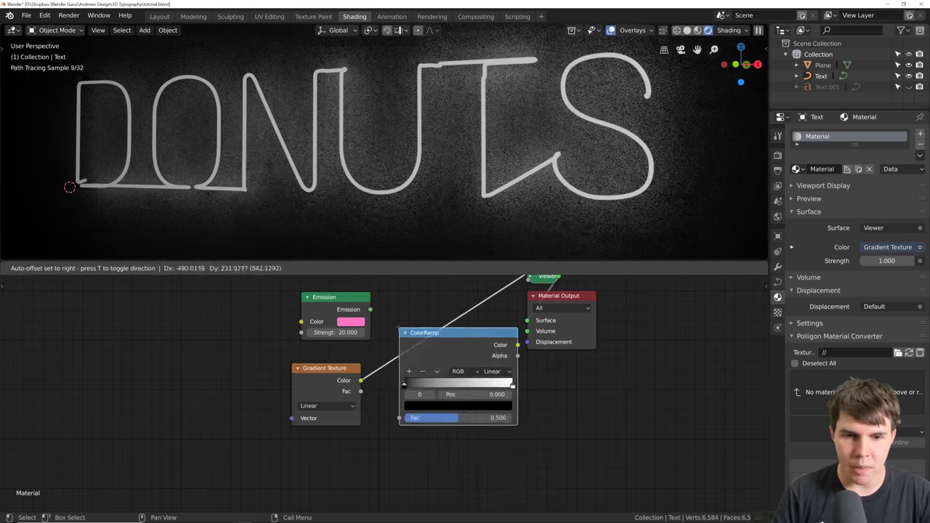
left_click(469, 393)
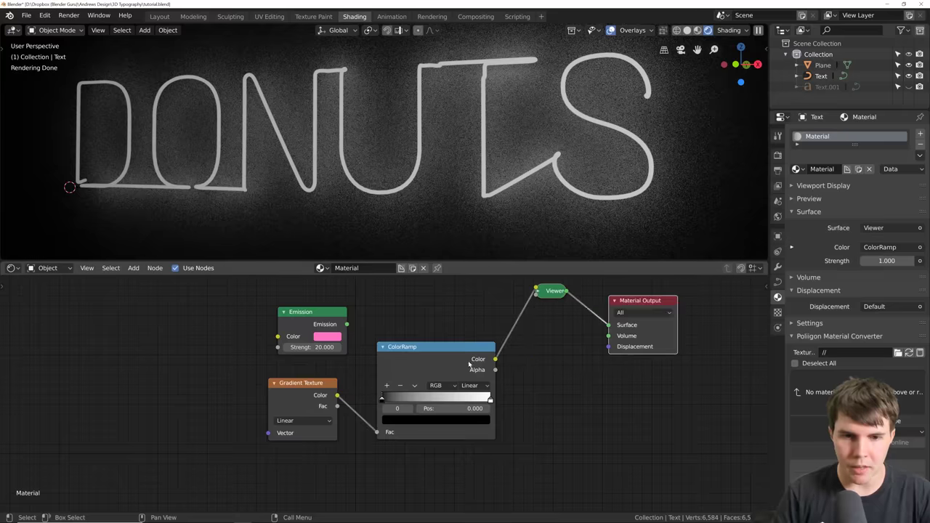
Sharpen the black-to-white transition by moving both ColorRamp stops near the middle, with the white stop at about 0.546
scroll(389, 401, "up", 2)
left_click_drag(383, 405, 448, 403)
left_click_drag(517, 402, 455, 402)
scroll(389, 174, "down", 2)
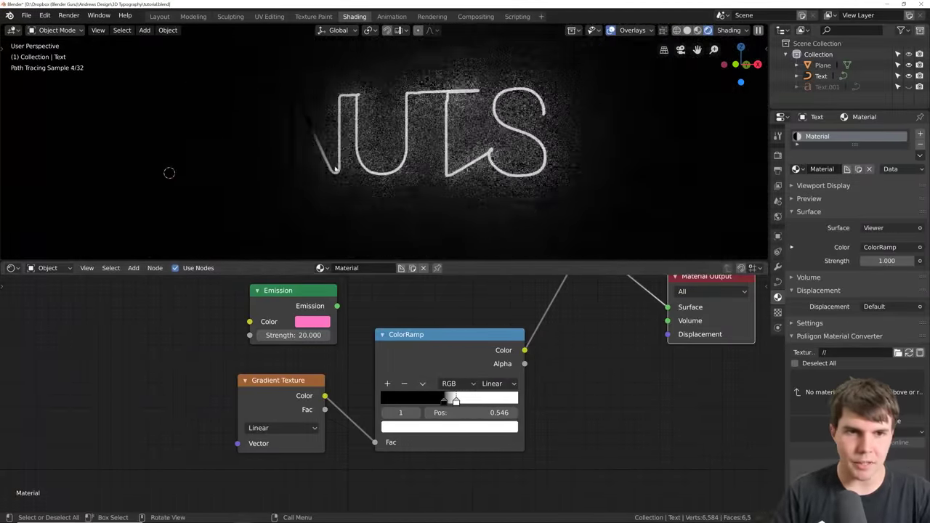
middle_click_drag(389, 173, 376, 174)
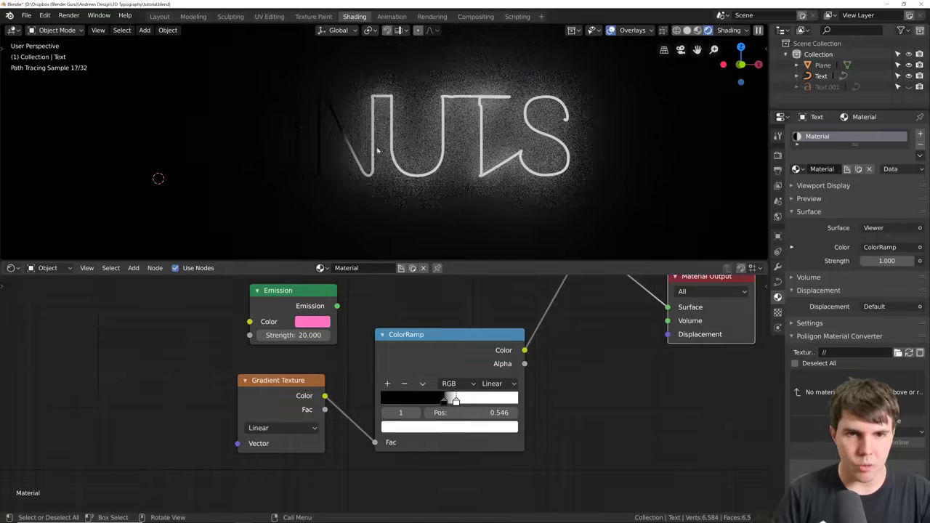
mouse_move(447, 155)
middle_mouse_down()
mouse_move(310, 183)
mouse_move(353, 153)
middle_mouse_up()
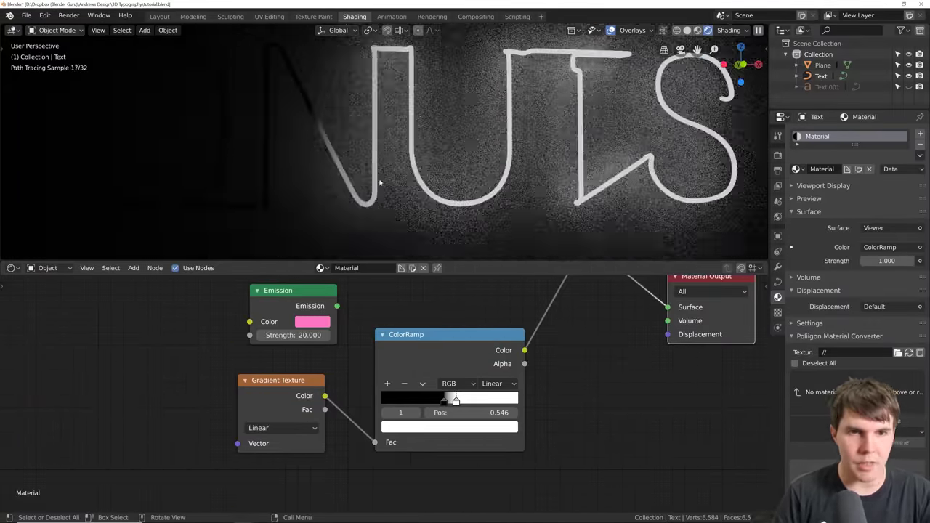
Add Texture Coordinate and Mapping nodes in front of the Gradient Texture and space them out
scroll(378, 150, "down", 3)
scroll(392, 336, "down", 3)
middle_click_drag(331, 379, 382, 359)
middle_click_drag(480, 378, 657, 336)
key("ctrl+t")
left_click_drag(261, 366, 270, 356)
left_click_drag(376, 331, 373, 331)
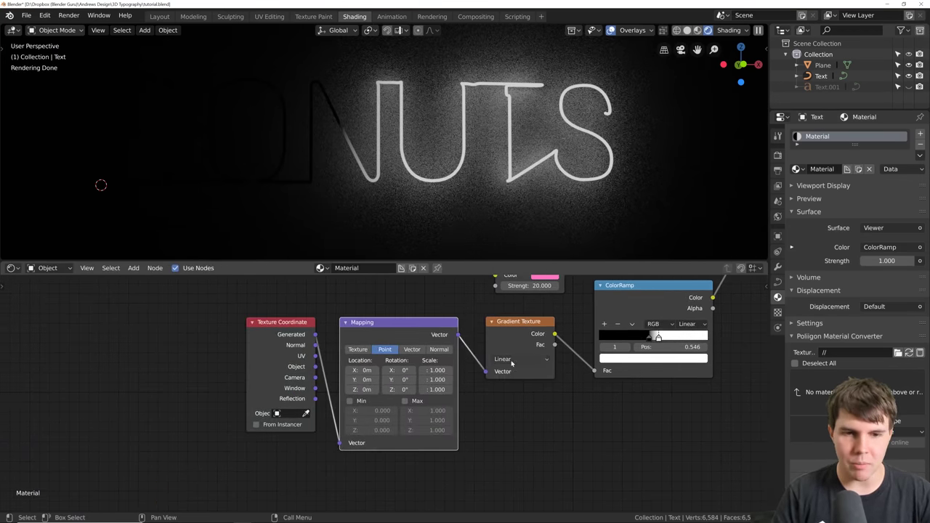
Set the Mapping node's X and Y rotation to 90° each
scroll(512, 363, "up", 4)
middle_click_drag(531, 380, 512, 386)
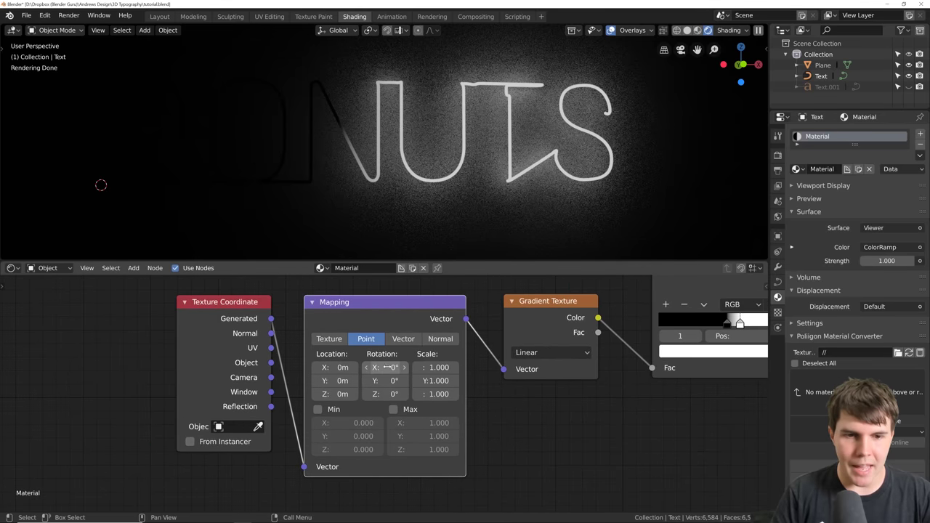
left_click(385, 368)
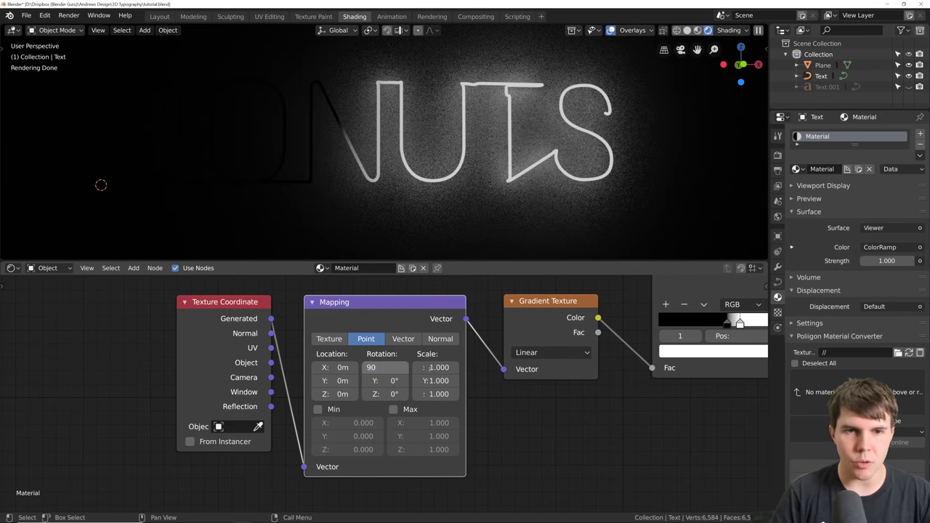
type("90")
key("Return")
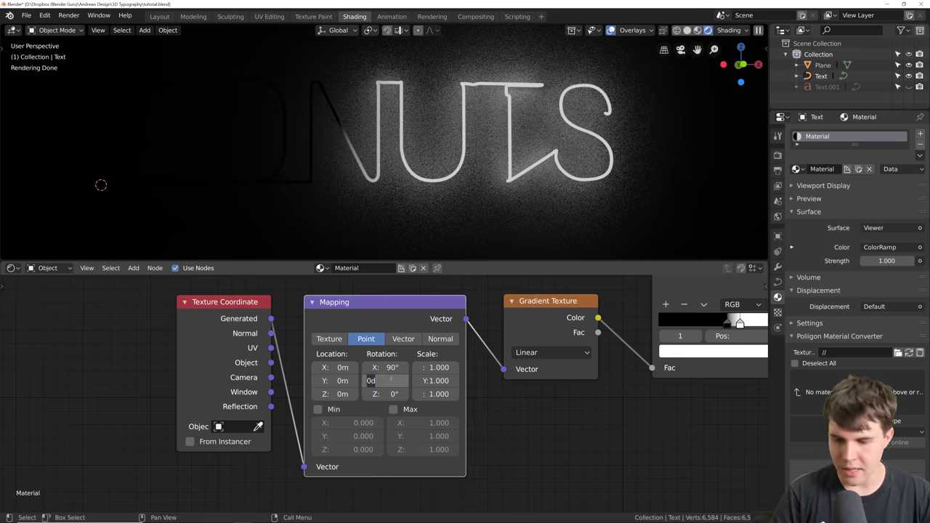
type("90")
key("Return")
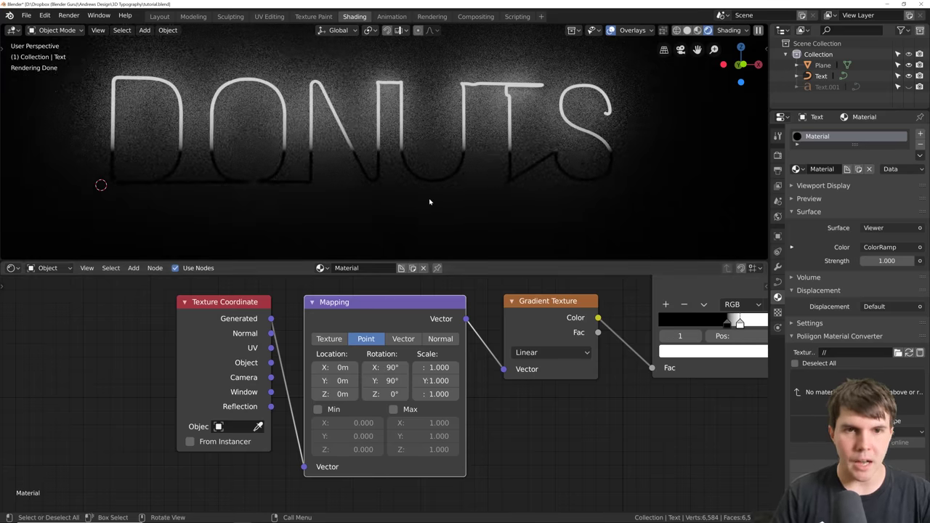
Select the DONUTS text and display its transform values in the viewport
middle_click_drag(430, 202, 395, 131)
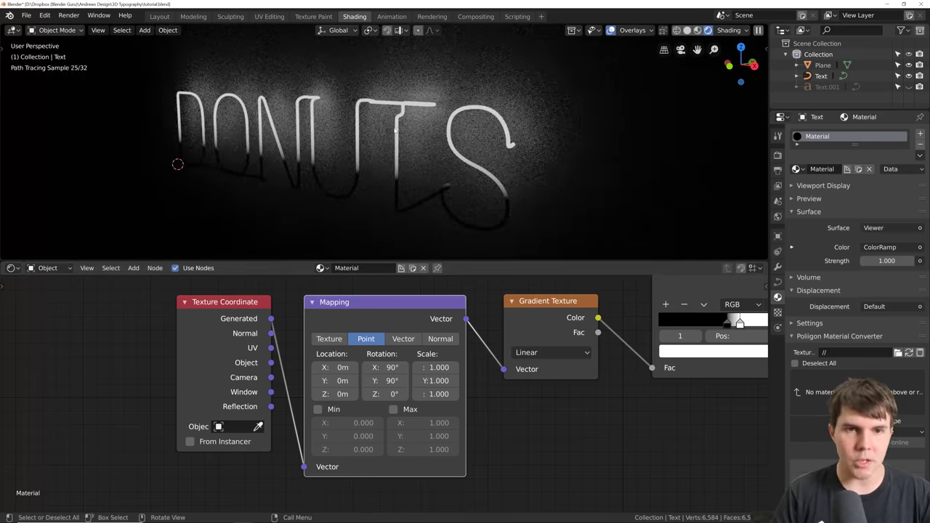
left_click(397, 129)
key("n")
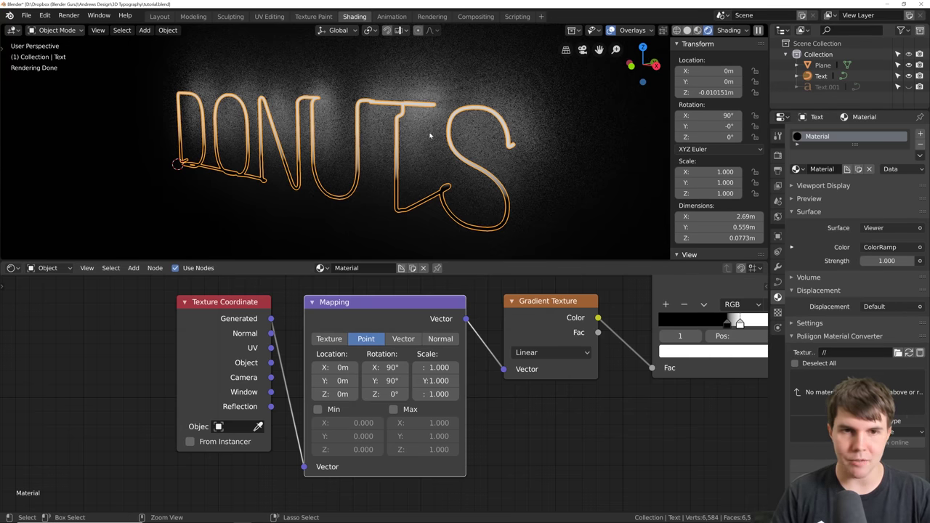
key("r")
key("x")
right_click(607, 145)
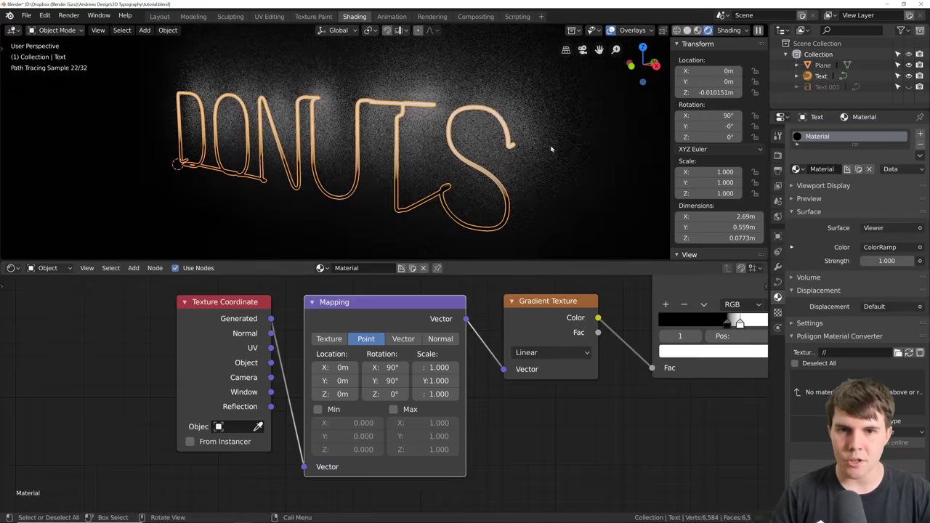
Apply the rotation of the DONUTS text object
key("ctrl+a")
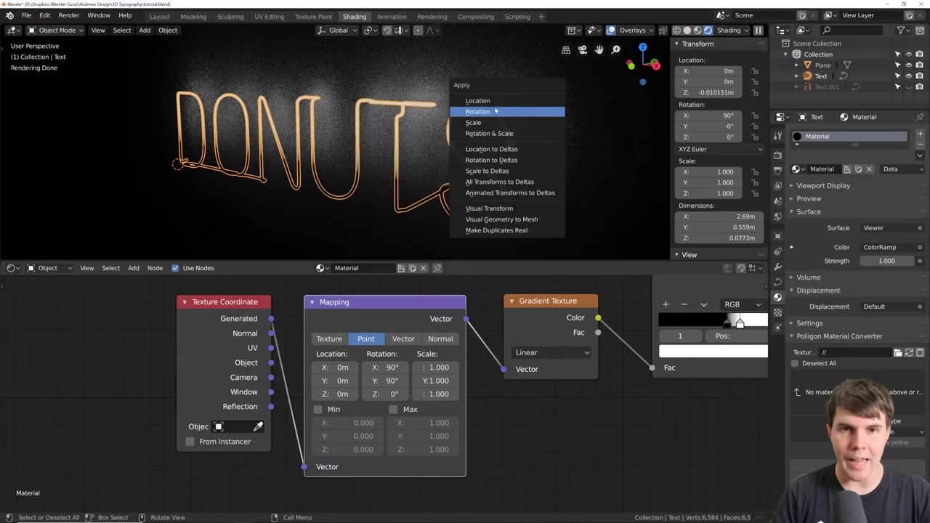
left_click(477, 111)
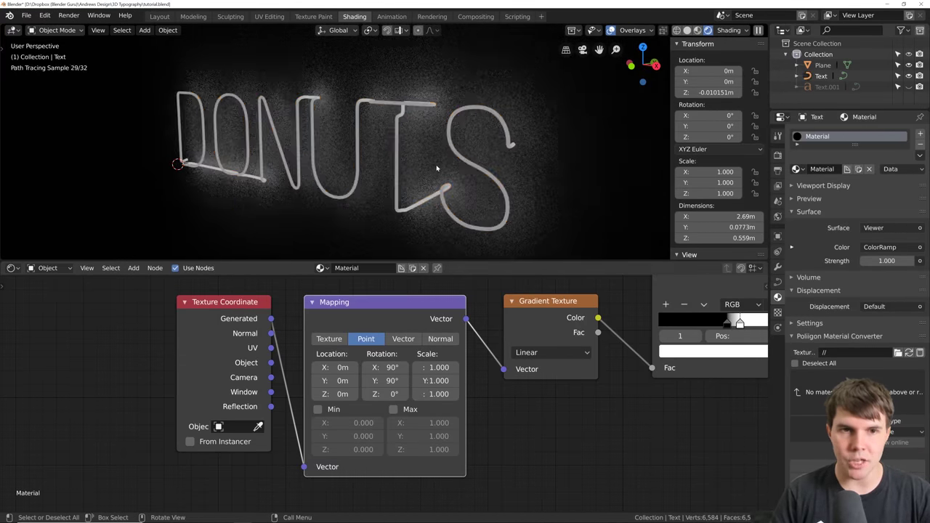
scroll(434, 173, "up", 3)
middle_click_drag(434, 173, 356, 192)
Tighten the gradient transition by moving the ColorRamp's white stop to about 0.516
scroll(384, 393, "down", 2)
scroll(334, 197, "down", 2)
scroll(509, 356, "up", 3)
middle_click_drag(623, 351, 406, 370)
scroll(403, 366, "up", 3)
scroll(378, 382, "up", 3)
left_click_drag(405, 369, 398, 367)
scroll(382, 141, "up", 3)
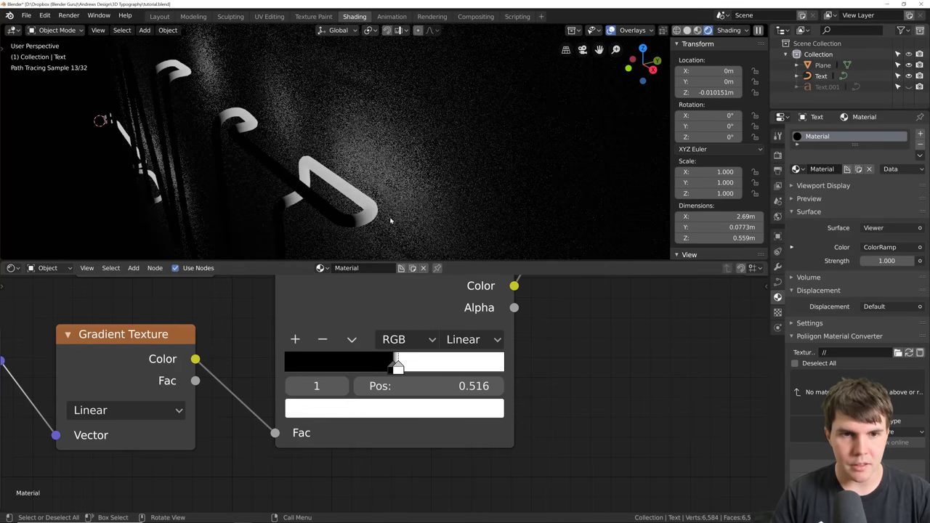
Reverse the order of the ColorRamp stops so white comes before black, with the white stop at about 0.492
left_click_drag(403, 367, 395, 367)
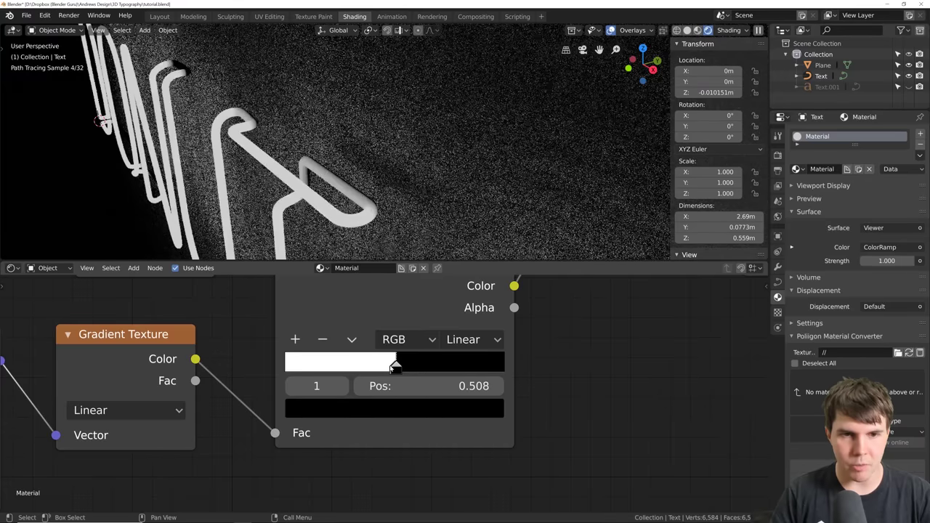
left_click(393, 367)
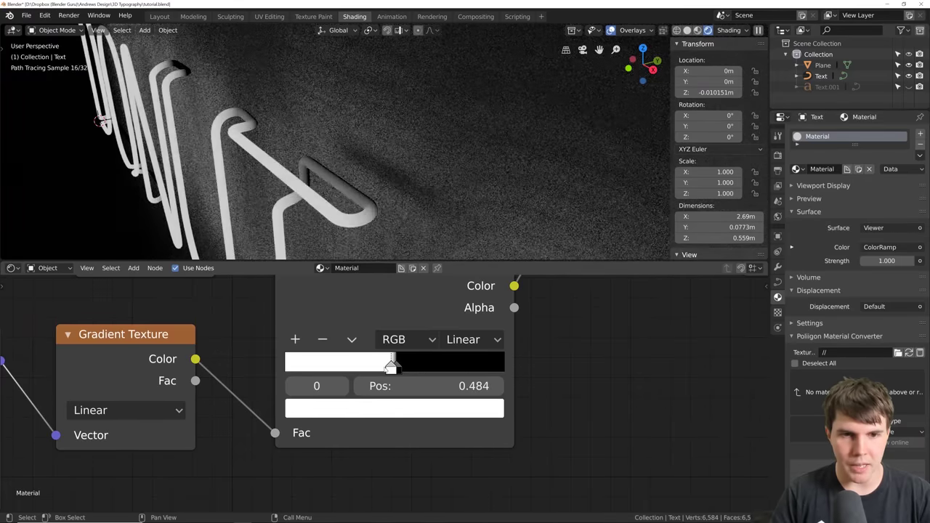
left_click(392, 366)
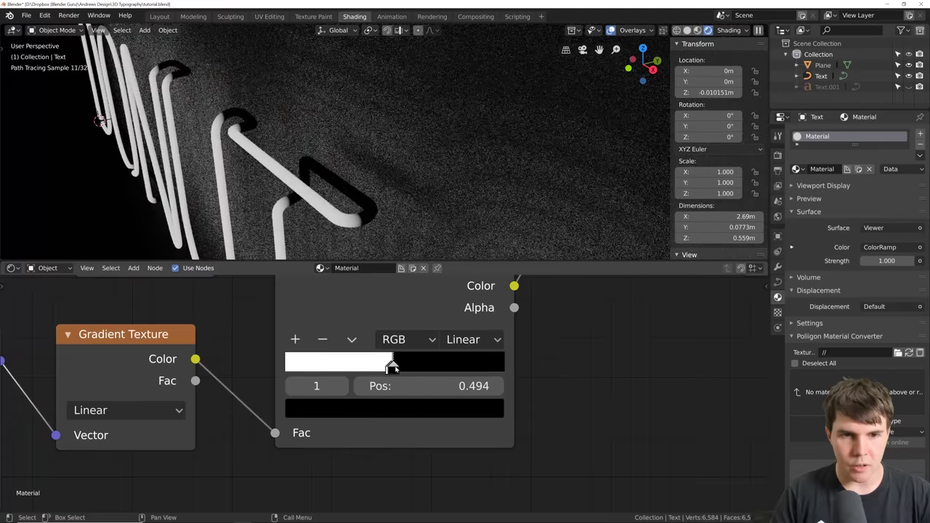
left_click(390, 366)
left_click(393, 365)
left_click(392, 366)
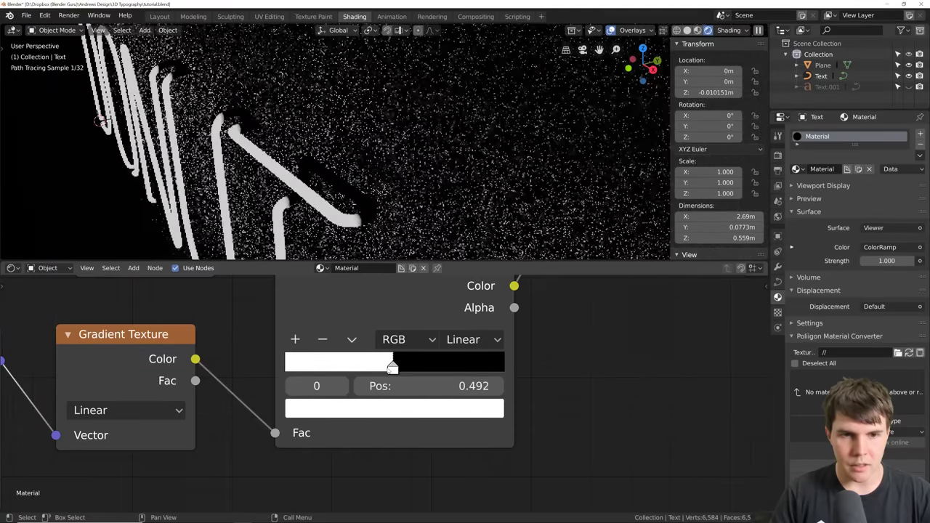
left_click(394, 366)
left_click_drag(389, 365, 392, 366)
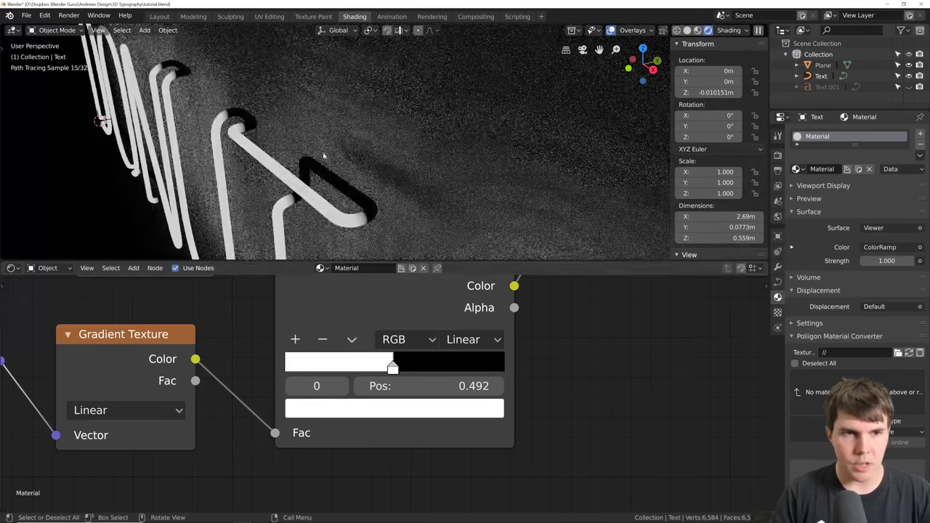
Check the black connecting sections at the backs of the letters and move the white ColorRamp stop to about 0.496
middle_click_drag(321, 183, 265, 76, "shift")
middle_click_drag(385, 190, 367, 192)
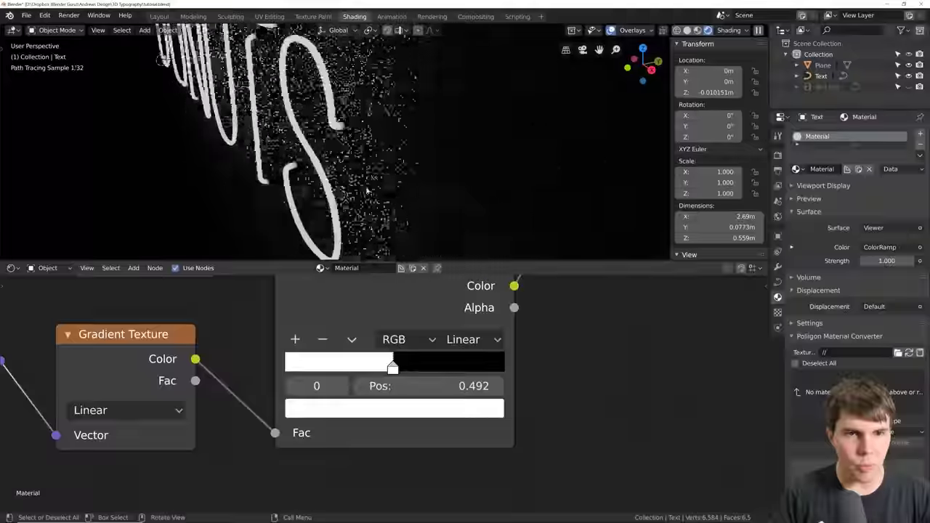
middle_click_drag(304, 175, 409, 162)
mouse_move(247, 173)
middle_mouse_down("shift")
mouse_move(337, 189)
mouse_move(251, 186)
middle_mouse_up("shift")
scroll(296, 170, "up", 1)
scroll(240, 191, "up", 3)
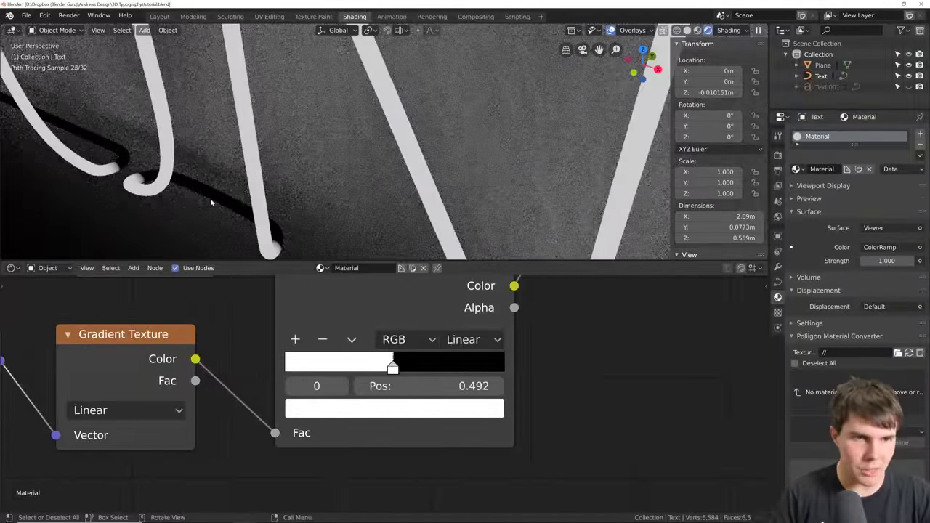
left_click(402, 370)
left_click_drag(401, 369, 390, 369)
Set the ColorRamp interpolation to Constant for a hard edge between the lit and unlit tube sections
scroll(392, 182, "down", 2)
mouse_move(378, 117)
middle_mouse_down("shift")
mouse_move(429, 181)
mouse_move(436, 240)
middle_mouse_up("shift")
scroll(393, 146, "up", 2)
middle_click_drag(465, 130, 334, 172, "shift")
scroll(393, 146, "up", 3)
scroll(334, 141, "up", 4)
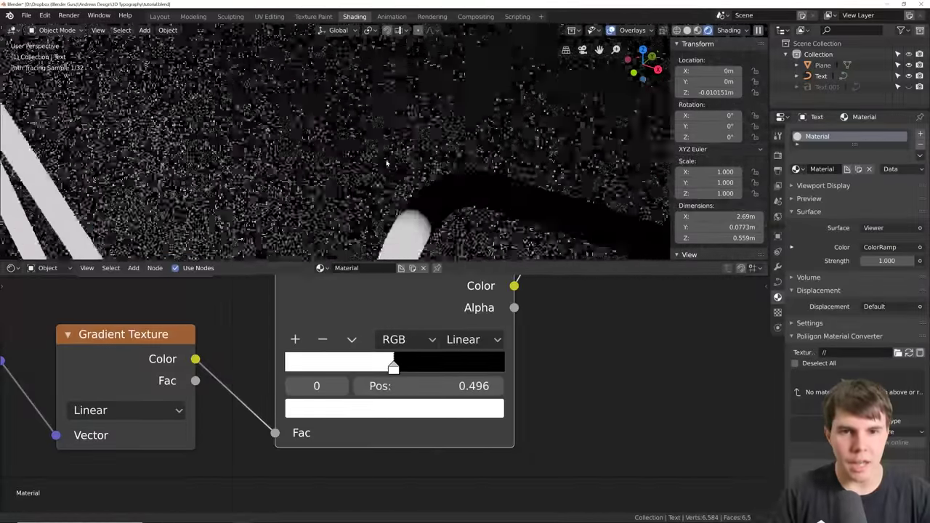
left_click(473, 339)
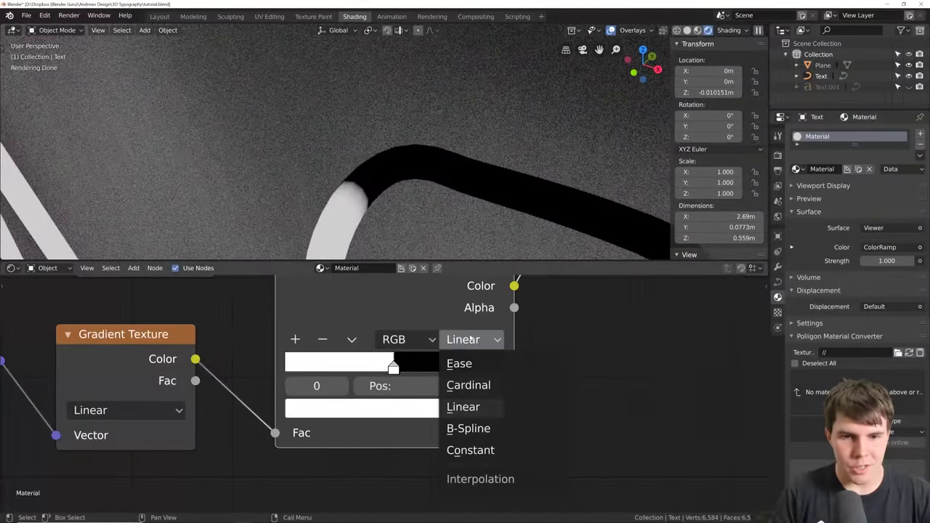
left_click(494, 448)
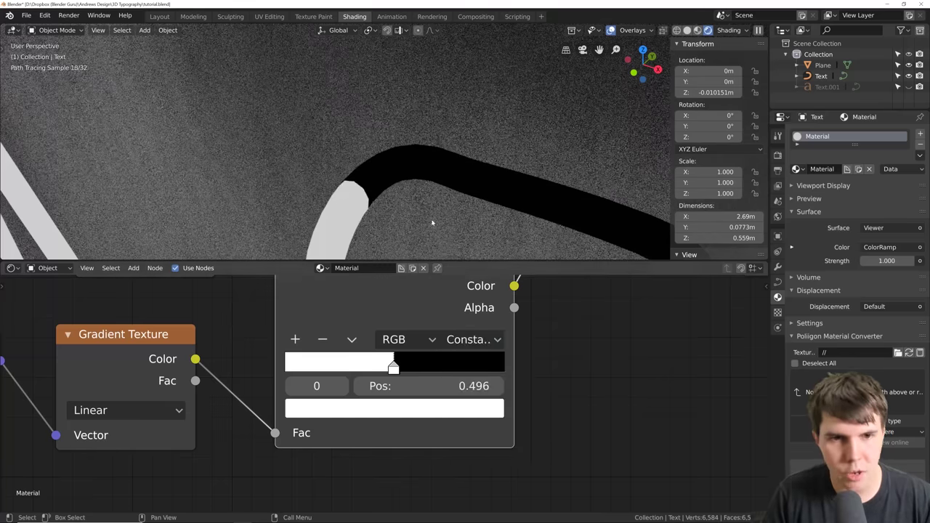
Reconnect the Emission node to the Material Output in place of the Viewer and move it above the ColorRamp
scroll(429, 215, "down", 8)
middle_click_drag(416, 191, 542, 219)
scroll(522, 134, "up", 4)
scroll(554, 359, "down", 3)
scroll(554, 359, "down", 3)
middle_click_drag(559, 337, 540, 369)
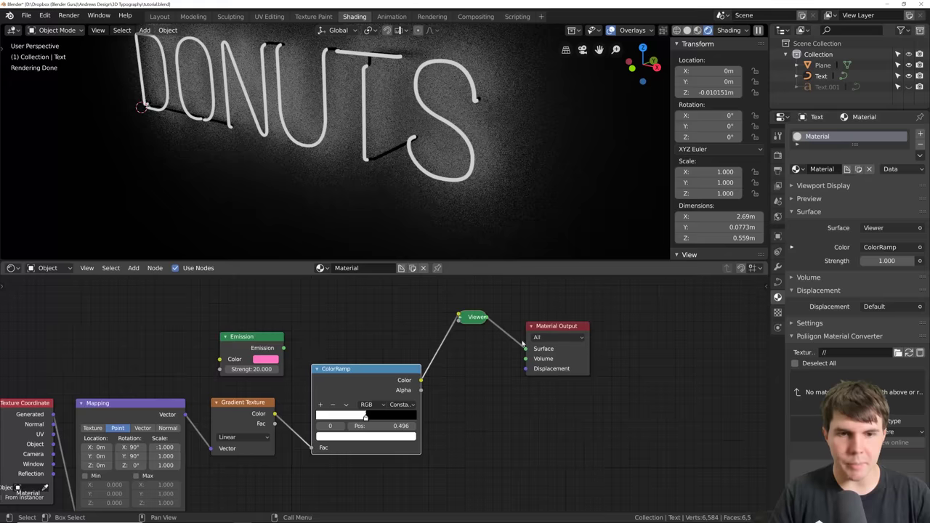
left_click(268, 346, "ctrl+shift")
left_click_drag(248, 345, 383, 321)
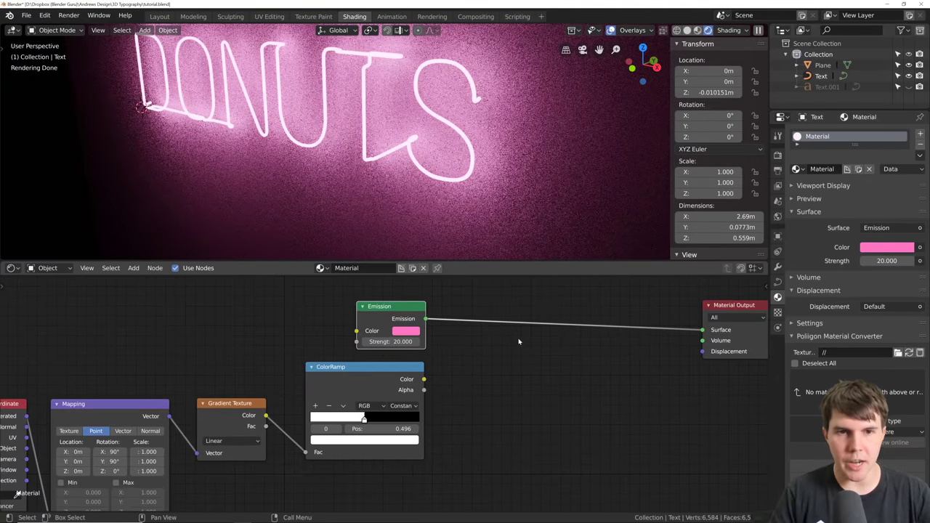
scroll(492, 354, "up", 1)
scroll(480, 330, "down", 1)
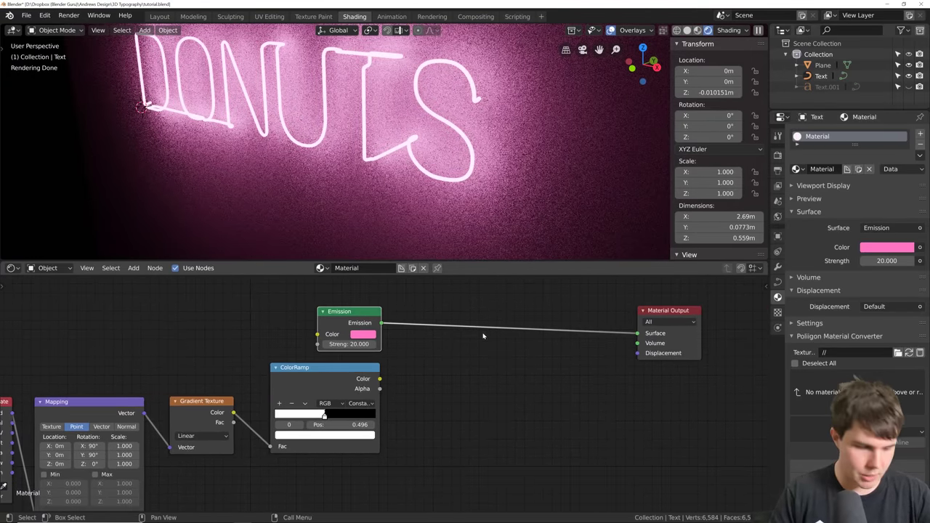
Insert a Mix Shader between the Emission and Material Output nodes and set its factor to about 0.961
key("shift+a")
mouse_move(485, 291)
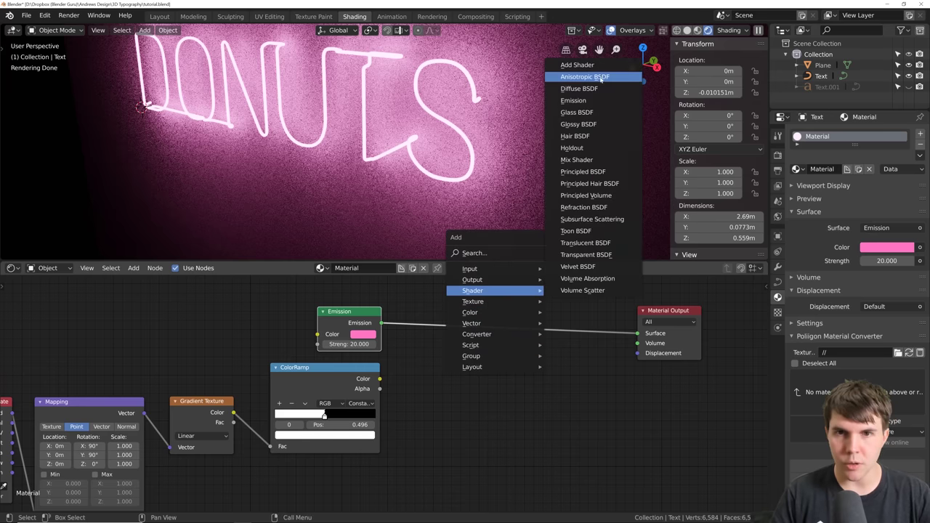
left_click(577, 160)
left_click(495, 311)
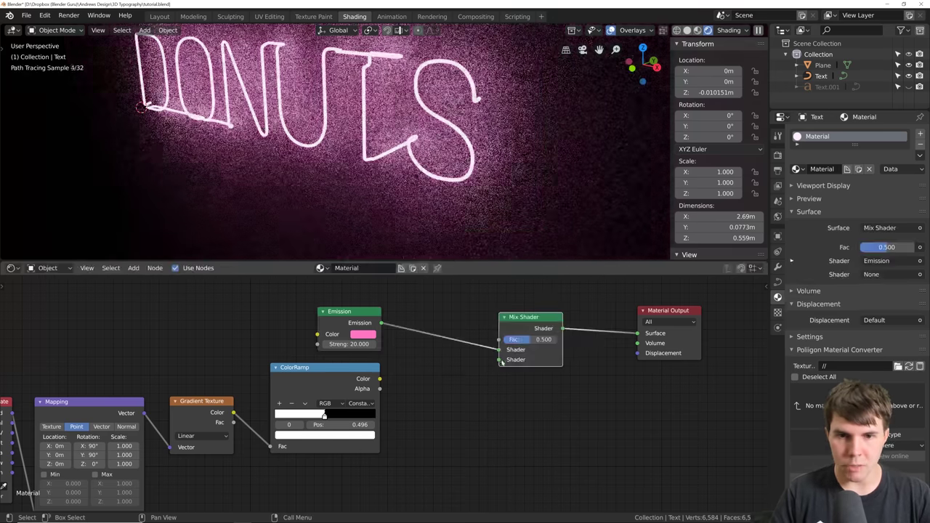
left_click_drag(520, 340, 543, 341)
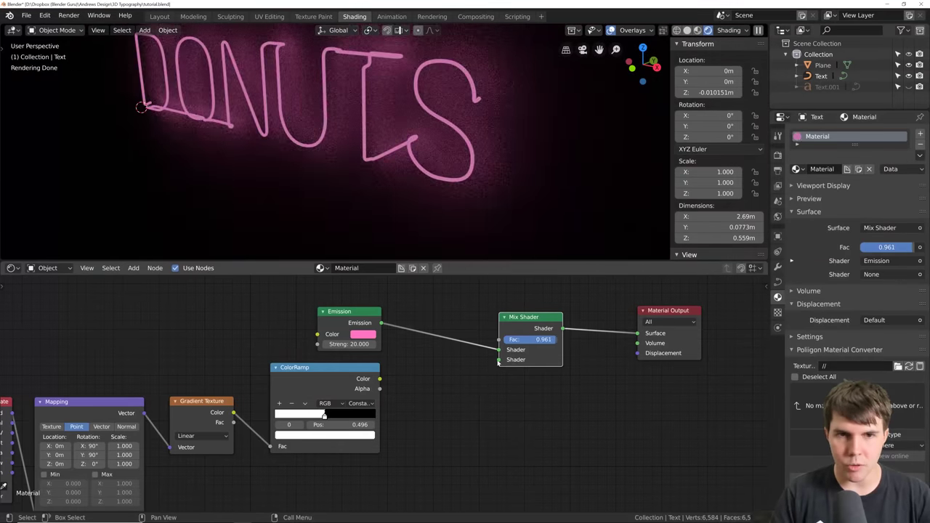
Reset the Mix Shader factor to 0.500 and drive it with the ColorRamp's Color output
key("BackSpace")
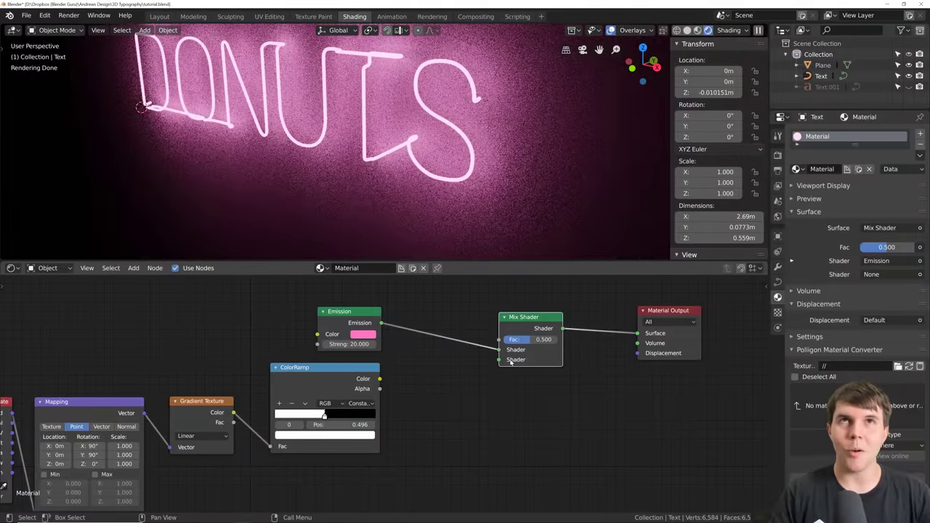
left_click_drag(379, 379, 498, 339)
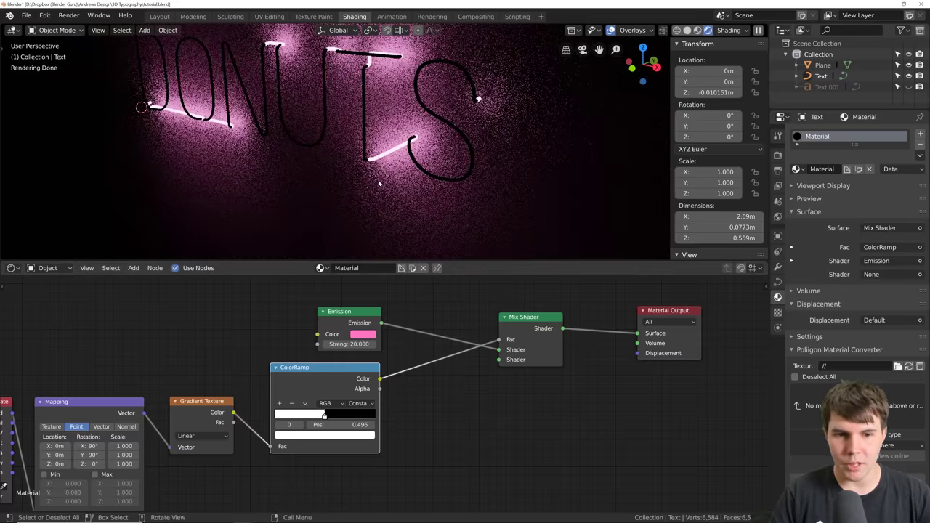
Move the Emission link to the Mix Shader's second Shader input and inspect the tubes' rear sections up close
middle_click_drag(379, 111, 407, 116)
left_click_drag(381, 323, 499, 360)
scroll(386, 159, "down", 4)
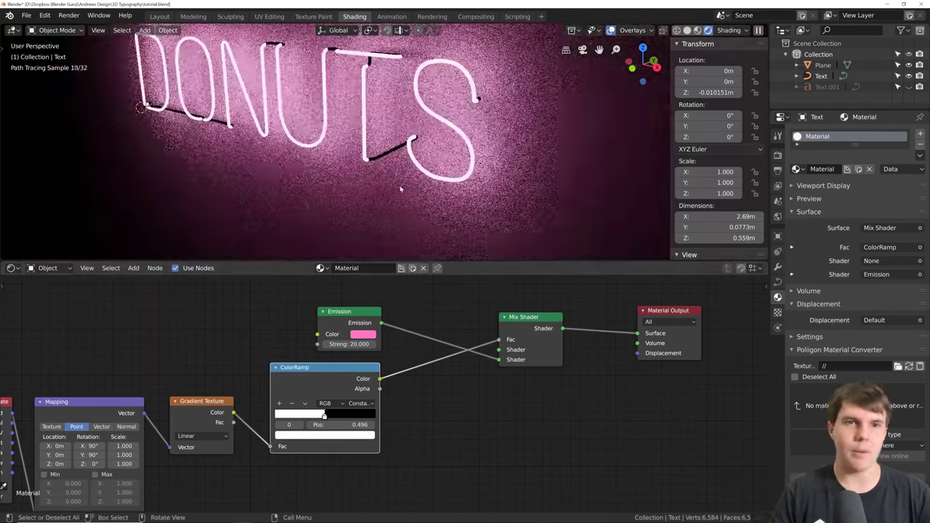
scroll(386, 159, "down", 2)
scroll(393, 157, "up", 5)
middle_click_drag(407, 154, 425, 95)
scroll(434, 195, "up", 4)
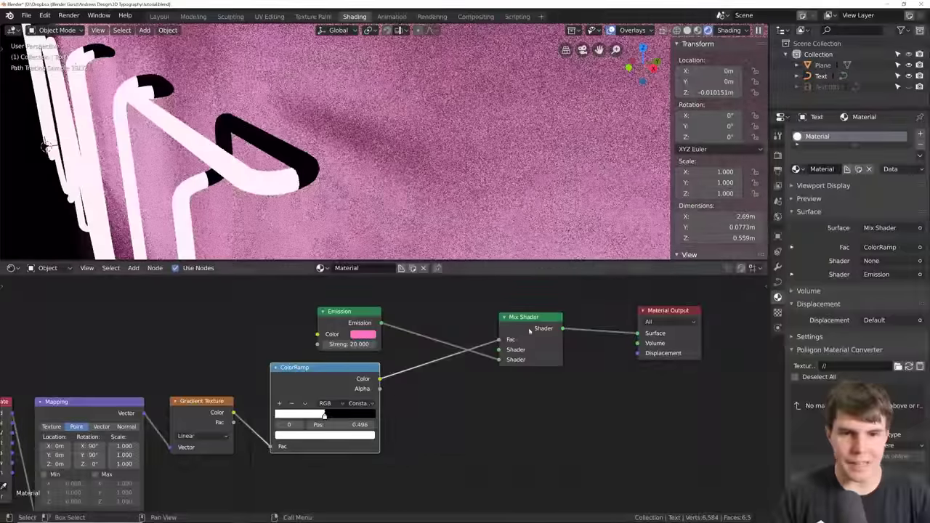
Shift the Mix Shader node closer to the Material Output and connect a new Principled BSDF to its first Shader input
left_click_drag(503, 346, 548, 343)
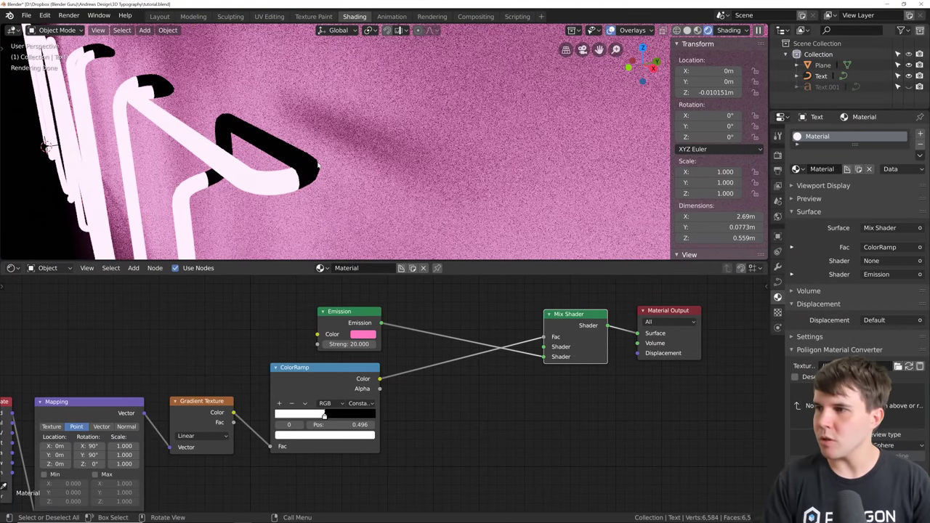
scroll(482, 384, "down", 2)
middle_click_drag(482, 385, 467, 347)
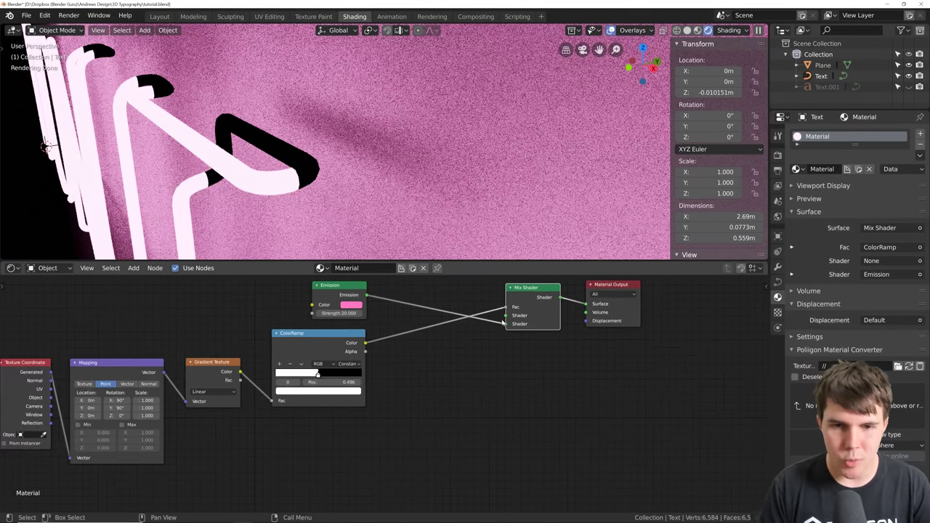
key("shift+a")
mouse_move(520, 354)
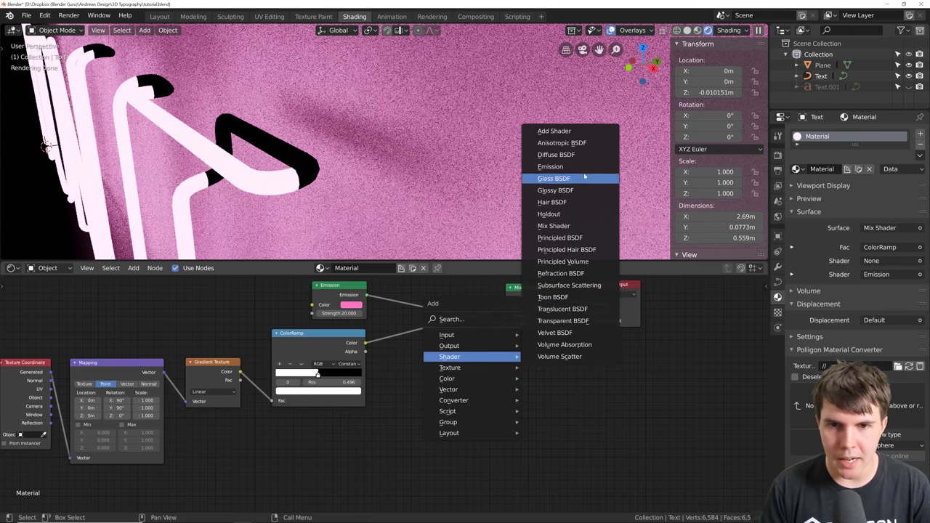
left_click(581, 238)
left_click(550, 395)
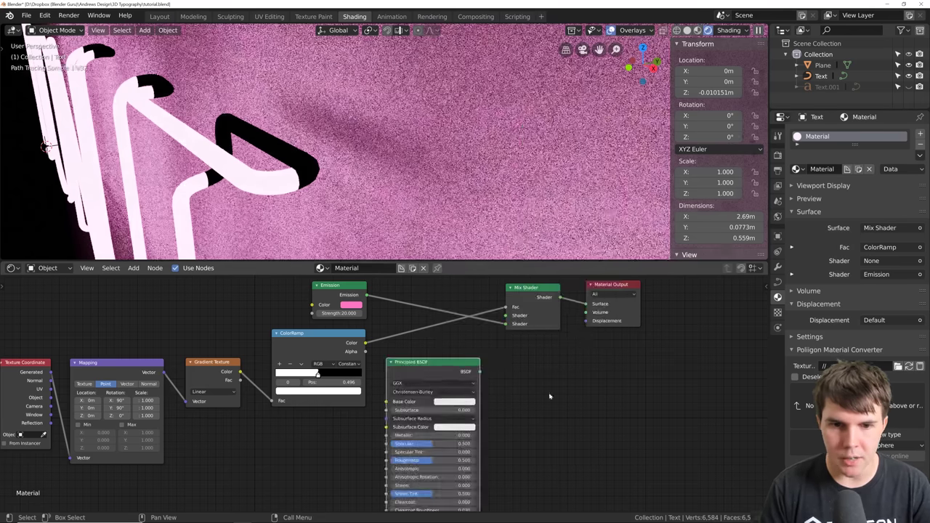
left_click_drag(478, 372, 506, 316)
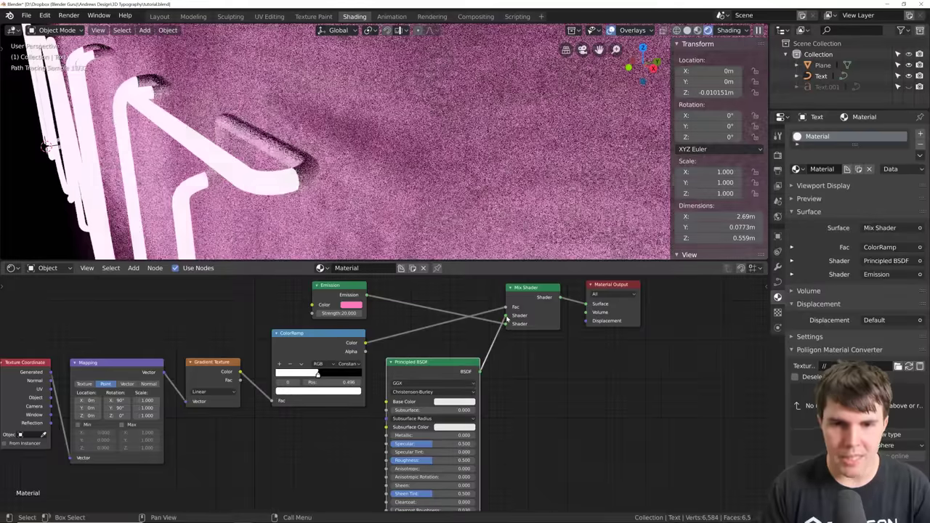
Set the Principled BSDF's Base Color to black with a value of 0 for the unlit rear tube sections
scroll(335, 186, "up", 3)
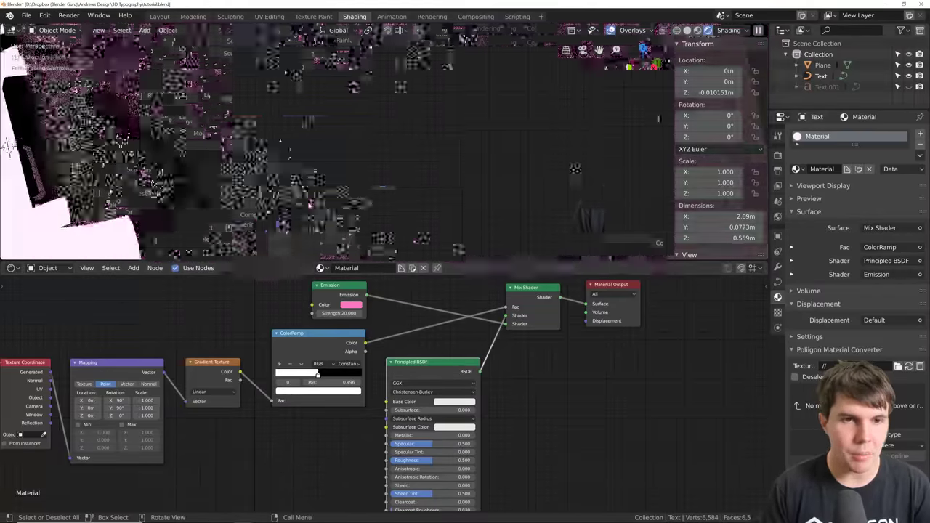
middle_click_drag(336, 186, 414, 189)
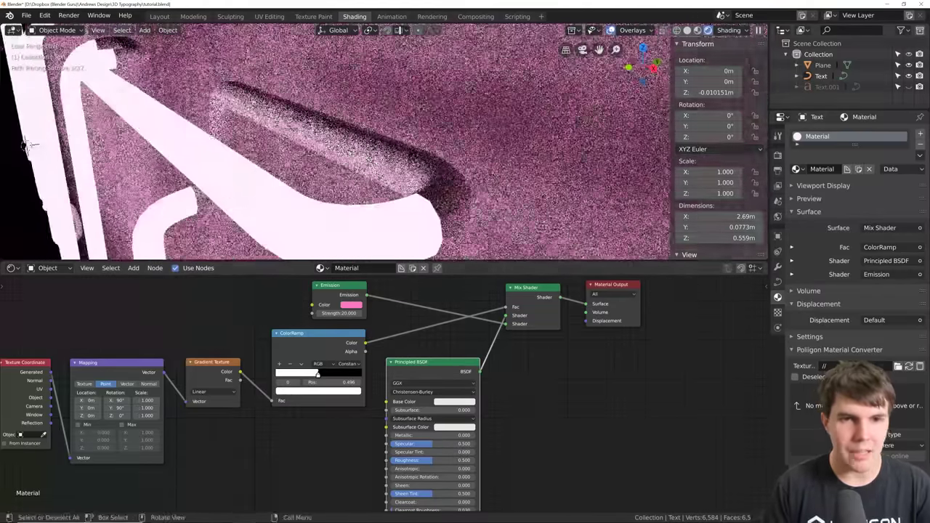
left_click_drag(432, 362, 452, 353)
middle_click_drag(466, 382, 490, 342)
scroll(498, 356, "up", 3)
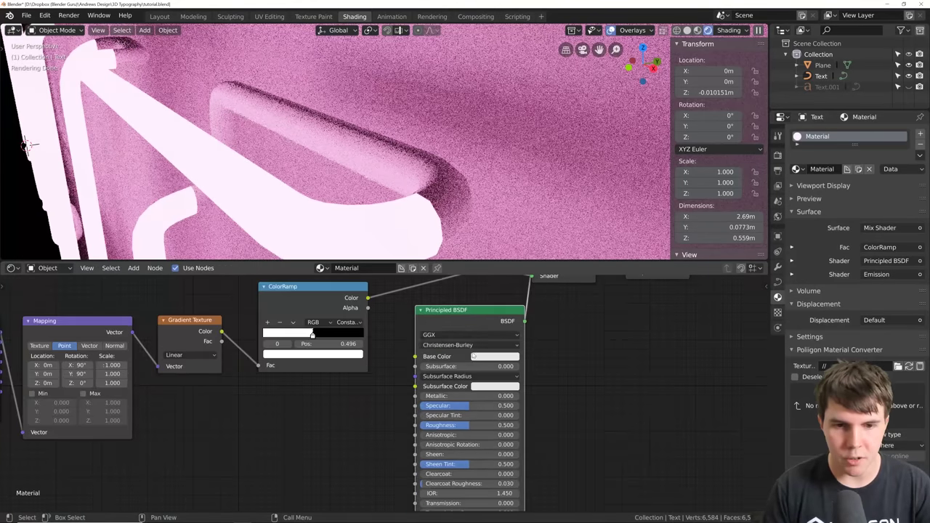
left_click(480, 348)
left_click_drag(531, 200, 532, 230)
left_click_drag(504, 318, 473, 317)
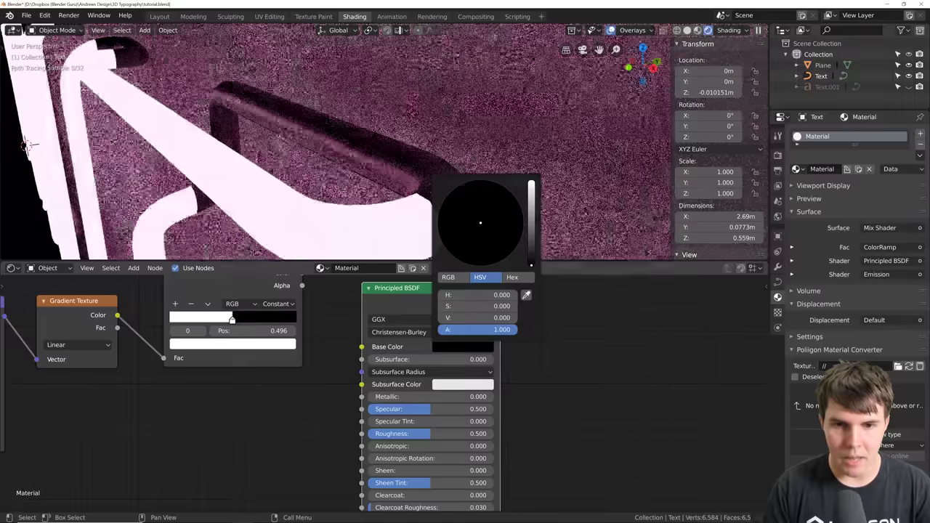
Set the Principled BSDF's Roughness to 0.700
scroll(336, 157, "down", 2)
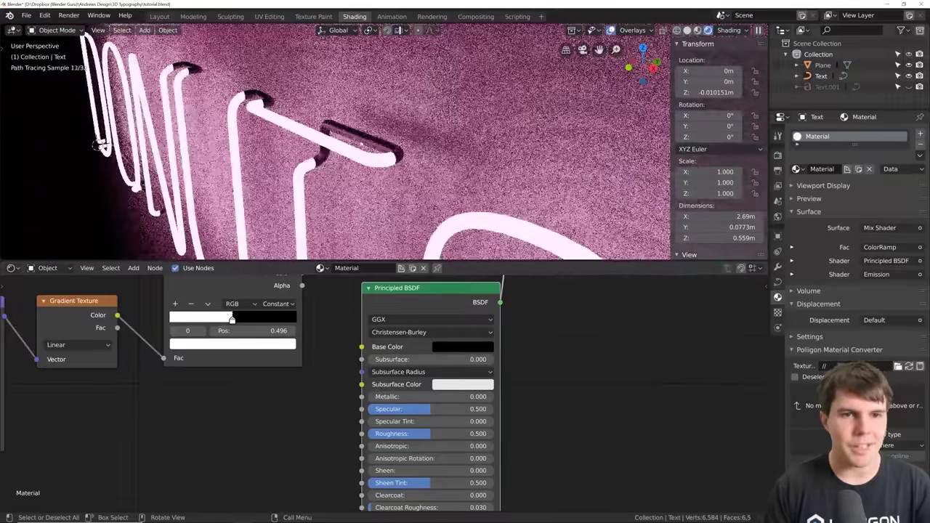
scroll(494, 410, "up", 1)
left_click_drag(456, 438, 485, 438, "ctrl")
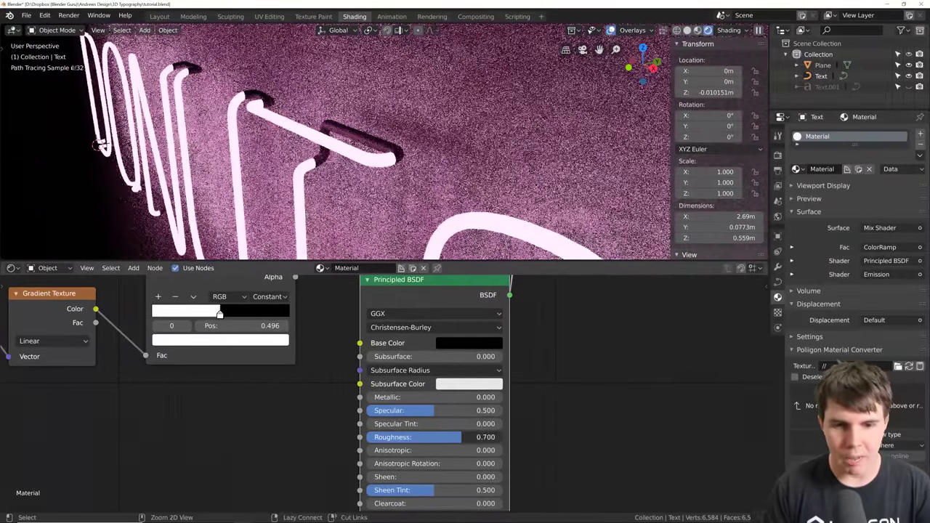
Switch to the Photos app and browse the neon sign reference photos to study the blacked-out tube sections
key("alt+Tab")
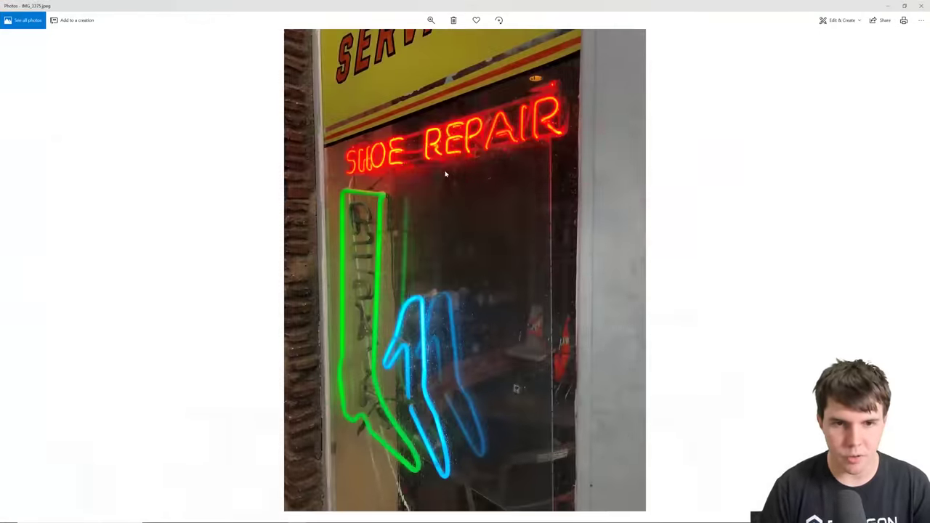
key("Right")
key("Right")
key("Right")
key("Right")
key("Right")
key("Right")
key("Left")
key("Left")
key("Right")
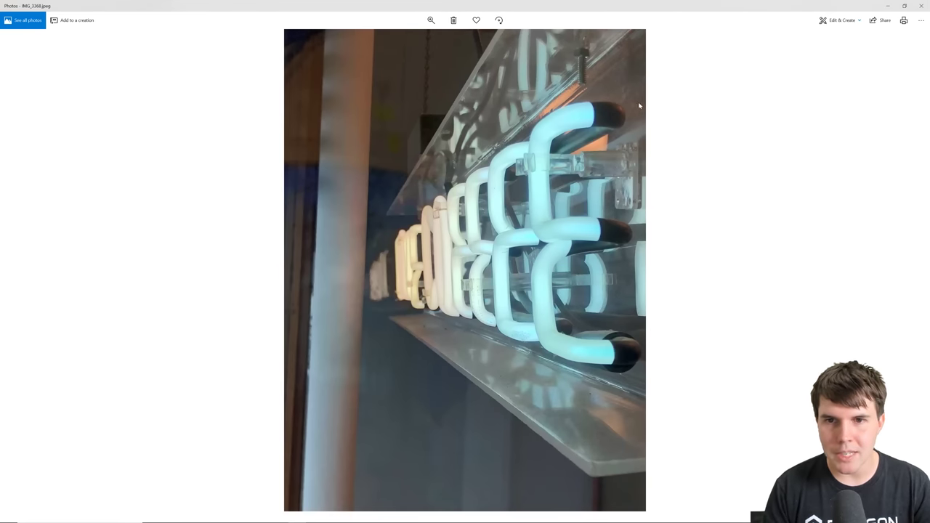
key("Right")
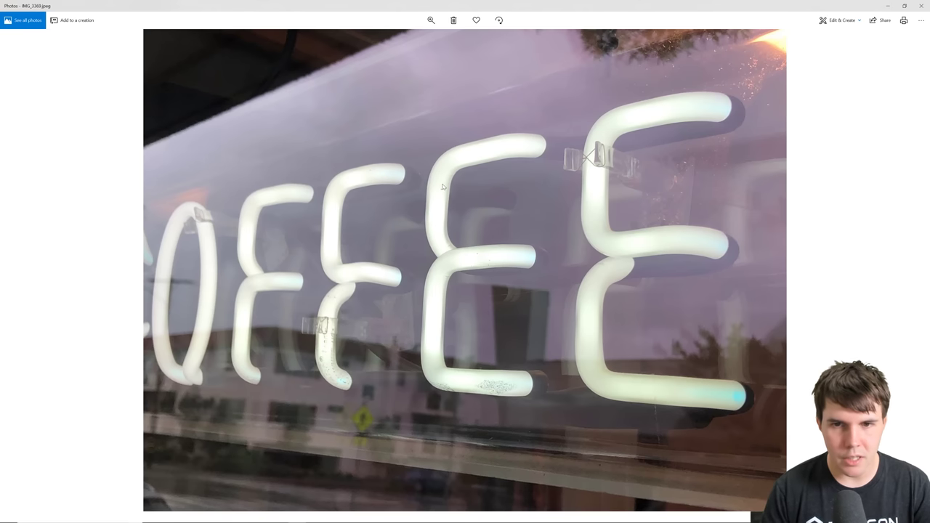
key("Right")
key("Right")
key("Right")
key("Right")
key("Left")
key("Left")
key("Left")
key("Left")
key("Right")
Switch back to Blender and examine the rendered DONUTS sign and its dark rear connectors from near and far
scroll(473, 270, "up", 2)
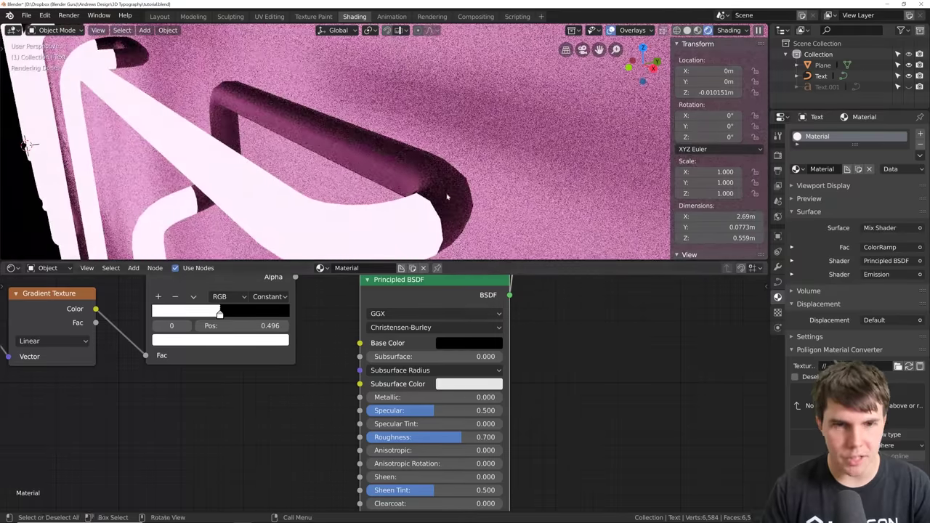
scroll(442, 193, "down", 5)
middle_click_drag(383, 196, 430, 179)
scroll(429, 180, "down", 3)
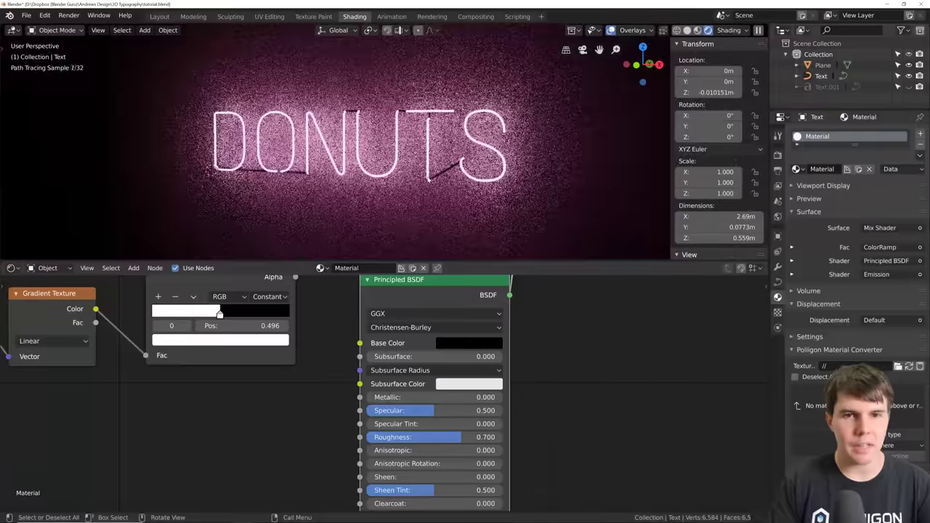
scroll(349, 145, "up", 4)
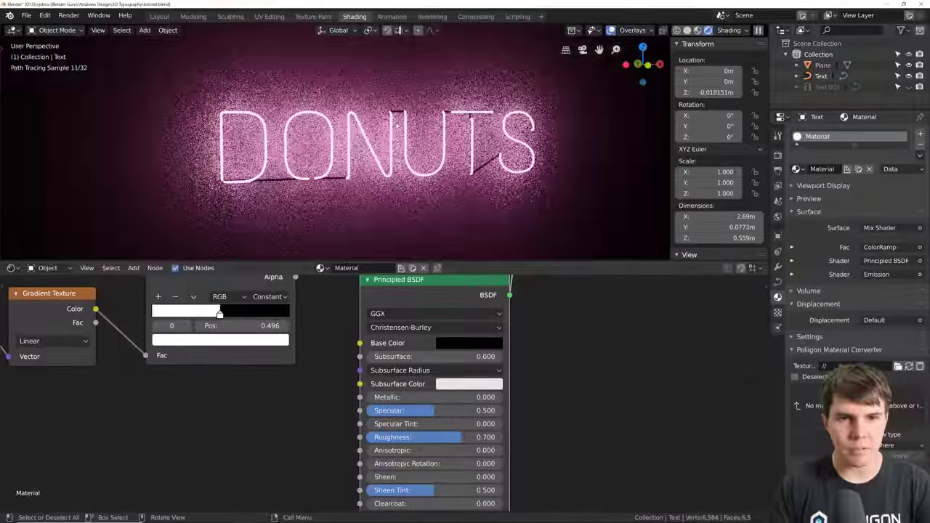
scroll(395, 194, "down", 5)
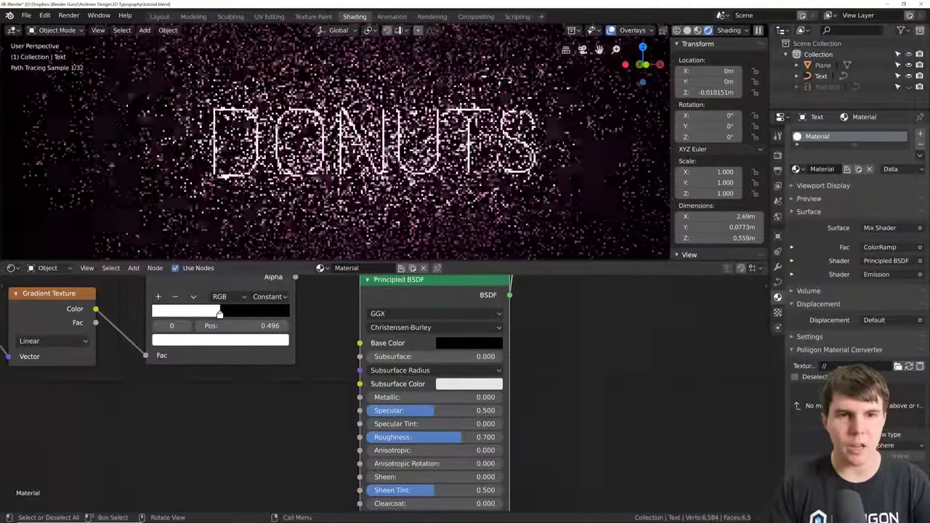
scroll(395, 194, "down", 4)
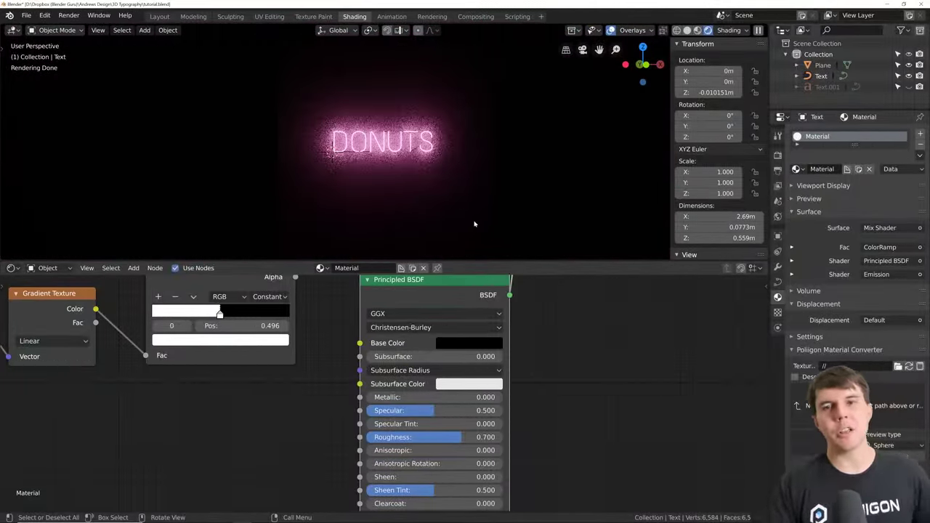
scroll(460, 218, "up", 4)
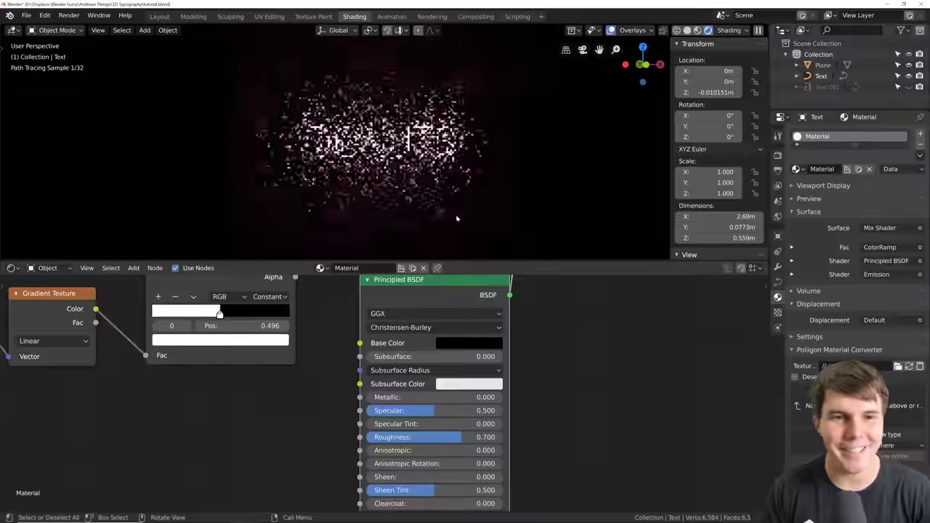
scroll(431, 153, "up", 2)
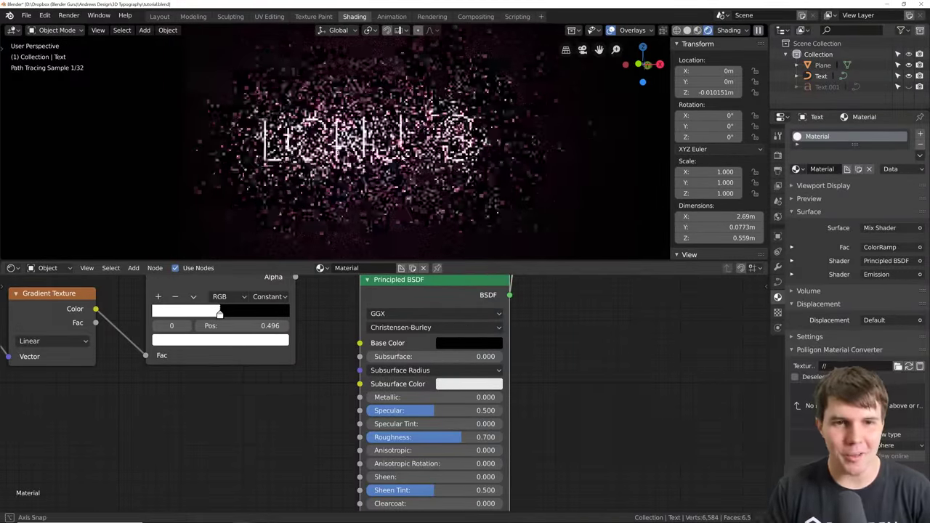
mouse_move(431, 154)
middle_mouse_down()
mouse_move(360, 156)
mouse_move(414, 160)
middle_mouse_up()
scroll(165, 178, "up", 6)
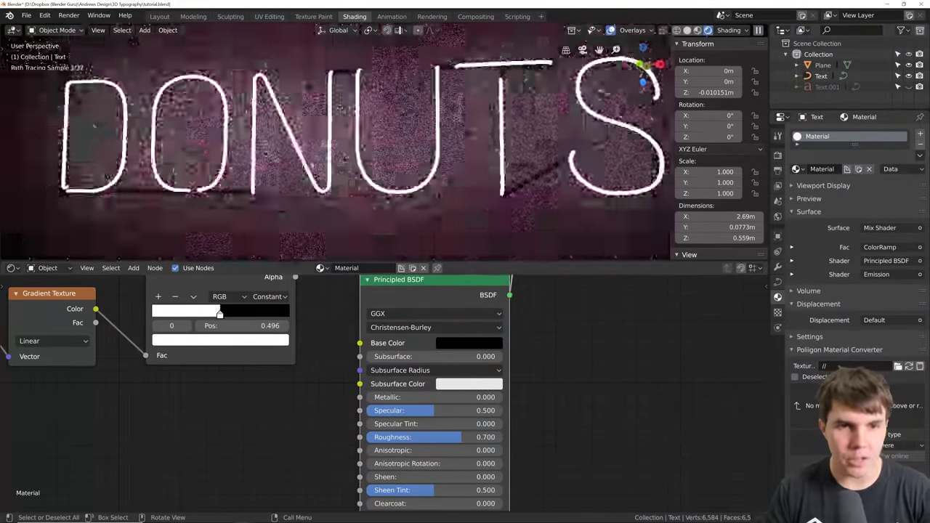
Return to the Photos app and compare IMG_3365, IMG_3366 and IMG_3368 to examine the tubes' black ends and mounting hardware
key("alt+Tab")
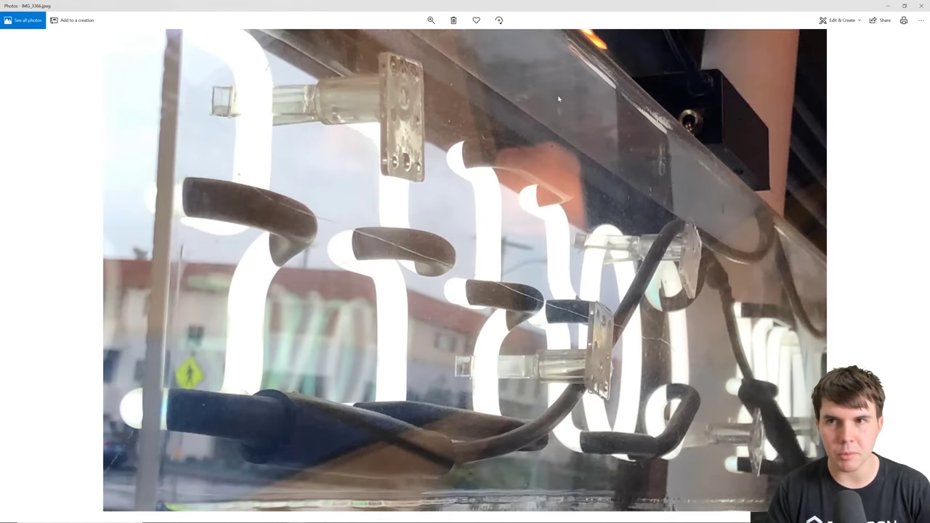
left_click(925, 4)
key("alt+Tab")
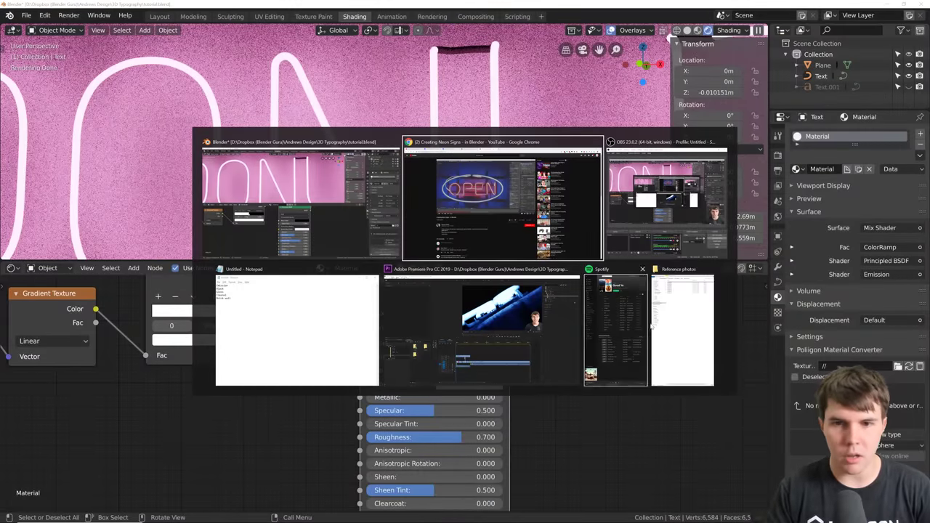
key("Escape")
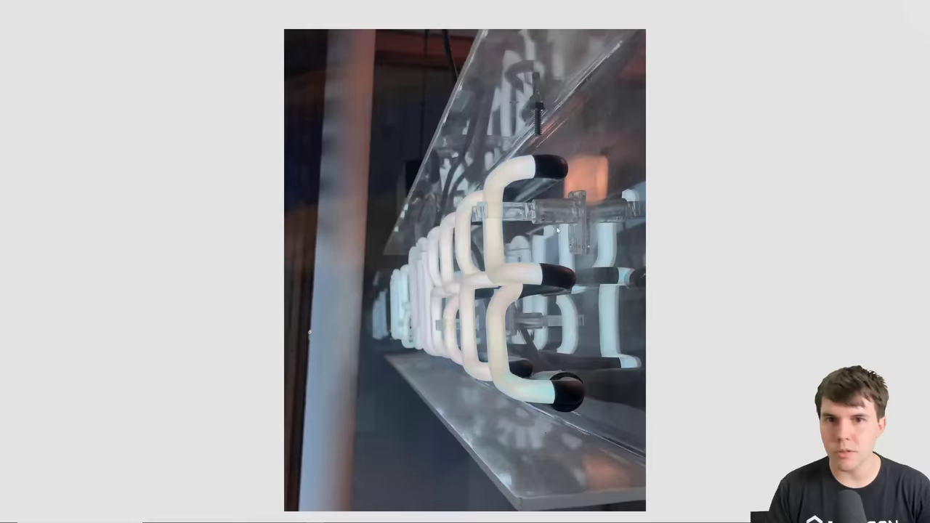
key("Right")
key("Right")
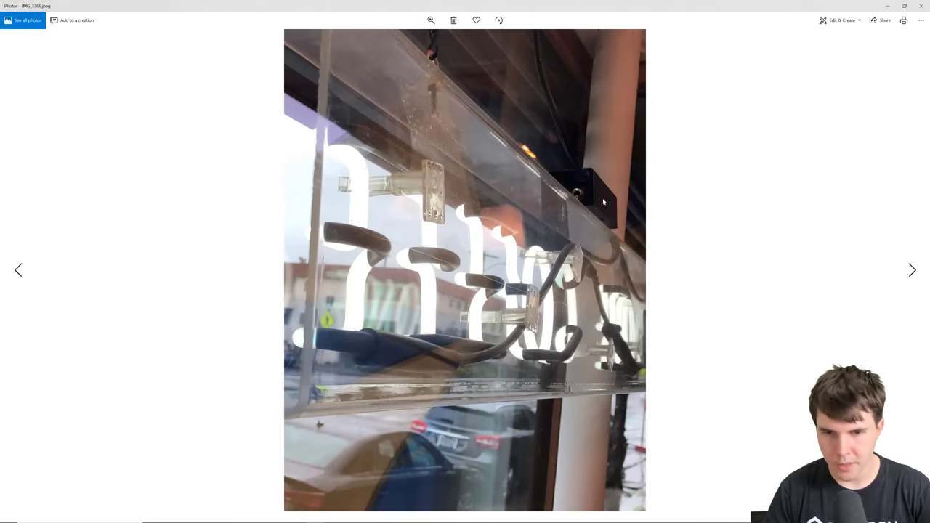
key("Left")
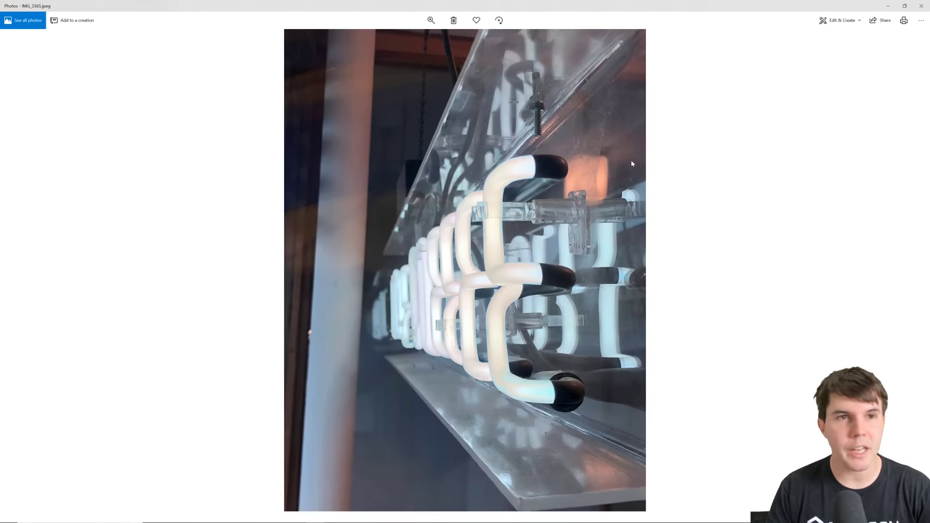
key("Right")
key("Left")
key("Right")
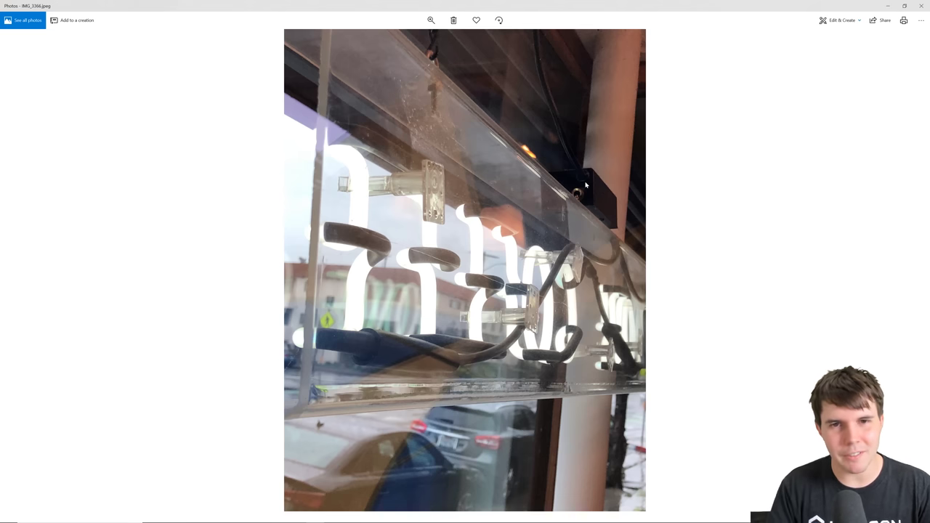
key("Left")
key("Right")
key("Right")
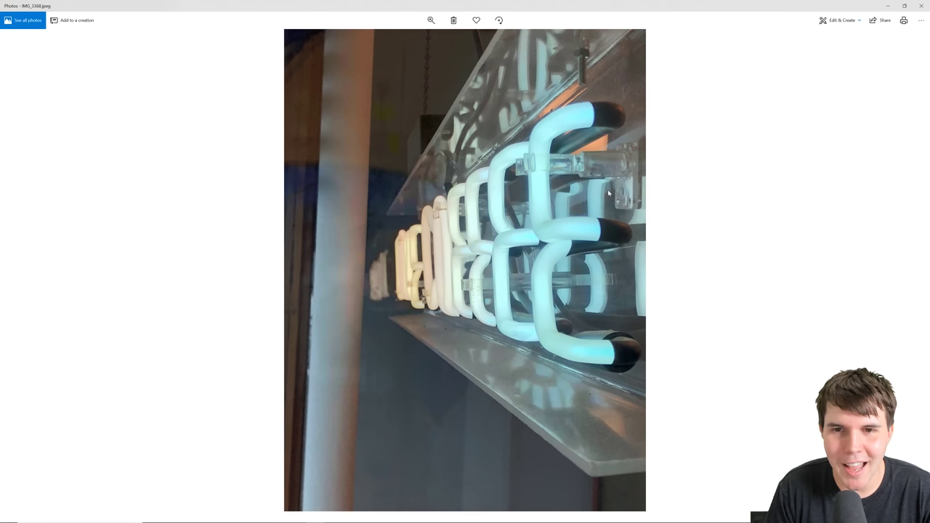
Zoom in on the glowing tubes in IMG_3368 and continue through the photos to the red neon close-up IMG_3371
double_click(546, 187)
left_click_drag(577, 180, 483, 175)
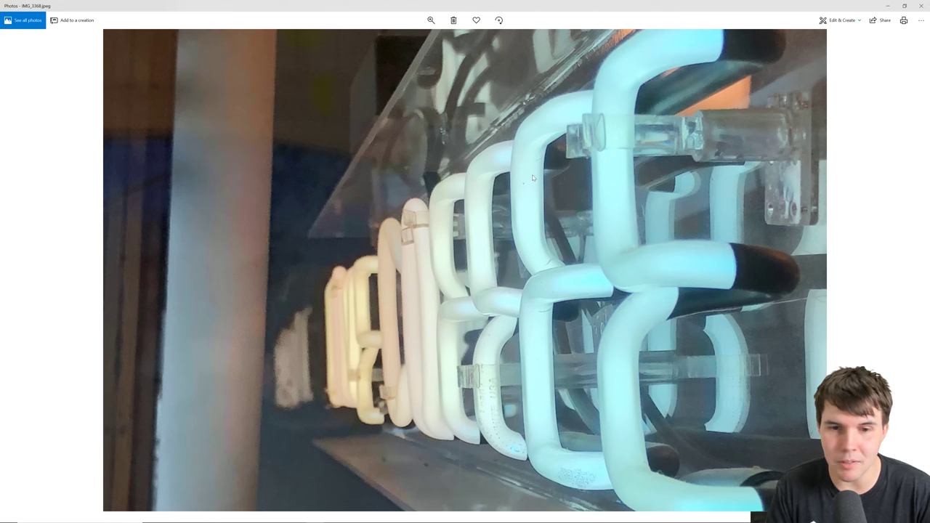
key("Right")
key("Right")
key("Right")
key("Right")
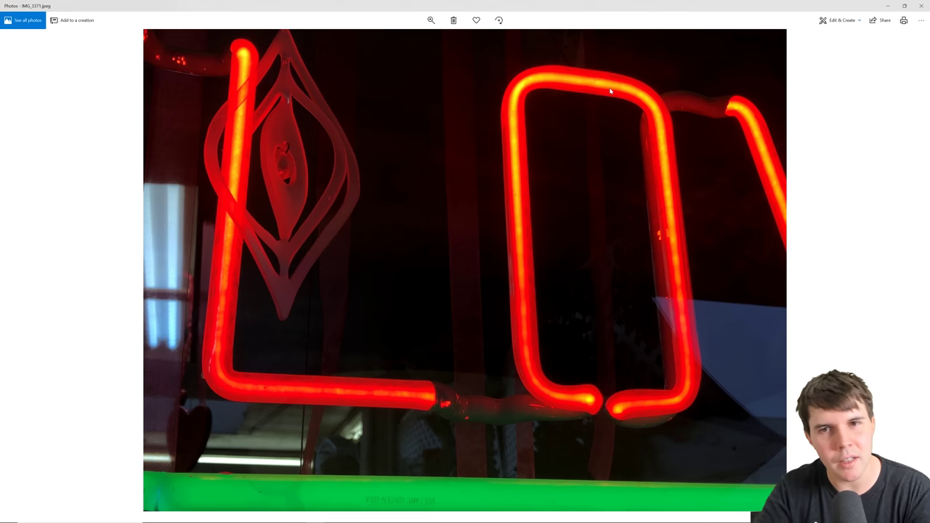
Compare IMG_3371 to IMG_3373 and zoom in on IMG_3372 to examine the bright cores and redder edges of the tubes
key("Right")
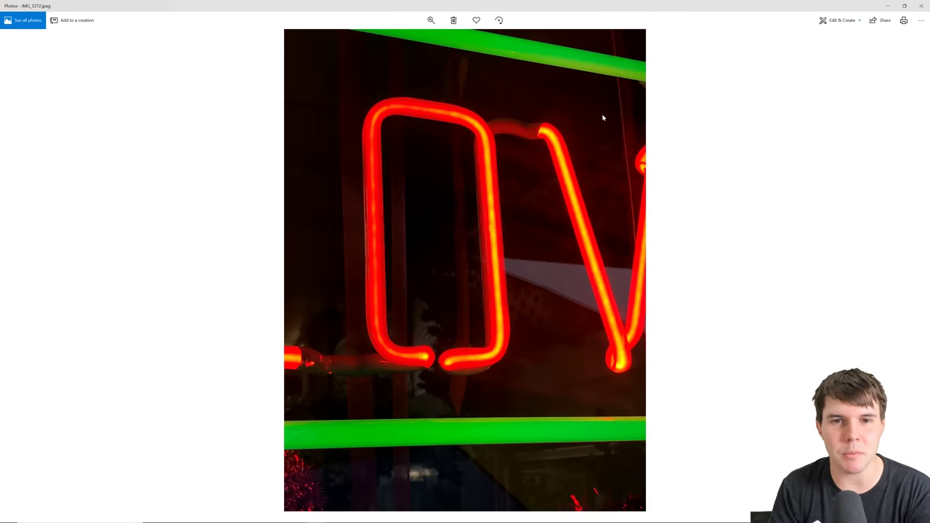
key("Right")
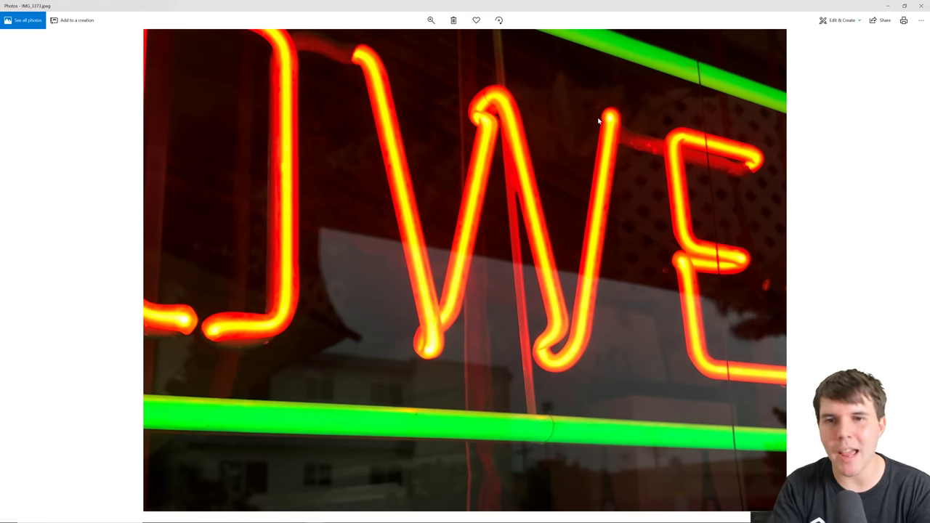
key("Left")
key("Left")
key("Left")
key("Left")
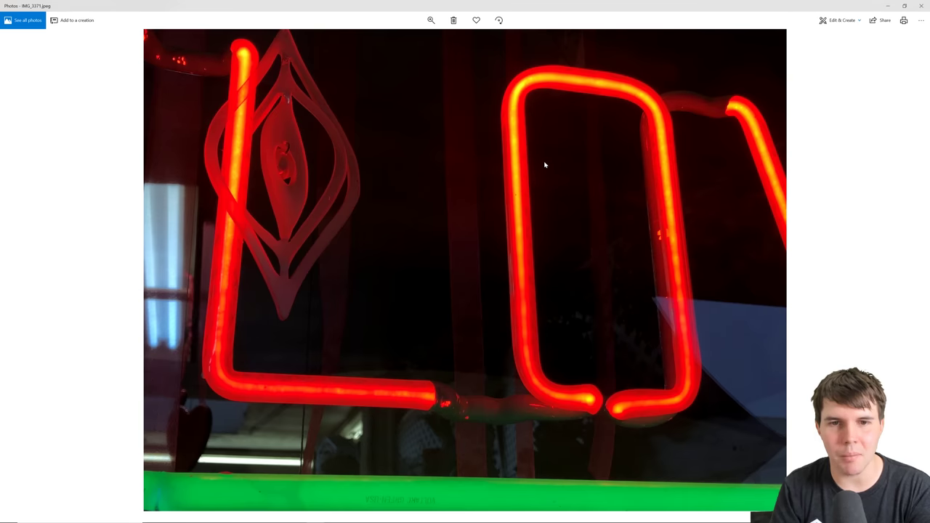
key("Right")
key("Right")
key("Right")
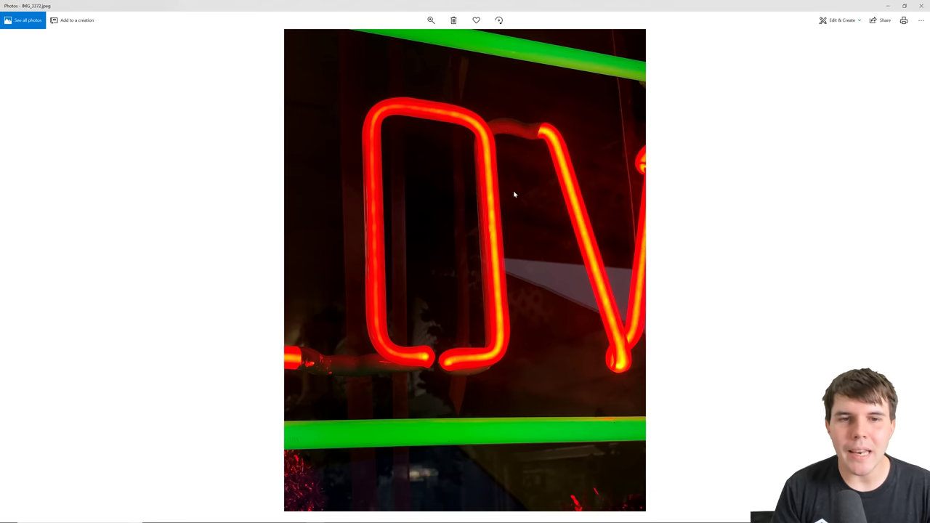
scroll(560, 165, "up", 3)
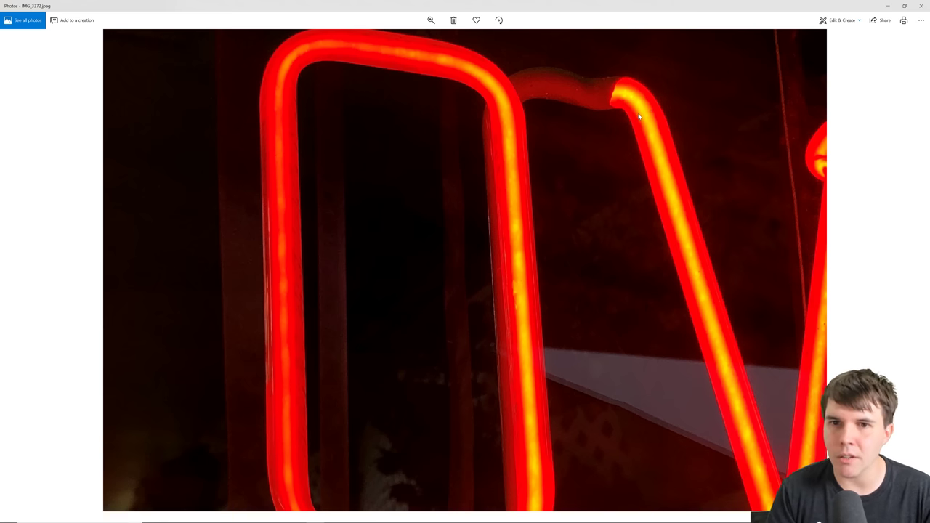
Switch back to Blender and add a Layer Weight node to the text material, above the Gradient Texture node
key("alt+Tab")
scroll(440, 306, "down", 3)
scroll(420, 326, "down", 8)
middle_click_drag(413, 318, 496, 353)
scroll(462, 354, "up", 9)
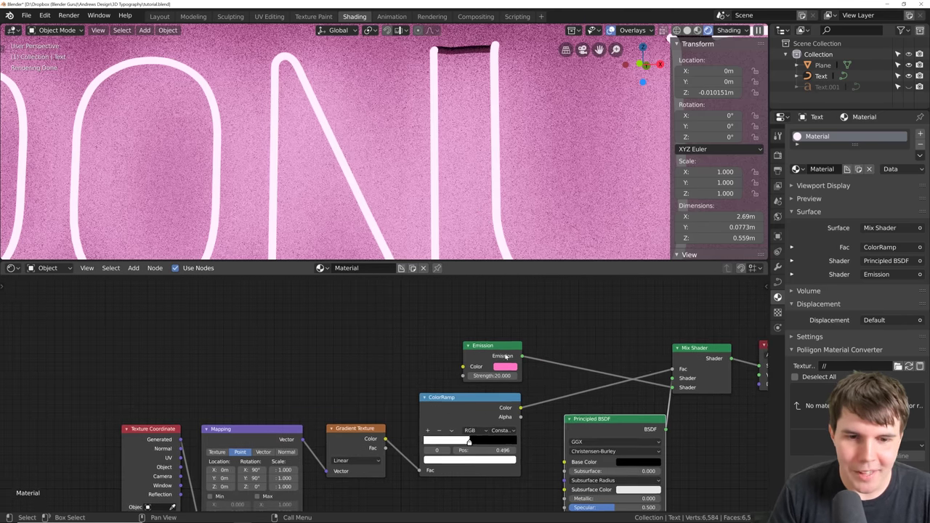
scroll(375, 328, "up", 2)
key("shift+a")
mouse_move(350, 306)
mouse_move(342, 282)
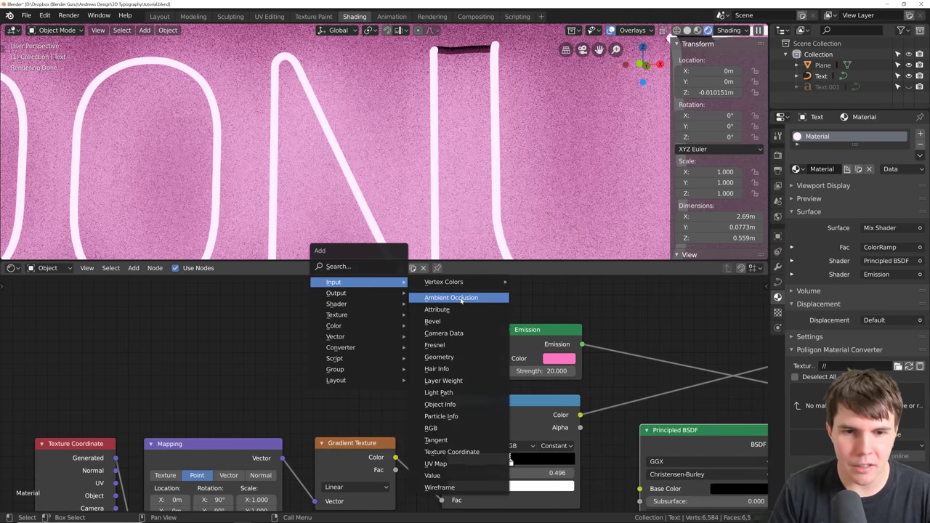
left_click(466, 384)
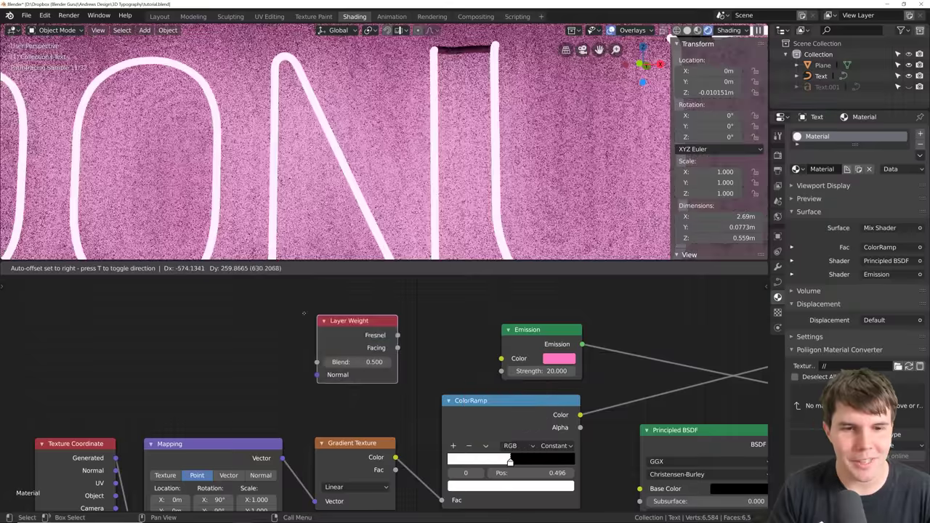
left_click(324, 322)
Preview the Layer Weight node's Fresnel and Facing outputs on the letter tubes
scroll(324, 322, "up", 1)
middle_click_drag(324, 322, 319, 330)
left_click(320, 329, "ctrl+shift")
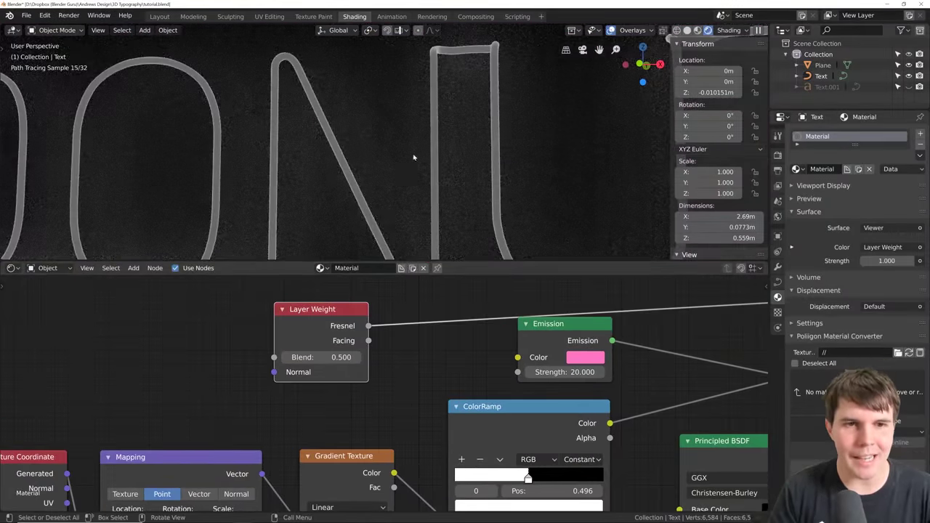
scroll(389, 177, "up", 4)
middle_click_drag(555, 115, 388, 118)
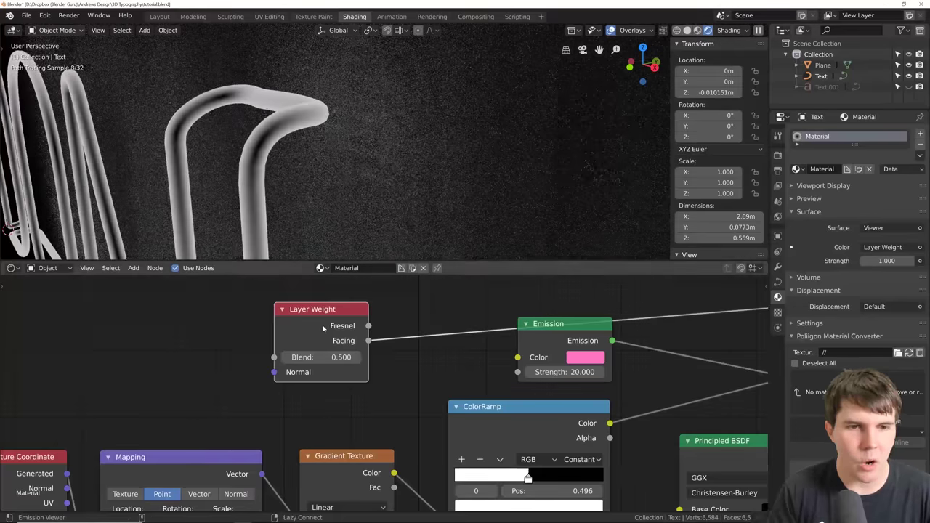
left_click(326, 327, "ctrl+shift")
Examine the Facing gradient across the U's tubes from different angles, along with the material's node layout
middle_click_drag(349, 95, 365, 109)
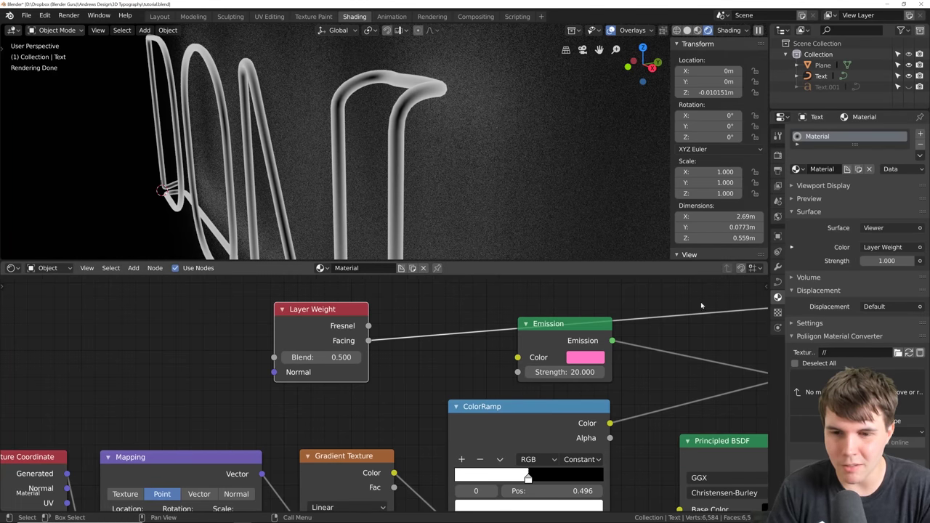
scroll(681, 407, "down", 2)
middle_click_drag(718, 375, 610, 362)
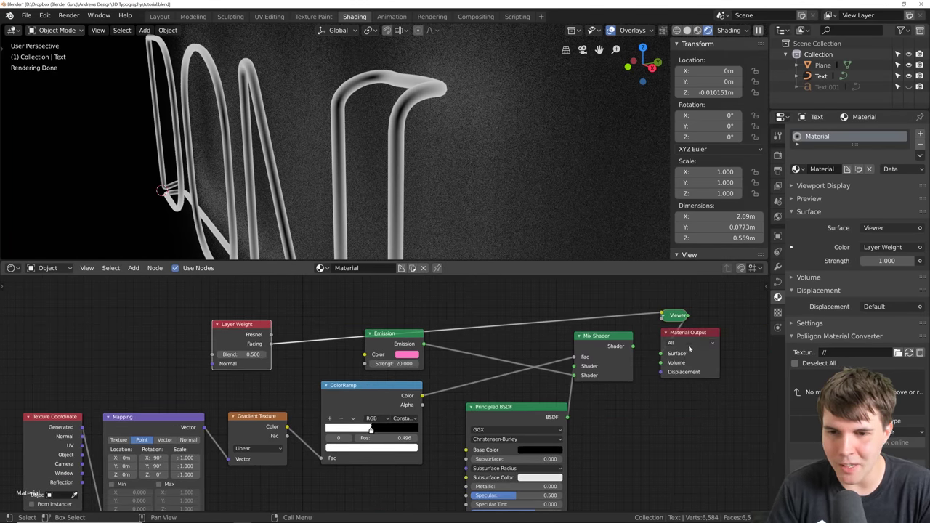
scroll(363, 193, "up", 1)
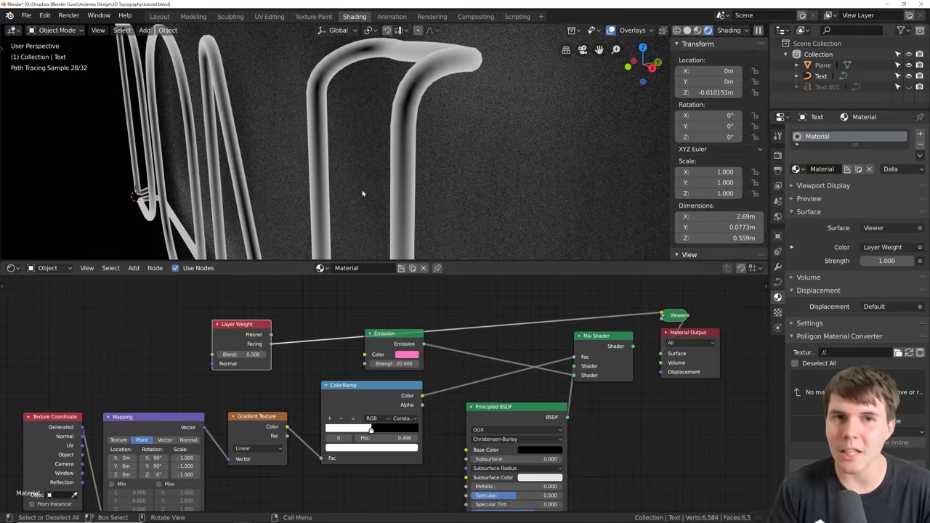
middle_click_drag(316, 332, 369, 333)
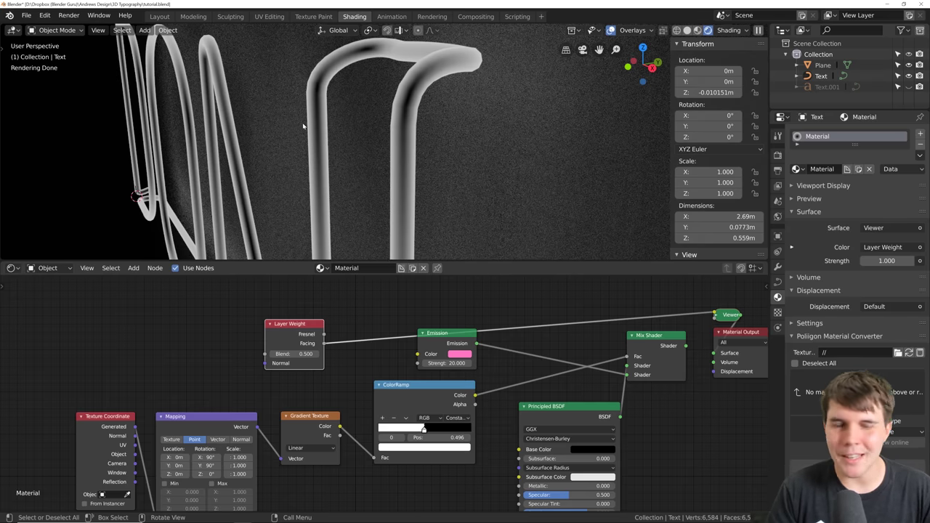
middle_click_drag(336, 340, 373, 335)
scroll(373, 335, "up", 1)
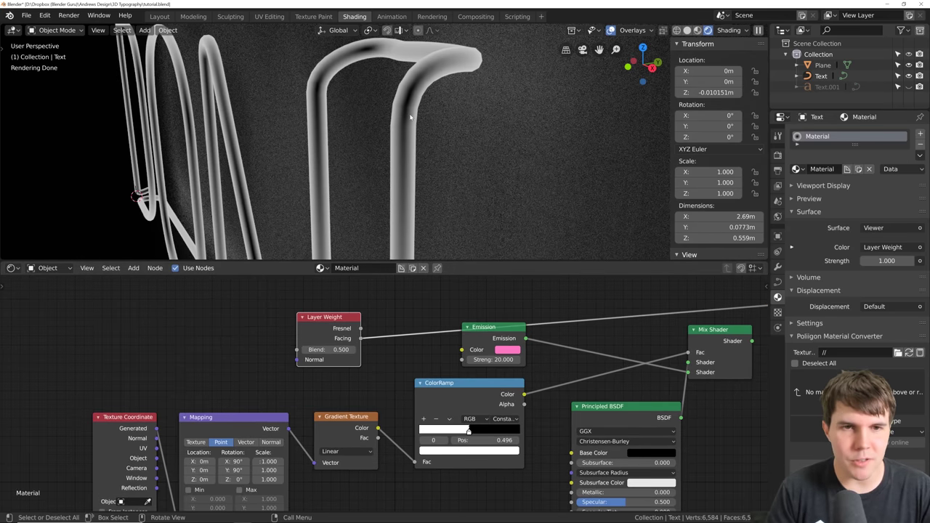
mouse_move(311, 143)
middle_mouse_down()
mouse_move(343, 155)
mouse_move(311, 139)
middle_mouse_up()
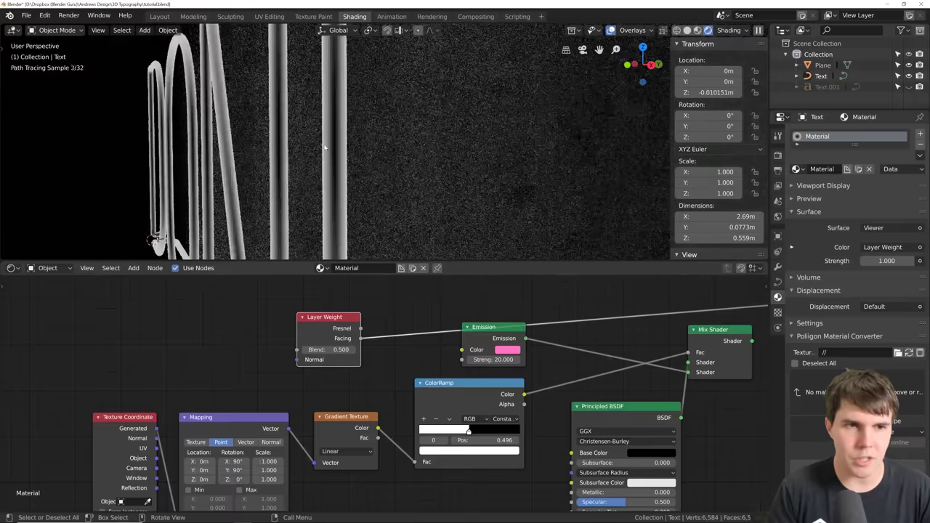
Insert a ColorRamp after the Layer Weight's Facing output and move the existing ColorRamp clear of it
middle_click_drag(367, 326, 422, 320)
left_click_drag(423, 320, 336, 318)
middle_click_drag(337, 318, 287, 302)
key("shift+a")
mouse_move(335, 394)
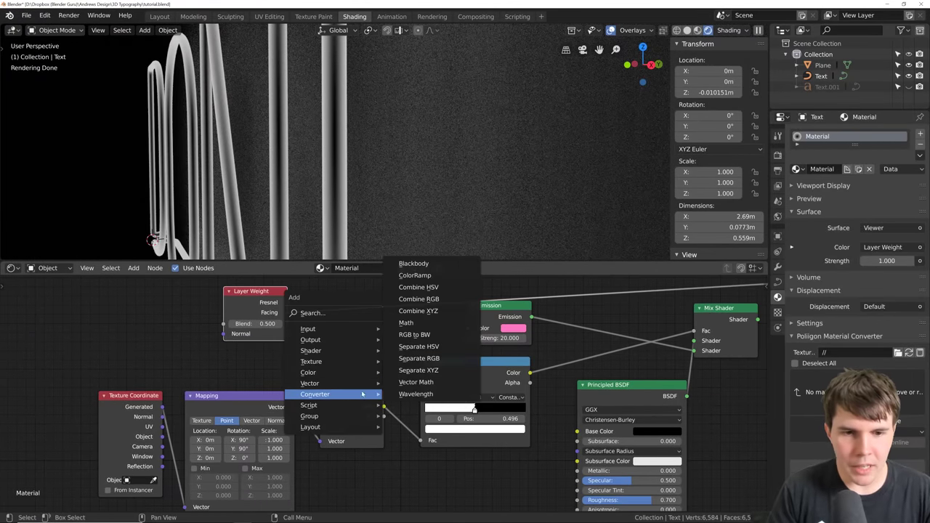
left_click(414, 275)
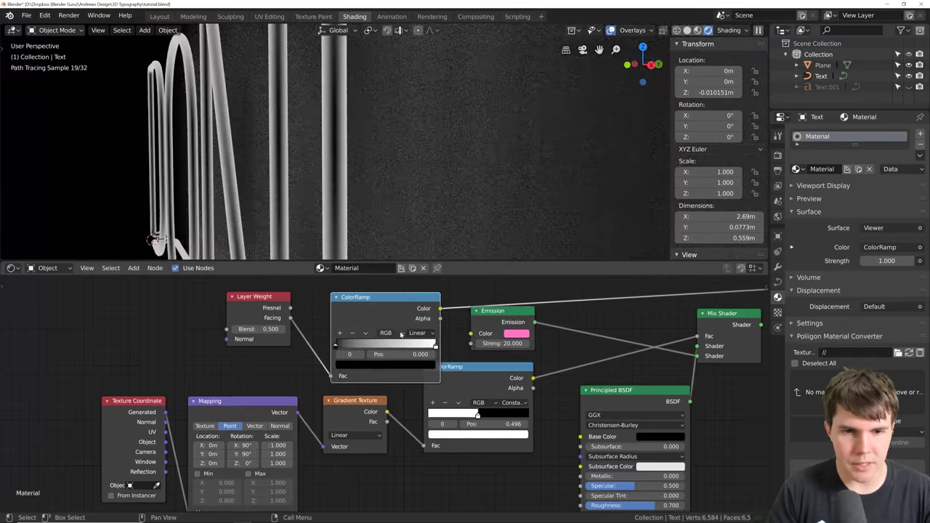
left_click(411, 344)
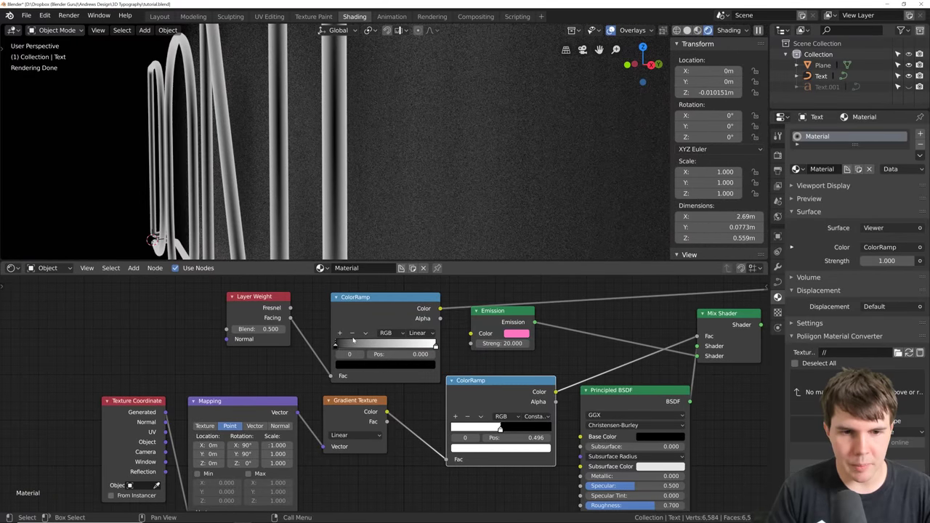
Reverse the new ColorRamp so white sits at 0.000 and black at 1.000, and reposition the node beside Layer Weight
left_click_drag(435, 348, 311, 345)
left_click_drag(435, 347, 404, 346)
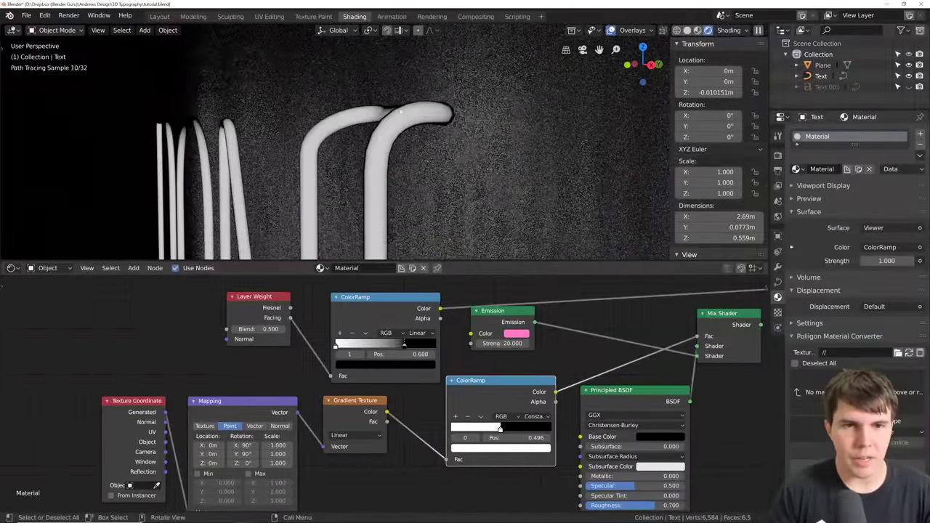
left_click_drag(407, 347, 426, 347)
left_click_drag(344, 347, 336, 347)
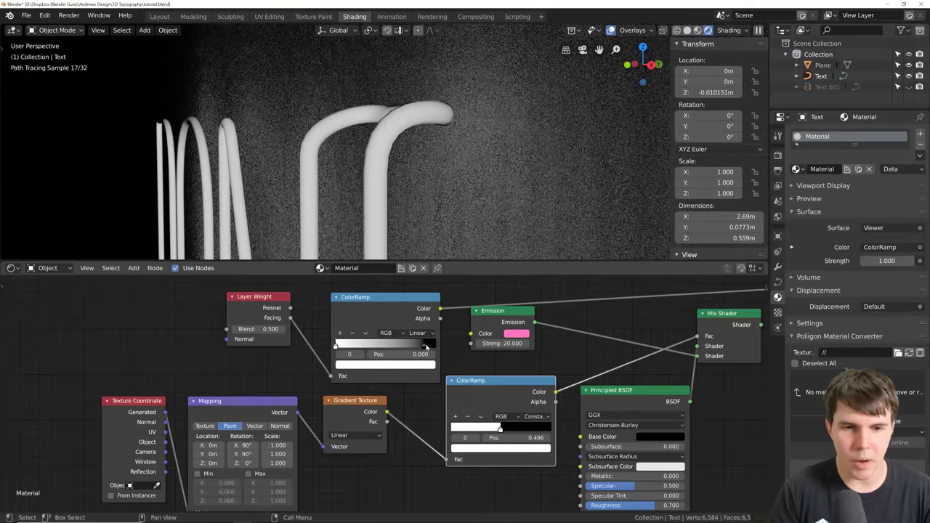
left_click_drag(424, 347, 436, 347)
left_click(378, 306)
left_click_drag(378, 305, 367, 298)
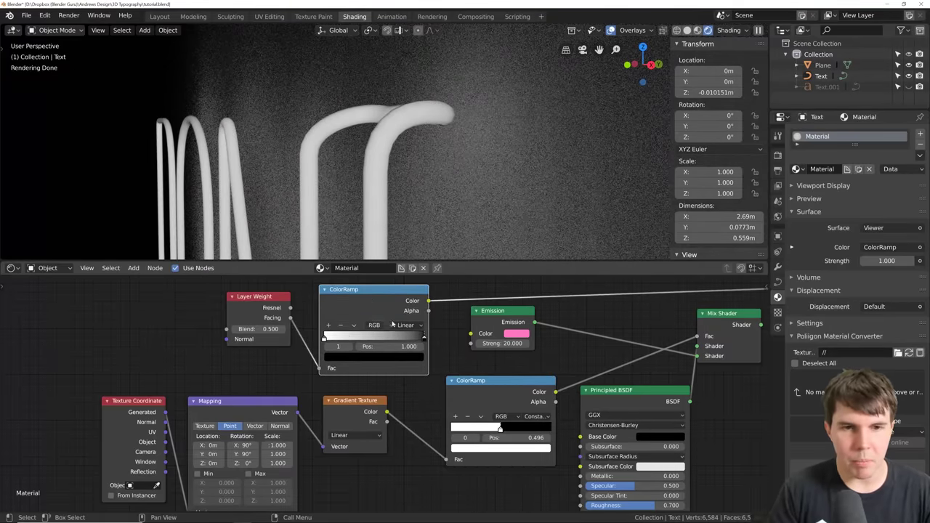
Copy the Emission node's pink onto the ramp's stop at 0.000 and feed the ramp into the Emission color, previewing the glow
left_click(325, 338)
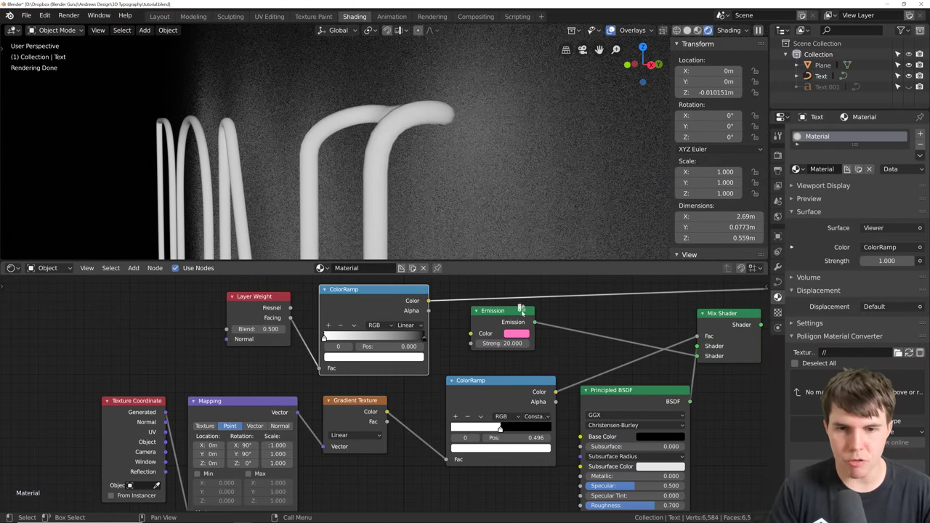
left_click_drag(465, 326, 393, 357)
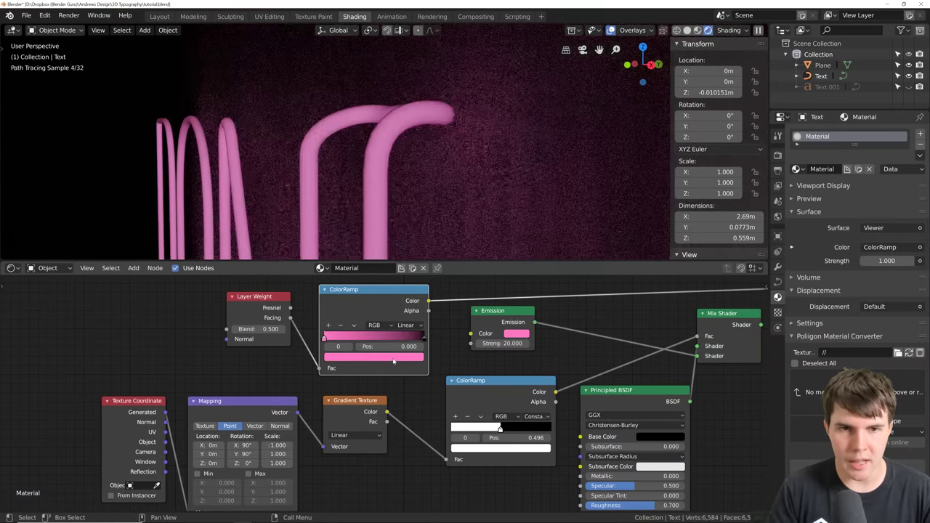
left_click_drag(431, 304, 429, 305)
left_click_drag(471, 334, 473, 335)
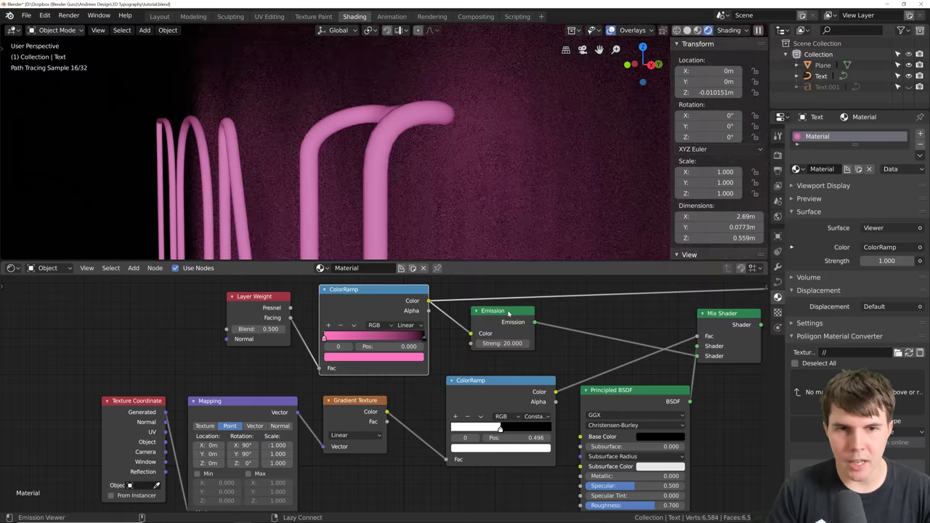
left_click(508, 311, "ctrl+shift")
mouse_move(392, 152)
middle_mouse_down()
mouse_move(387, 117)
mouse_move(379, 131)
middle_mouse_up()
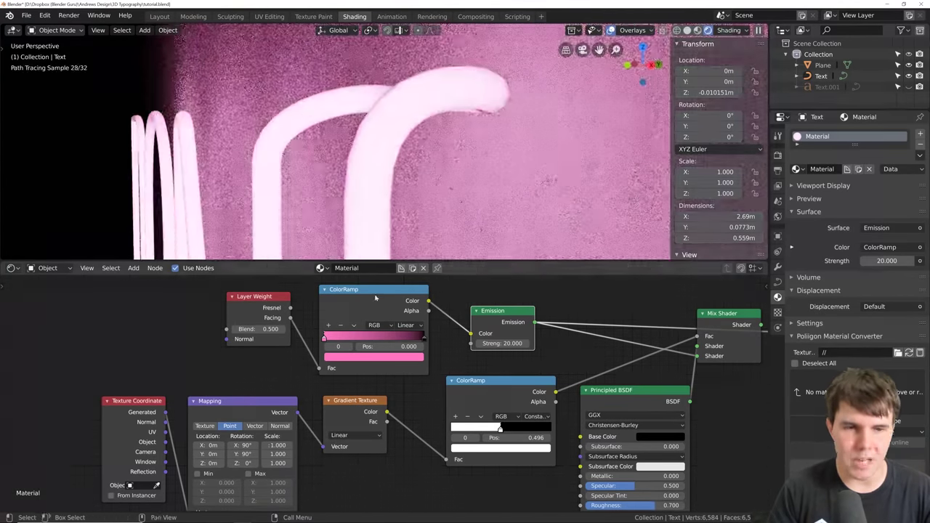
Color the upper ColorRamp's end stop at 1.000 a dark crimson pink
scroll(432, 338, "up", 1)
left_click(430, 334)
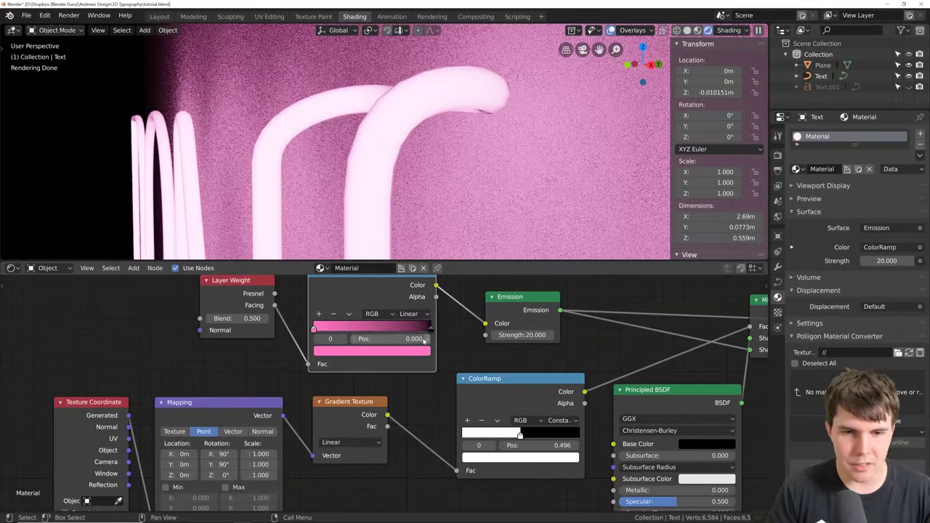
left_click(430, 330)
left_click(410, 351)
left_click(412, 351)
left_click_drag(405, 272, 406, 251)
left_click_drag(364, 240, 405, 197)
left_click(377, 270)
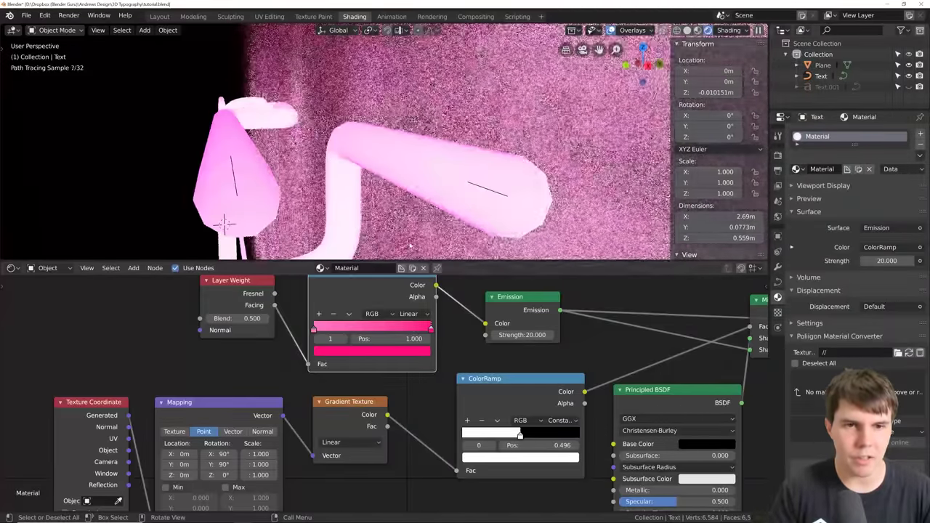
left_click(425, 351)
left_click_drag(385, 325, 342, 325, "ctrl")
Examine the tubes' edge color up close and the whole DONUTS sign from several distances and angles
mouse_move(291, 125)
middle_mouse_down()
mouse_move(340, 120)
mouse_move(305, 145)
mouse_move(328, 125)
mouse_move(308, 127)
middle_mouse_up()
scroll(328, 125, "up", 5)
scroll(409, 350, "down", 2)
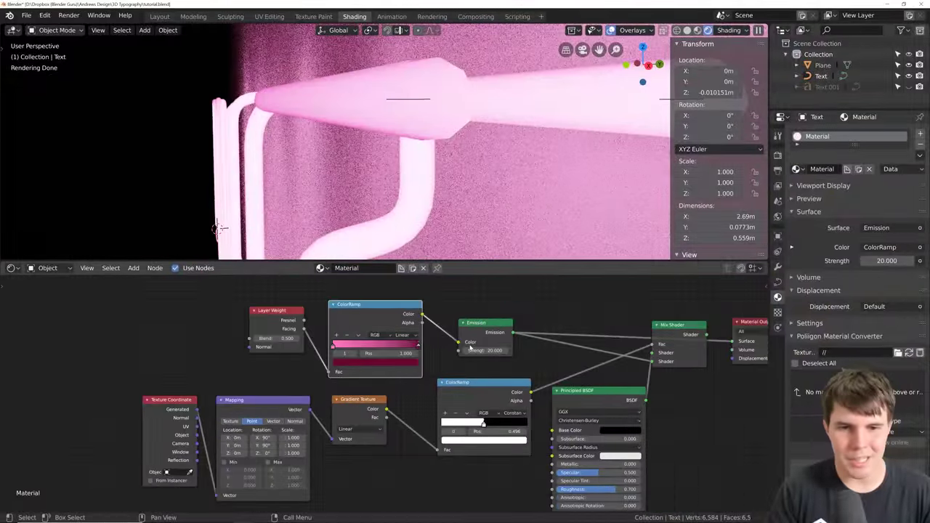
scroll(438, 196, "down", 6)
scroll(433, 194, "up", 5)
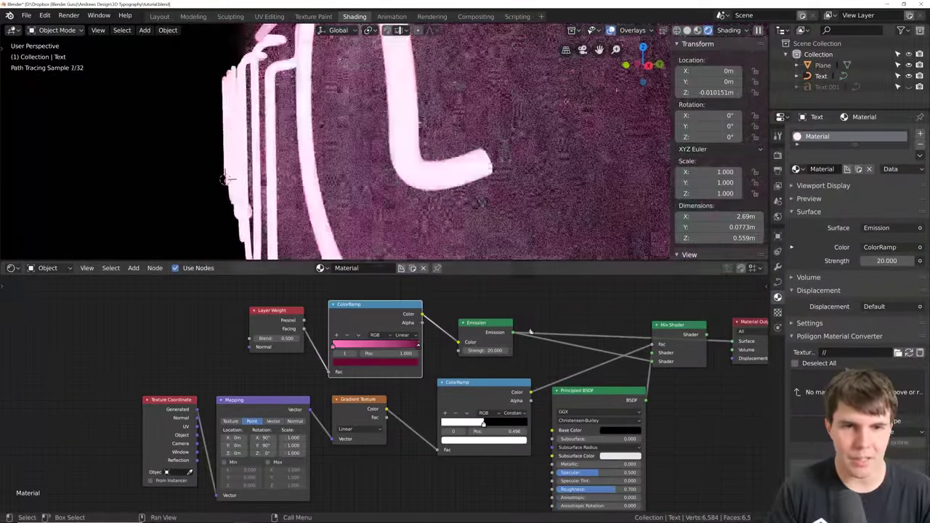
scroll(357, 135, "down", 3)
middle_click_drag(357, 135, 399, 170, "shift")
left_click_drag(480, 351, 508, 351, "ctrl")
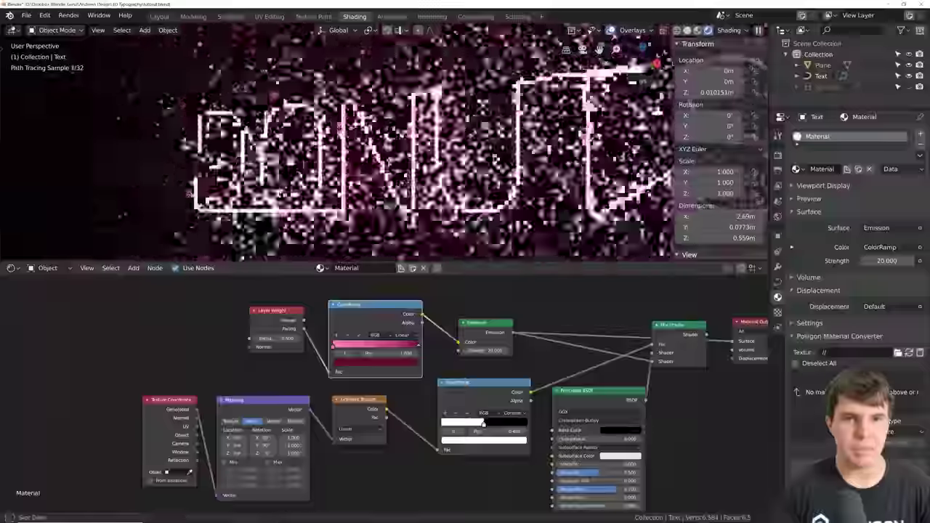
scroll(440, 125, "up", 2)
middle_click_drag(454, 128, 406, 114)
scroll(406, 114, "down", 1)
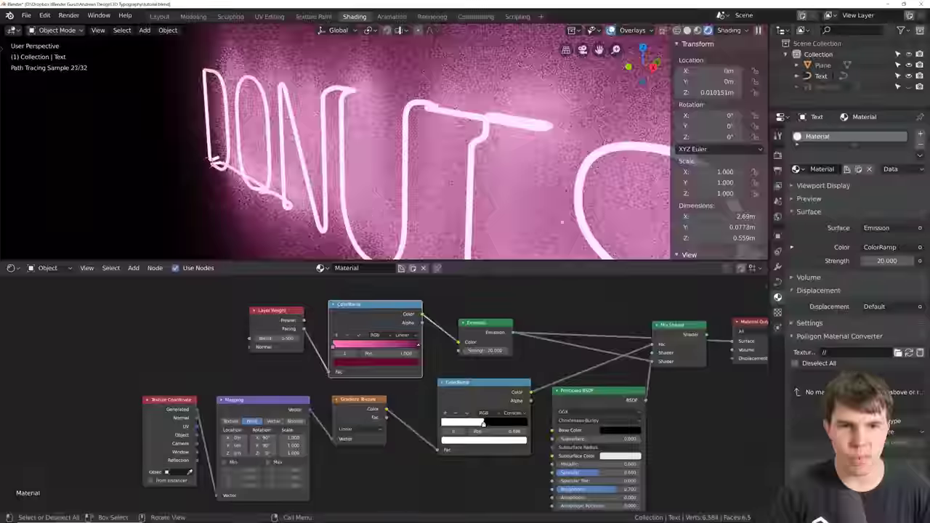
scroll(405, 247, "down", 4)
Route the Mix Shader back into the Material Output and inspect the glowing and black tube sections up close
left_click(670, 338, "ctrl+shift")
scroll(385, 141, "up", 5)
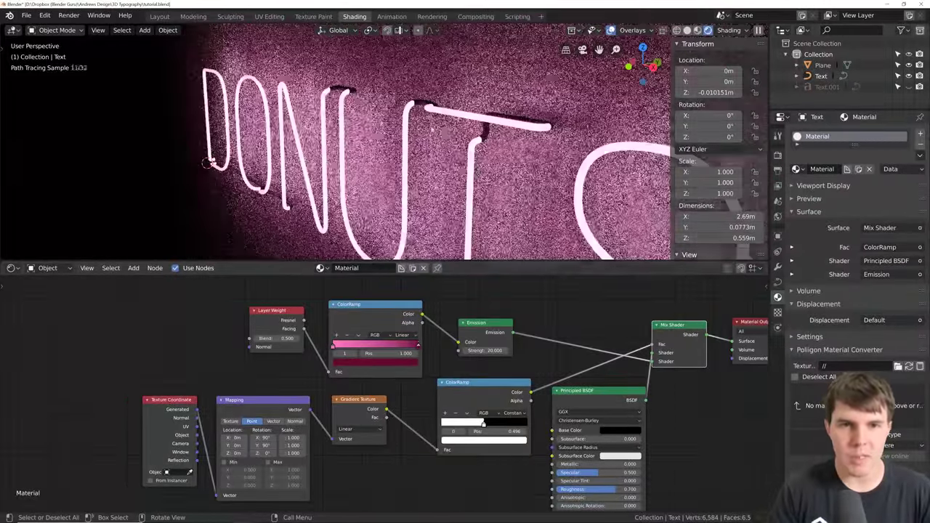
middle_click_drag(385, 142, 363, 144)
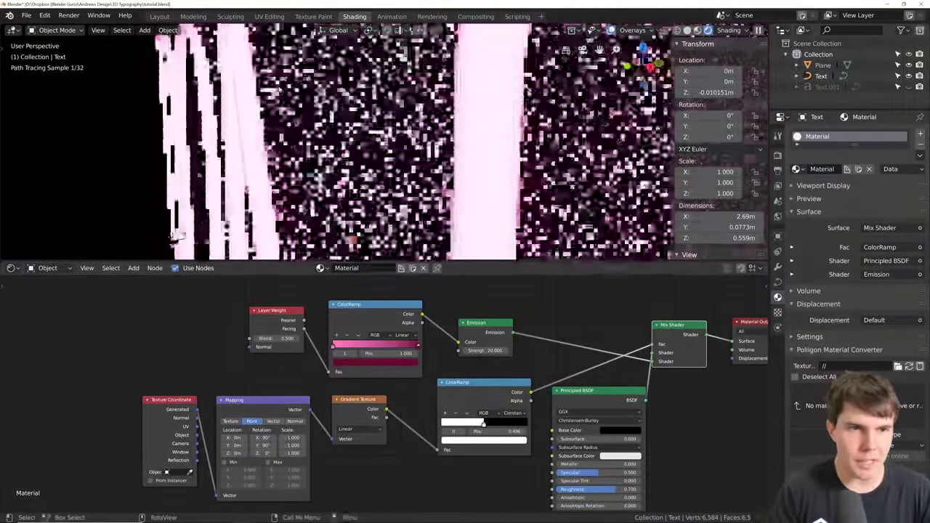
Move the Material Output and Mix Shader nodes apart to make room between them
scroll(442, 380, "down", 2)
middle_click_drag(442, 380, 366, 389)
left_click_drag(476, 331, 634, 325)
left_click_drag(409, 331, 449, 329)
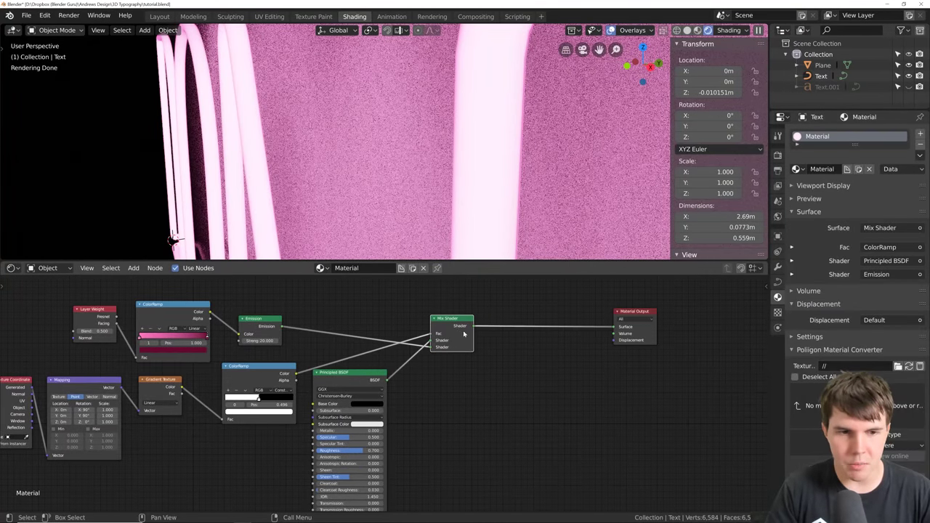
Move the Emission node up, clear of the link between the upper ColorRamp and the Mix Shader
middle_click_drag(524, 350, 480, 353)
scroll(479, 353, "up", 1)
scroll(392, 376, "up", 2)
middle_click_drag(313, 381, 411, 366)
scroll(410, 366, "down", 1)
scroll(274, 316, "up", 1)
middle_click_drag(274, 315, 431, 369)
left_click_drag(407, 339, 411, 299)
scroll(475, 446, "down", 1)
scroll(475, 446, "down", 1)
Move the lower texture chain, its ColorRamp and the Principled BSDF straight down, away from the emission nodes
middle_click_drag(439, 417, 449, 380)
key("alt+a")
key("b")
left_click_drag(133, 375, 537, 487)
key("g")
key("y")
left_click(574, 504)
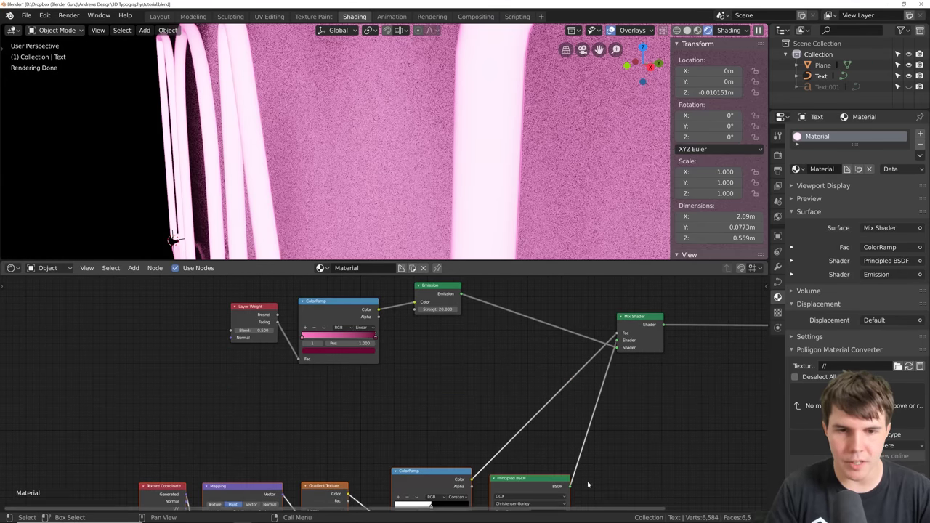
Place the Emission node directly beside the upper pink ColorRamp, leaving free space before the Mix Shader
scroll(469, 80, "down", 3)
middle_click_drag(458, 322, 424, 352)
scroll(422, 344, "up", 2)
mouse_move(405, 306)
left_mouse_down()
mouse_move(402, 314)
mouse_move(411, 305)
left_mouse_up()
key("alt+Tab")
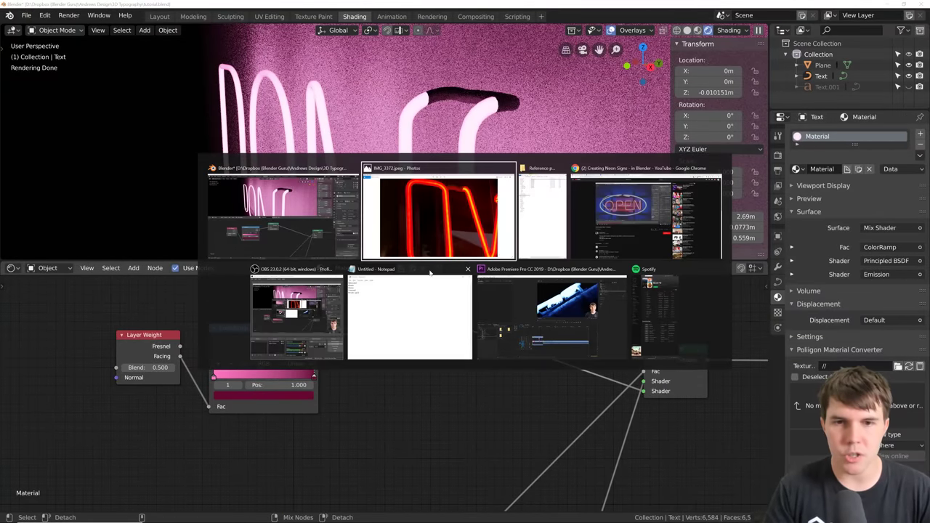
left_click(227, 216)
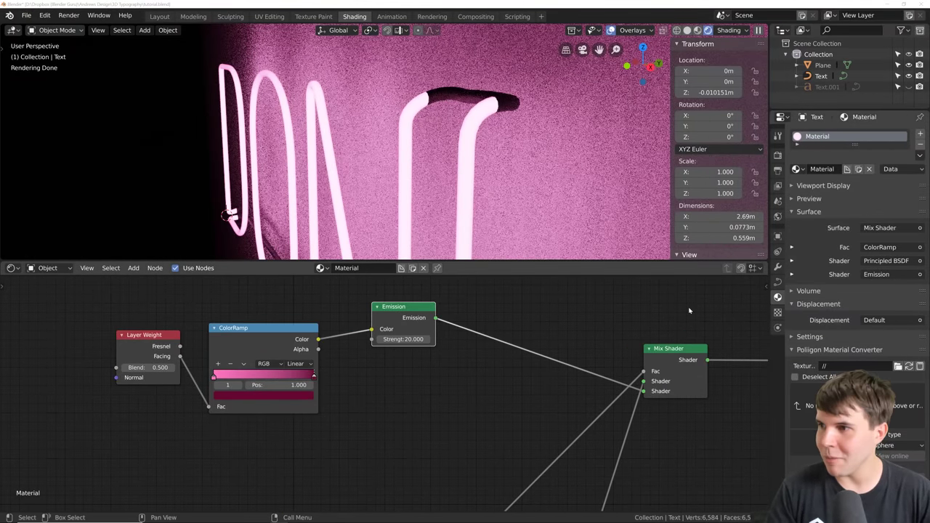
scroll(436, 375, "up", 3)
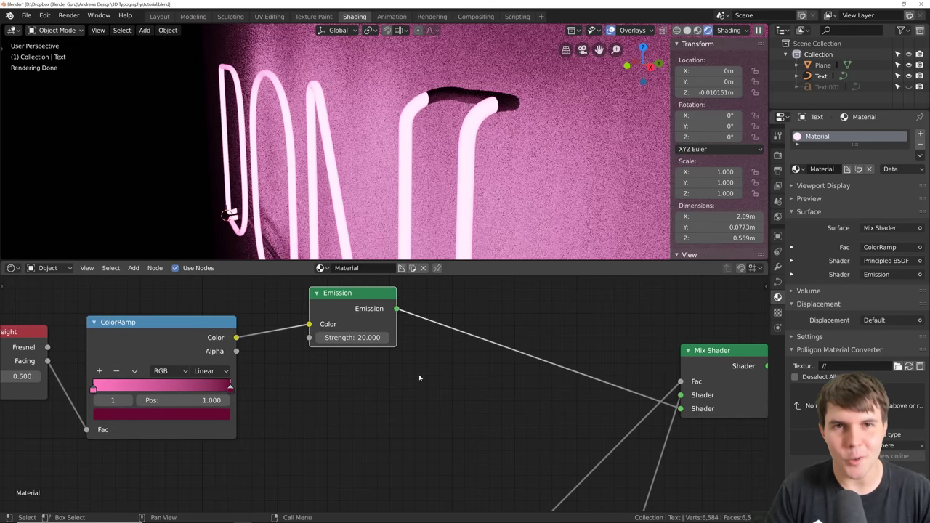
scroll(419, 378, "up", 2)
left_click_drag(360, 299, 320, 338)
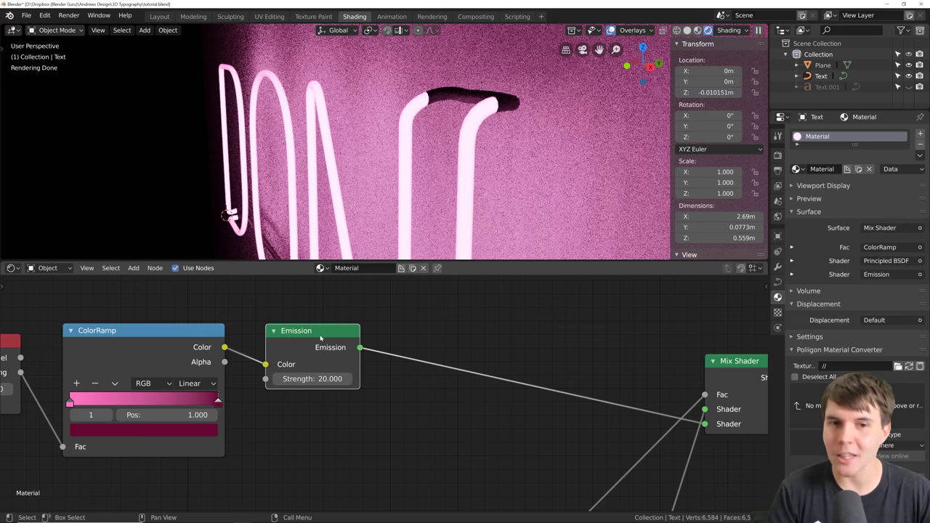
Insert an Add Shader node into the link between the Emission and Mix Shader nodes
scroll(407, 381, "up", 2)
middle_click_drag(415, 394, 434, 342)
scroll(426, 342, "down", 2)
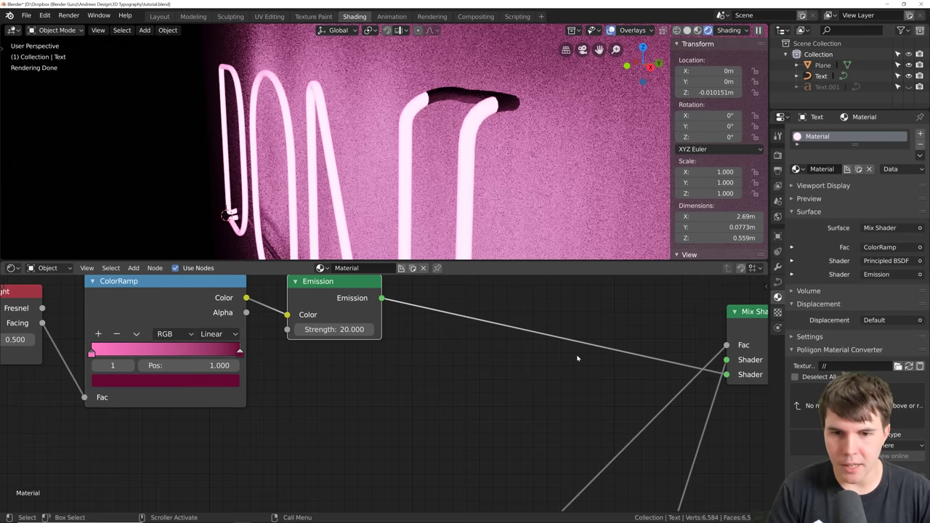
key("Home")
key("shift+a")
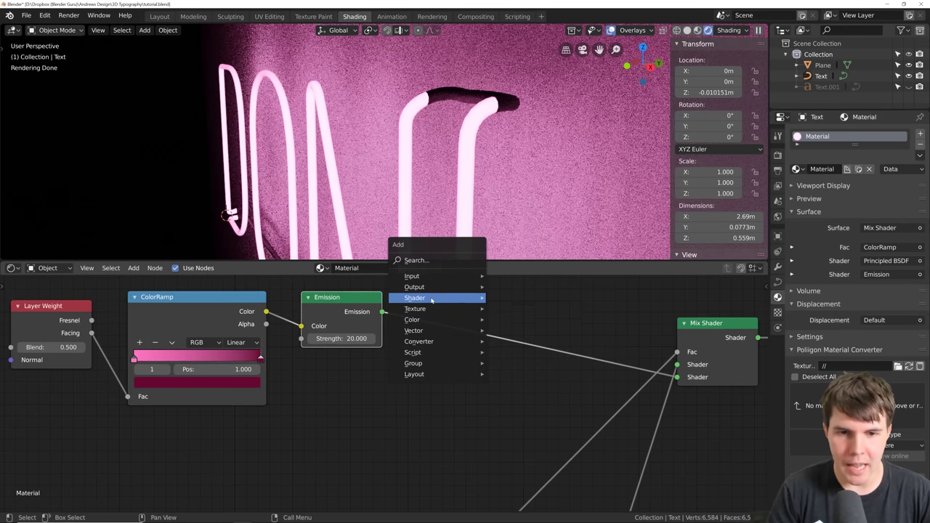
mouse_move(432, 300)
left_click(538, 72)
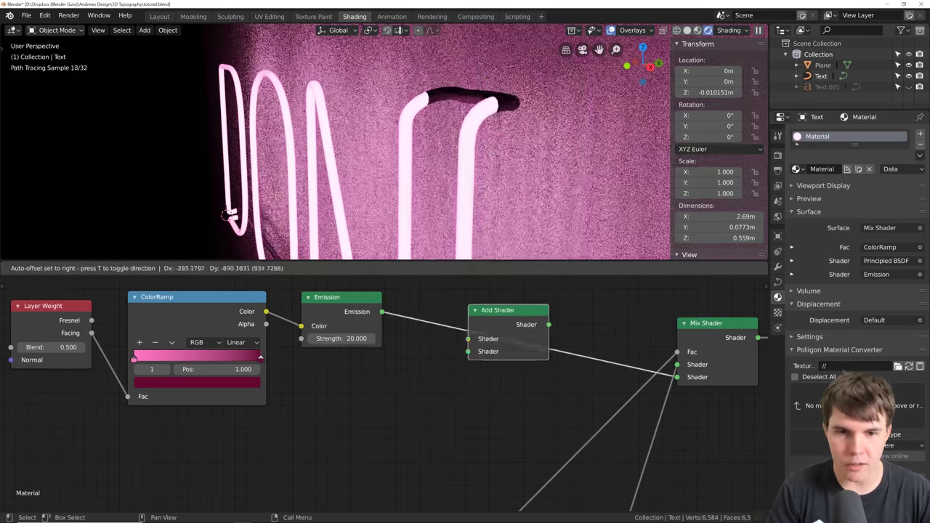
left_click(473, 366)
scroll(471, 367, "up", 1)
middle_click_drag(443, 390, 438, 376)
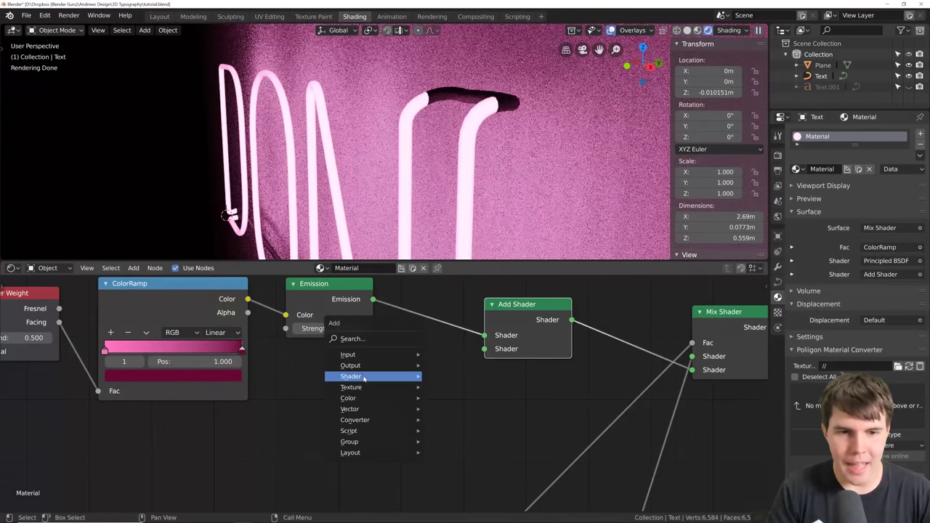
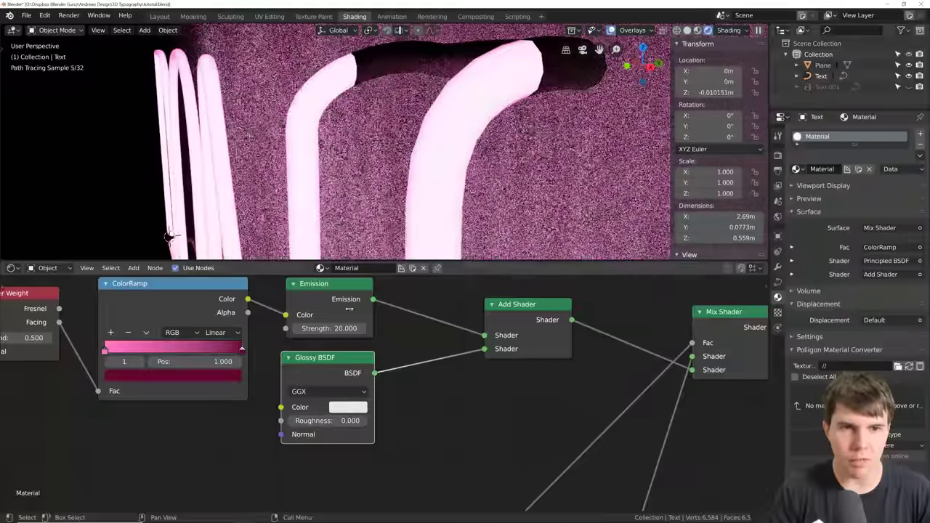
Examine the glossy look of the glowing tubes and their junctions with the black sections up close
mouse_move(446, 160)
middle_mouse_down()
mouse_move(502, 73)
mouse_move(419, 138)
middle_mouse_up()
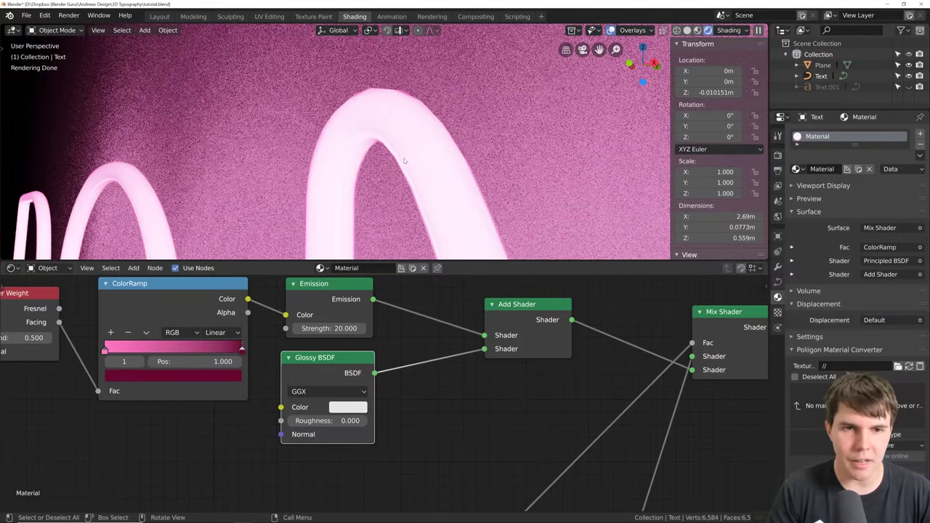
scroll(403, 179, "down", 4)
middle_click_drag(402, 179, 339, 167, "shift")
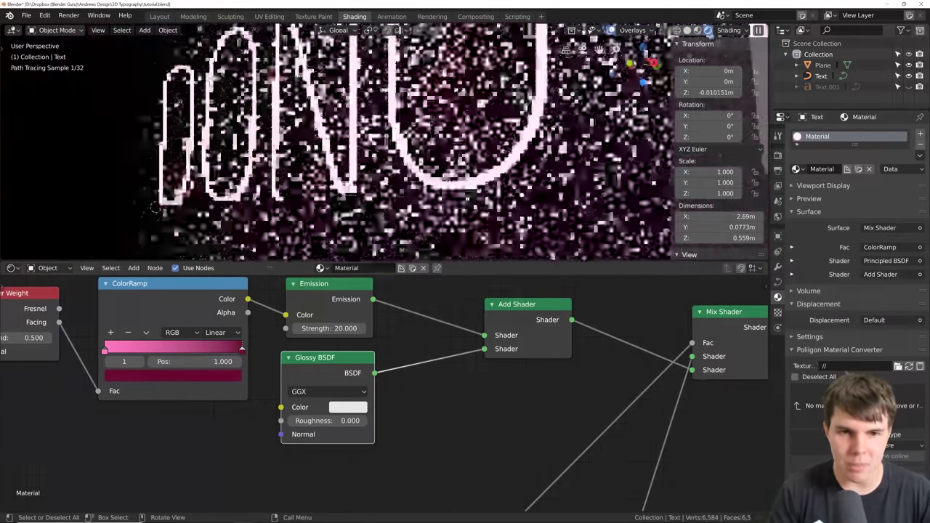
scroll(339, 167, "up", 2)
mouse_move(339, 167)
middle_mouse_down("shift")
mouse_move(413, 187)
mouse_move(359, 204)
middle_mouse_up("shift")
scroll(413, 187, "up", 2)
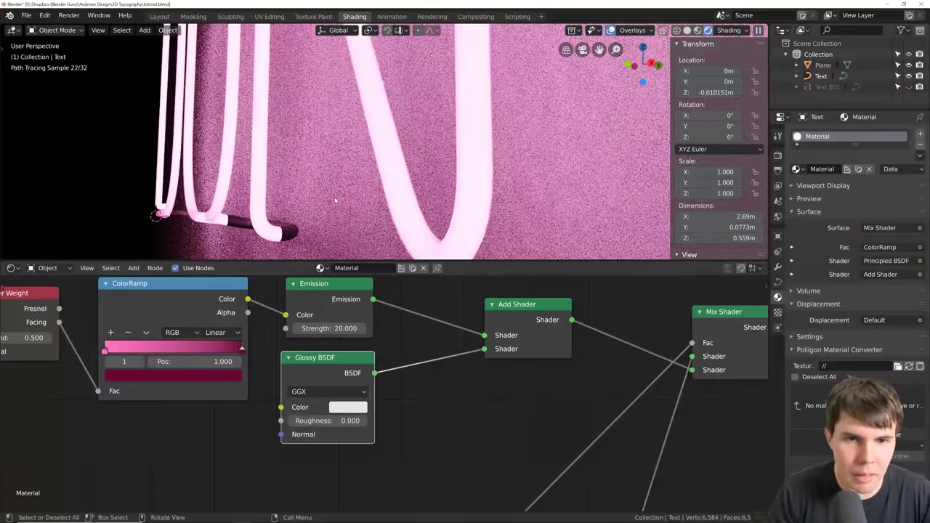
mouse_move(284, 208)
middle_mouse_down()
mouse_move(323, 202)
mouse_move(280, 207)
middle_mouse_up()
scroll(323, 202, "up", 2)
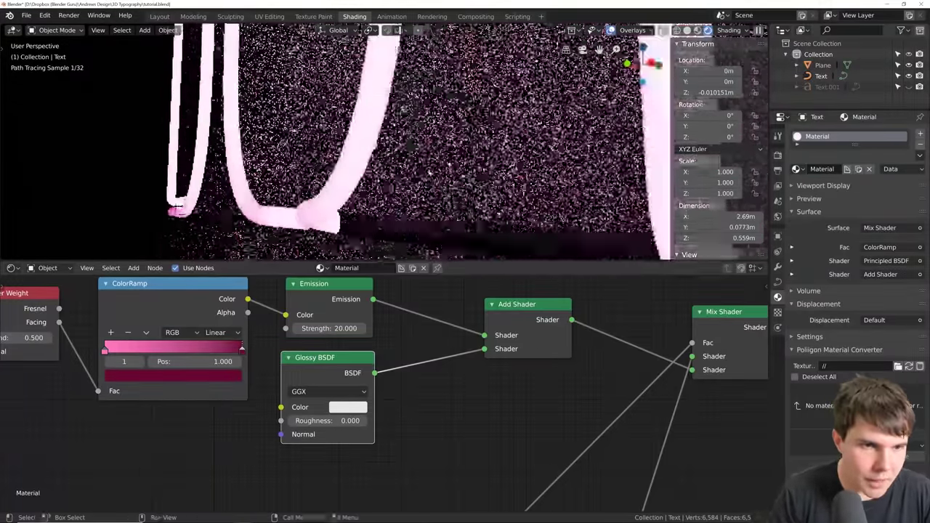
scroll(280, 207, "up", 1)
mouse_move(356, 215)
middle_mouse_down("shift")
mouse_move(462, 166)
mouse_move(492, 165)
middle_mouse_up("shift")
scroll(463, 167, "up", 2)
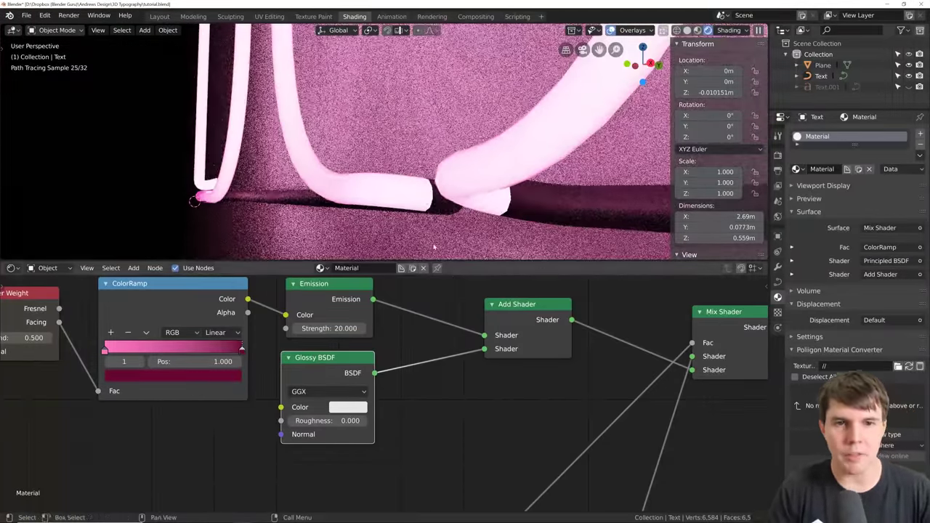
View the whole DONUTS sign from farther away to judge the added gloss
scroll(434, 247, "down", 2)
scroll(436, 247, "down", 1)
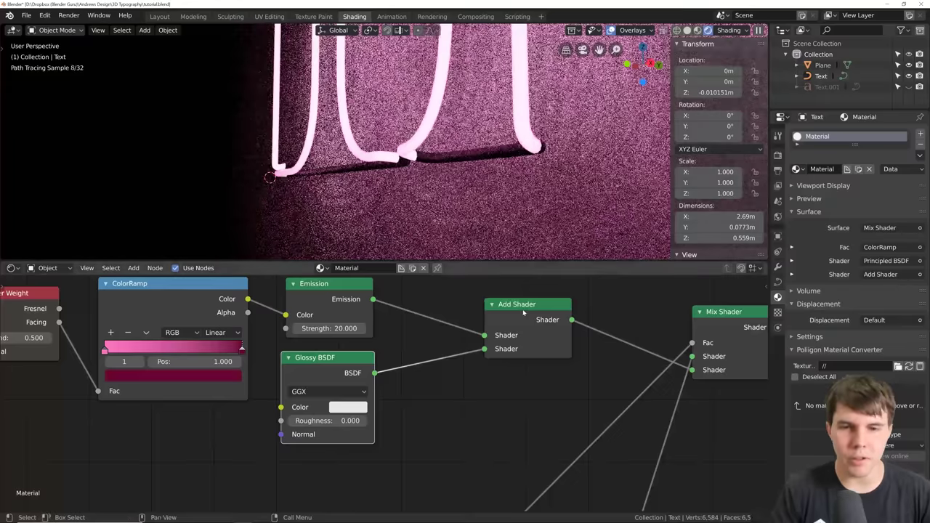
scroll(523, 312, "down", 1)
scroll(467, 160, "down", 2)
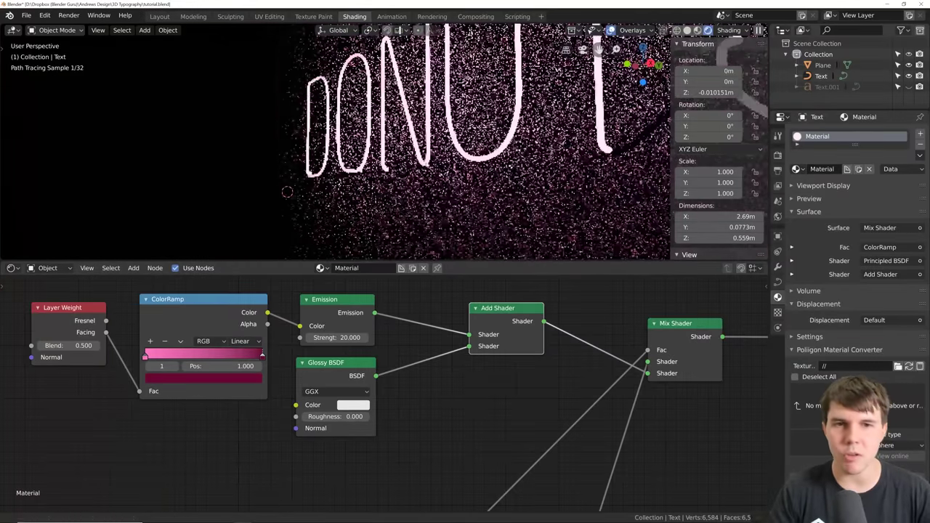
middle_click_drag(503, 122, 478, 136, "shift")
scroll(479, 135, "down", 2)
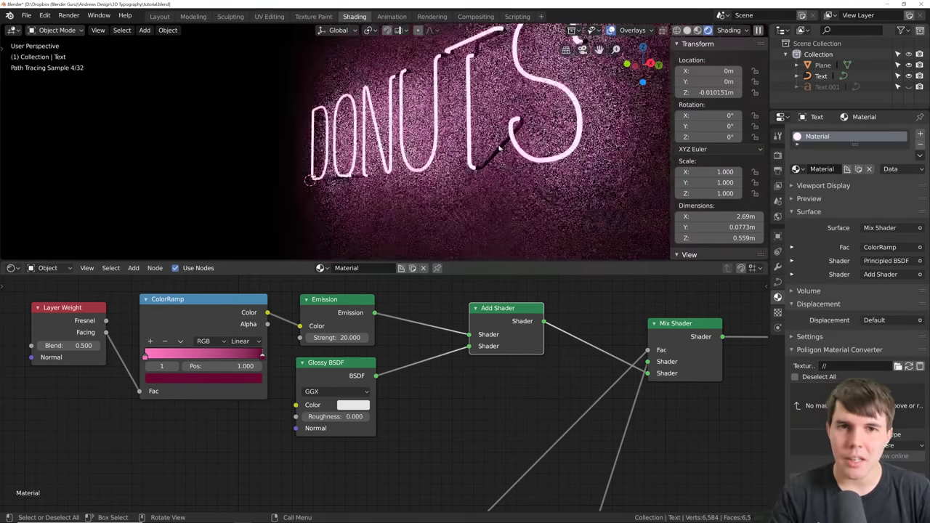
middle_click_drag(511, 171, 471, 177, "shift")
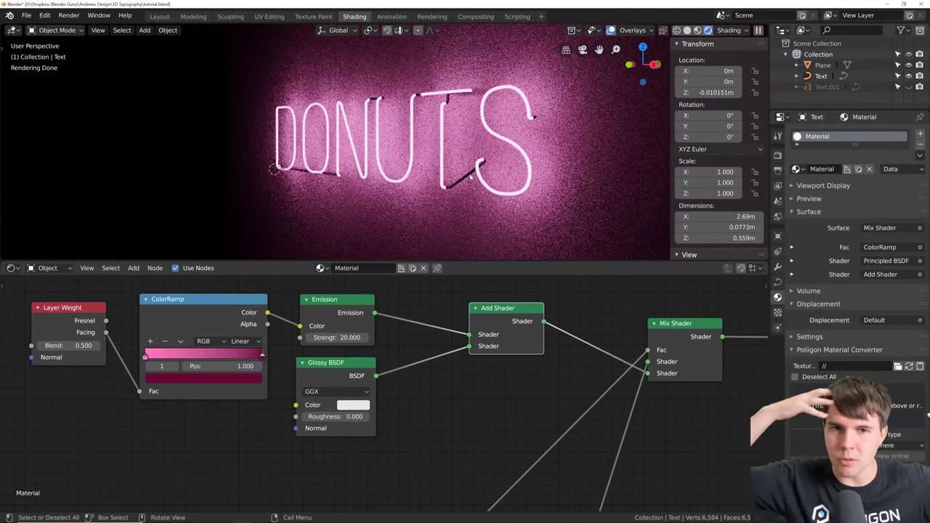
Align the Glossy BSDF closely beneath the Emission node and nudge the Add Shader into line with them
left_click_drag(355, 307, 354, 305)
left_click_drag(341, 363, 335, 355)
scroll(473, 108, "up", 5)
scroll(474, 108, "up", 8)
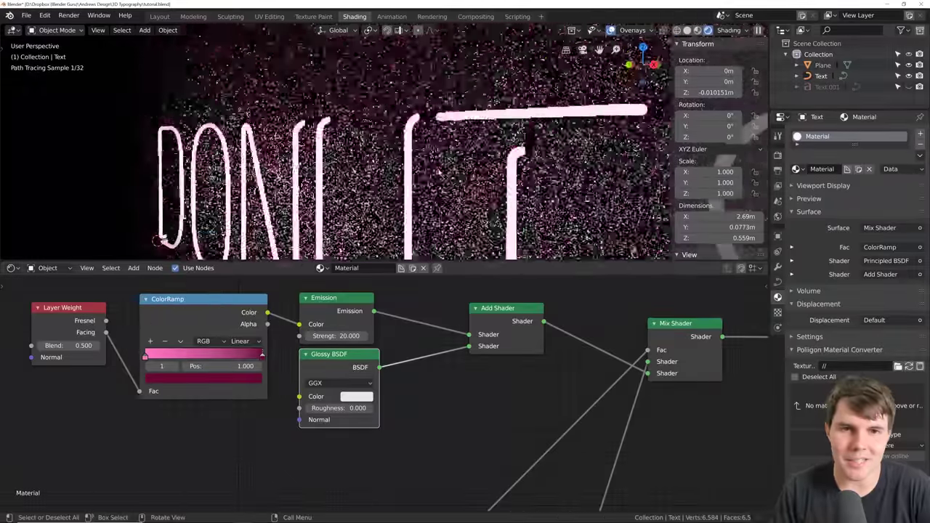
scroll(440, 170, "down", 3)
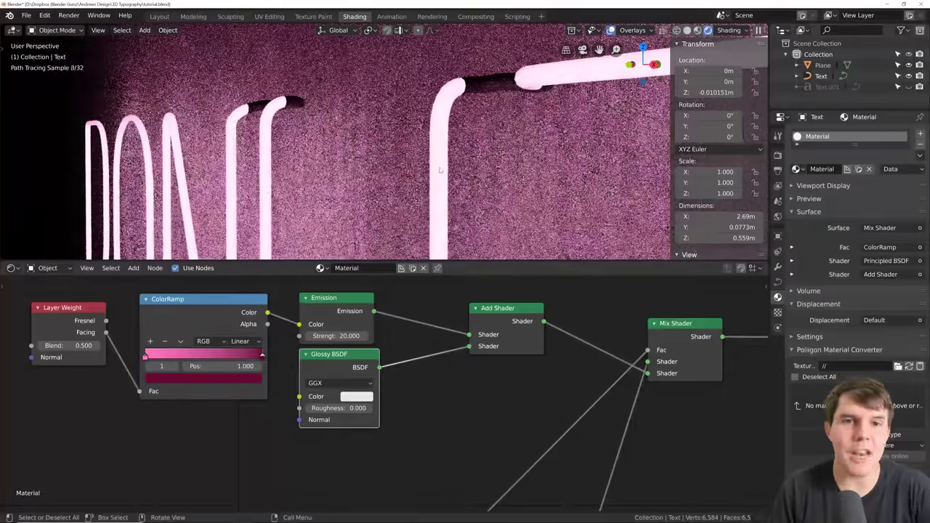
mouse_move(512, 323)
left_mouse_down()
mouse_move(520, 309)
mouse_move(517, 322)
left_mouse_up()
scroll(499, 365, "down", 3)
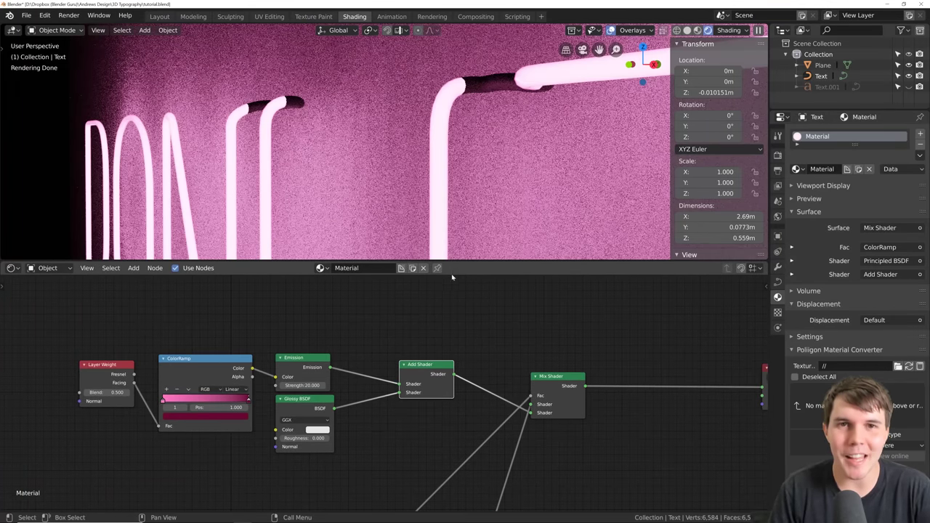
scroll(456, 295, "down", 1)
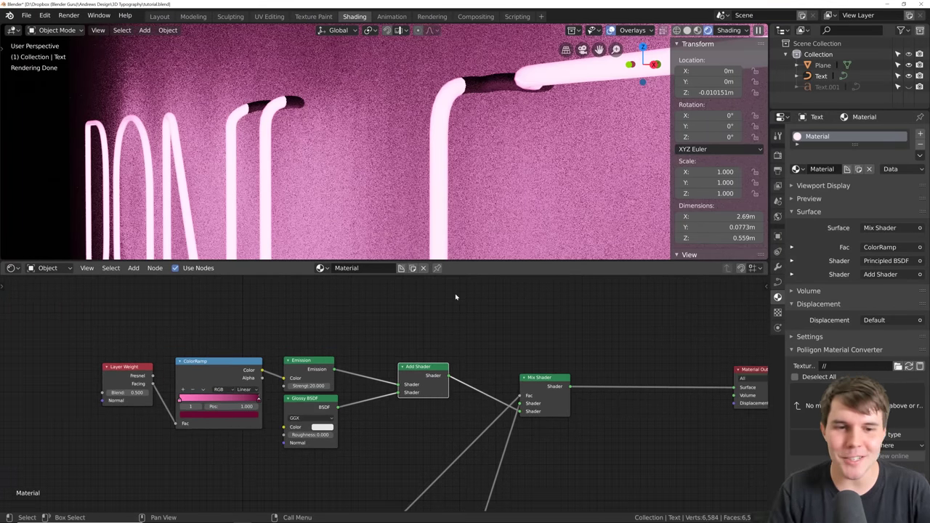
scroll(456, 297, "up", 2)
Select the wall plane behind the DONUTS sign
middle_click_drag(451, 118, 464, 136)
middle_click_drag(288, 138, 511, 135)
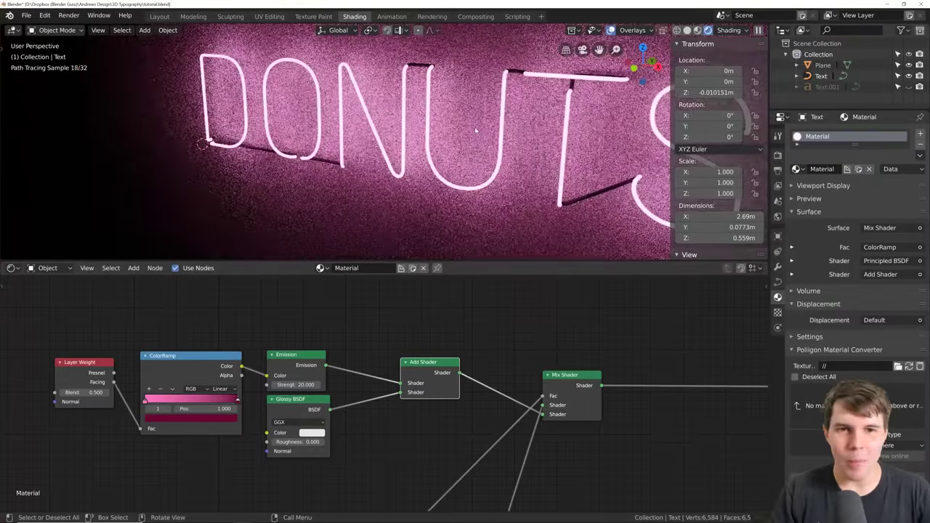
left_click(475, 129)
scroll(476, 130, "down", 1)
middle_click_drag(476, 131, 447, 149, "shift")
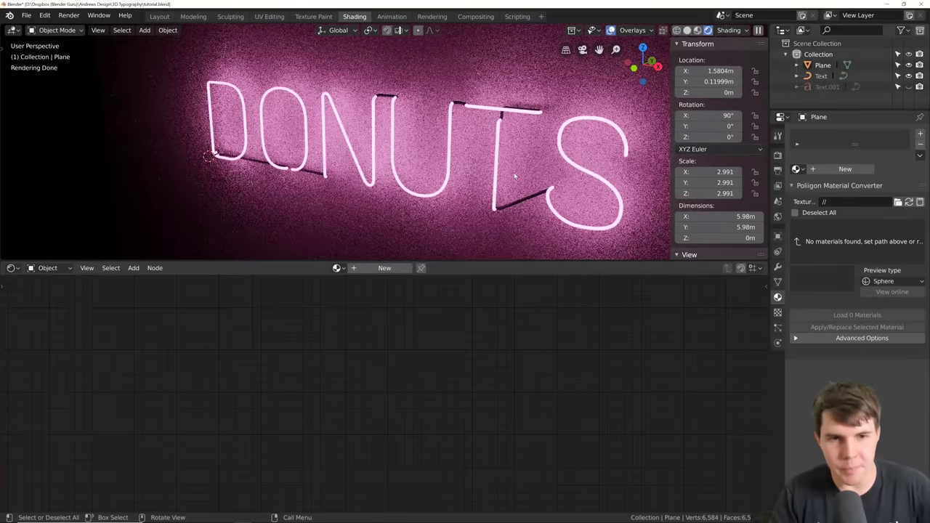
Inspect the glow on the wall behind the letters from several angles and distances
middle_click_drag(514, 141, 493, 136)
scroll(484, 138, "up", 4)
scroll(416, 139, "down", 1)
scroll(489, 139, "down", 1)
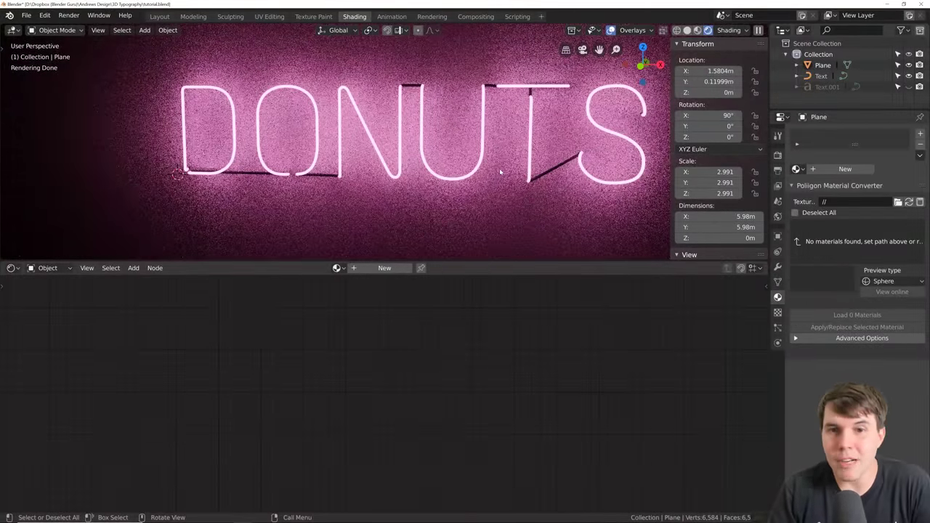
scroll(499, 168, "down", 3)
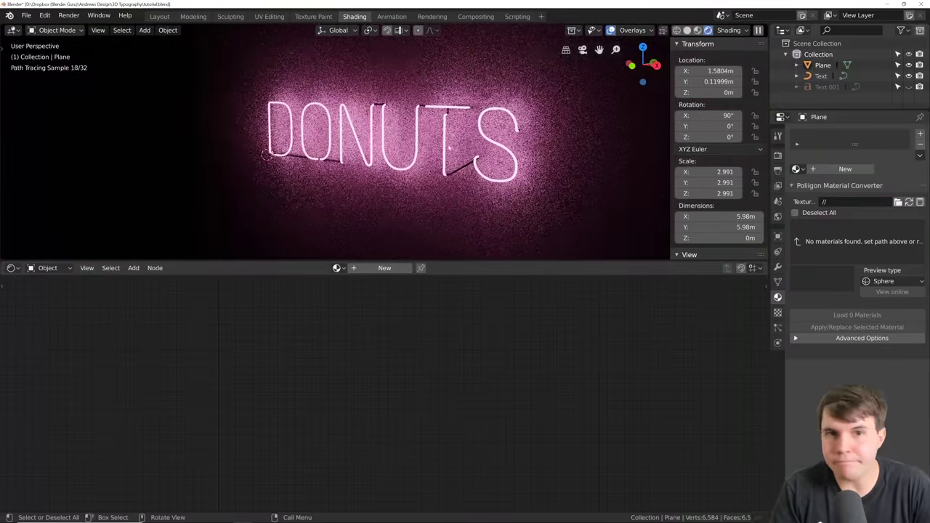
scroll(476, 58, "down", 1)
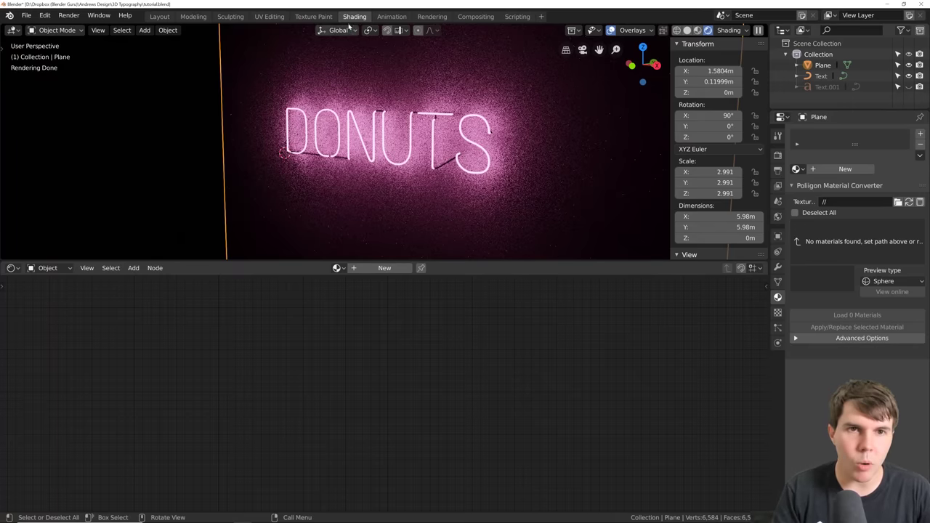
scroll(474, 251, "up", 1)
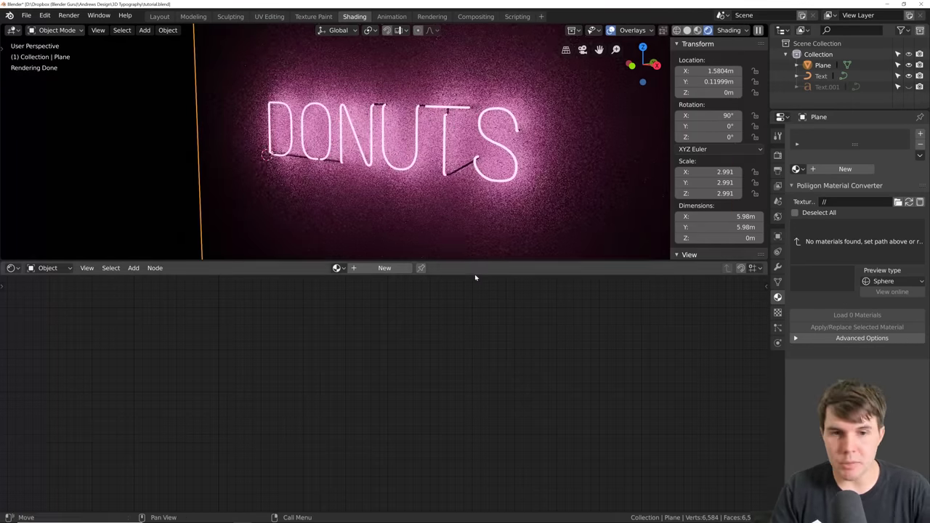
Enlarge the 3D viewport over the node editor, hide its transform sidebar and reframe the sign
left_click_drag(479, 261, 479, 401)
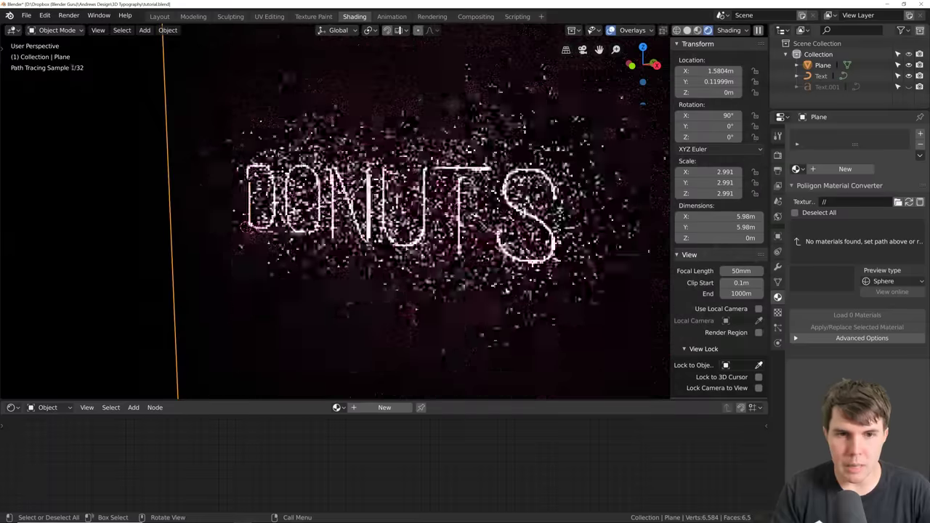
key("n")
middle_click_drag(597, 291, 585, 289, "shift")
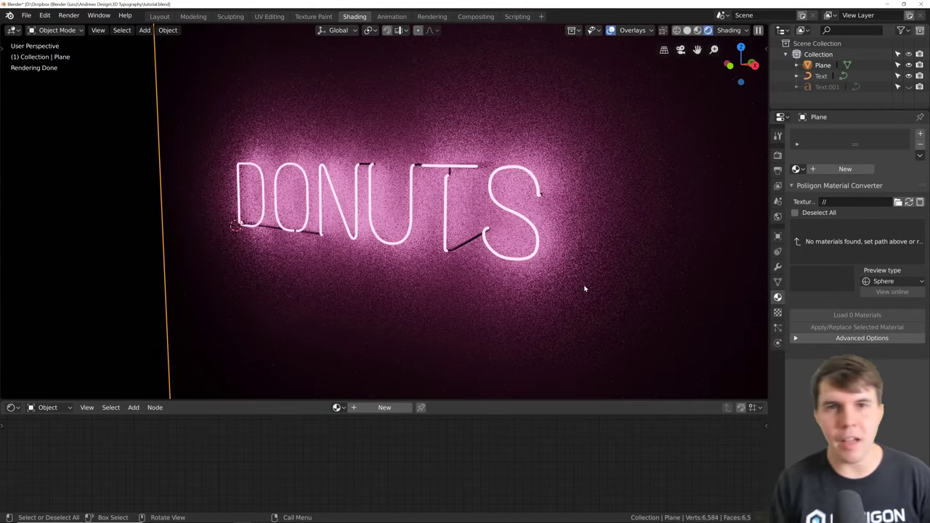
scroll(512, 257, "up", 1)
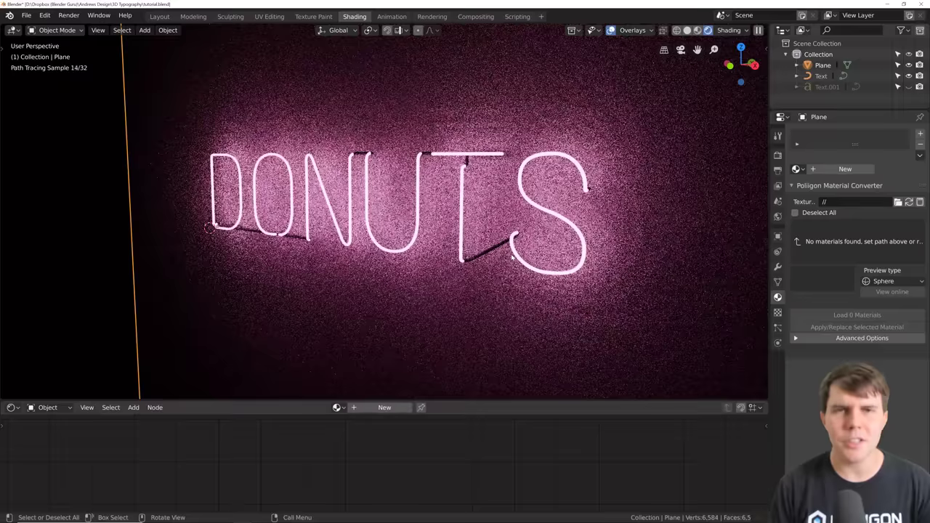
Switch to Chrome and bring up the Poliigon website's home page
key("alt+Tab")
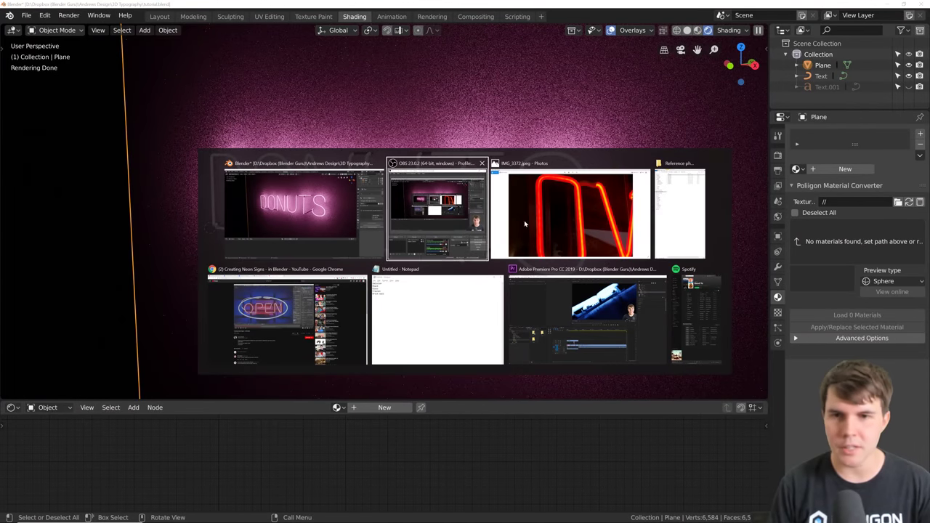
left_click(303, 317)
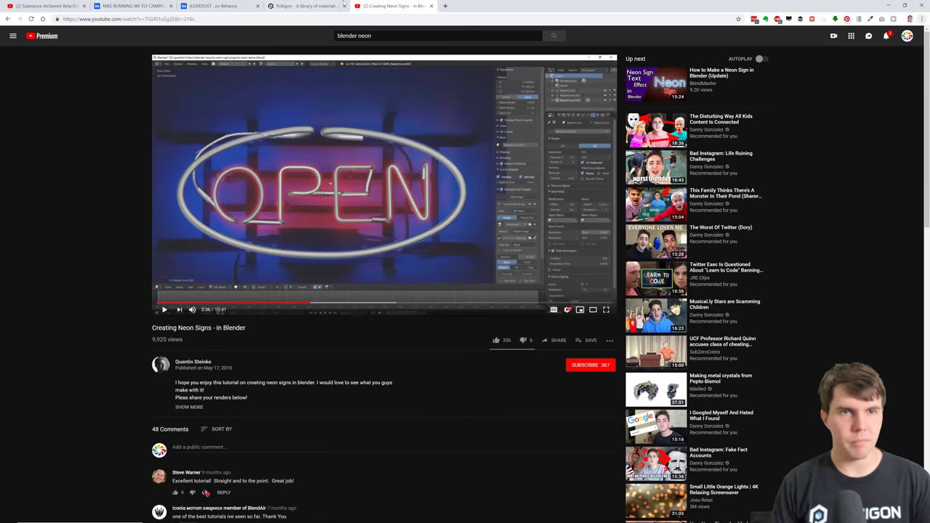
left_click(330, 5)
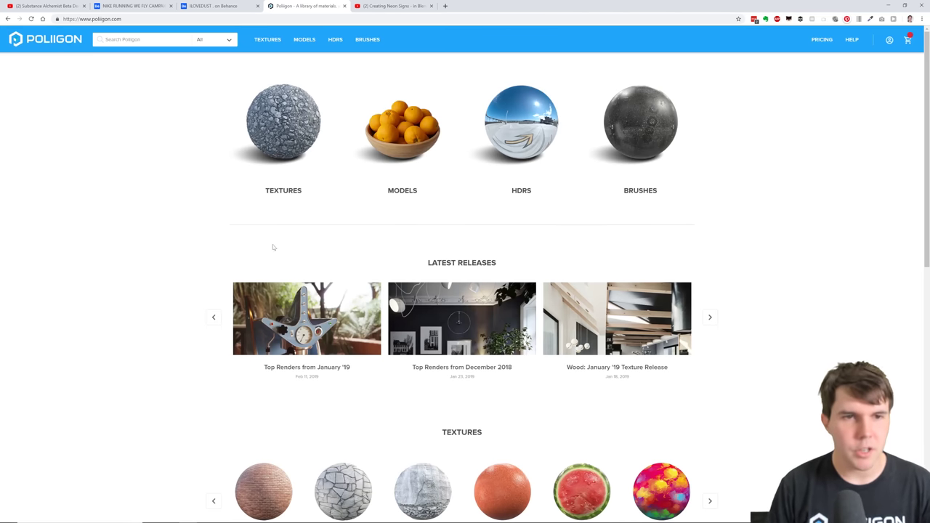
Open Poliigon's Bricks texture category and preview the Bricks 22 material
scroll(291, 231, "down", 5)
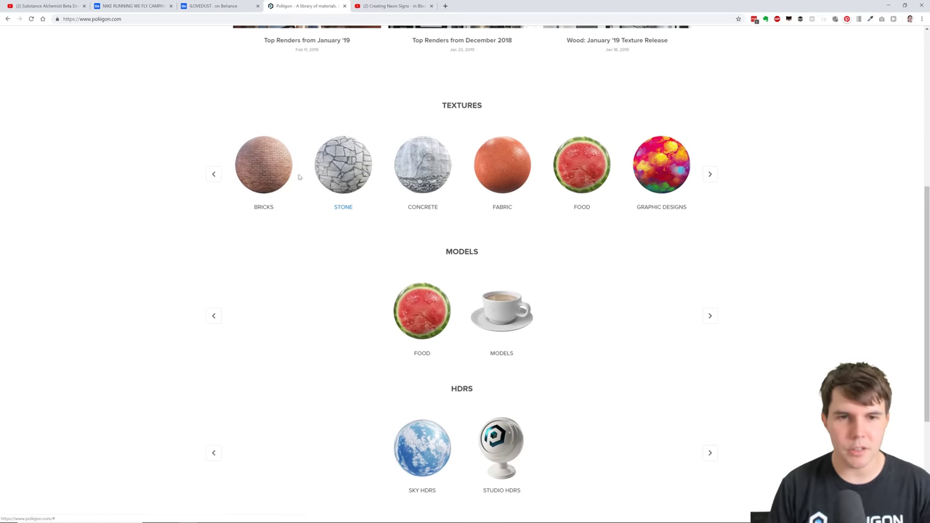
left_click(274, 176)
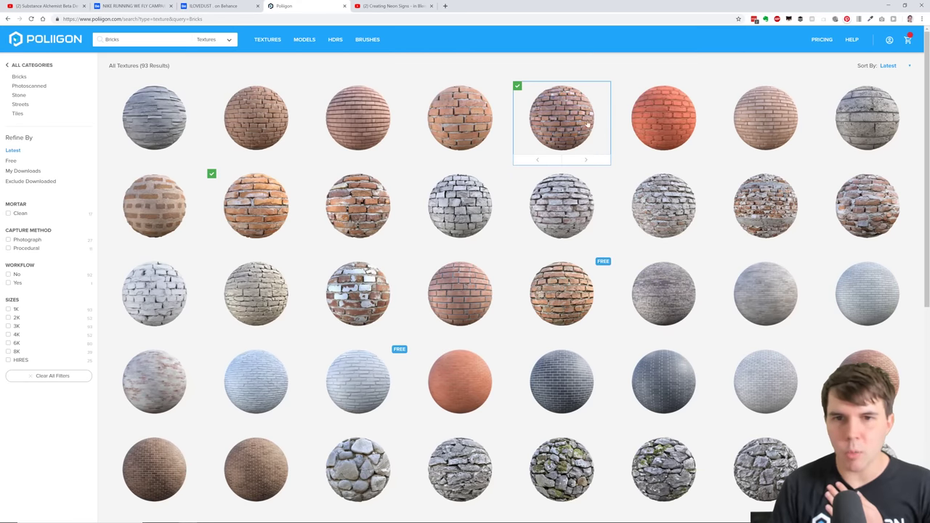
mouse_move(574, 117)
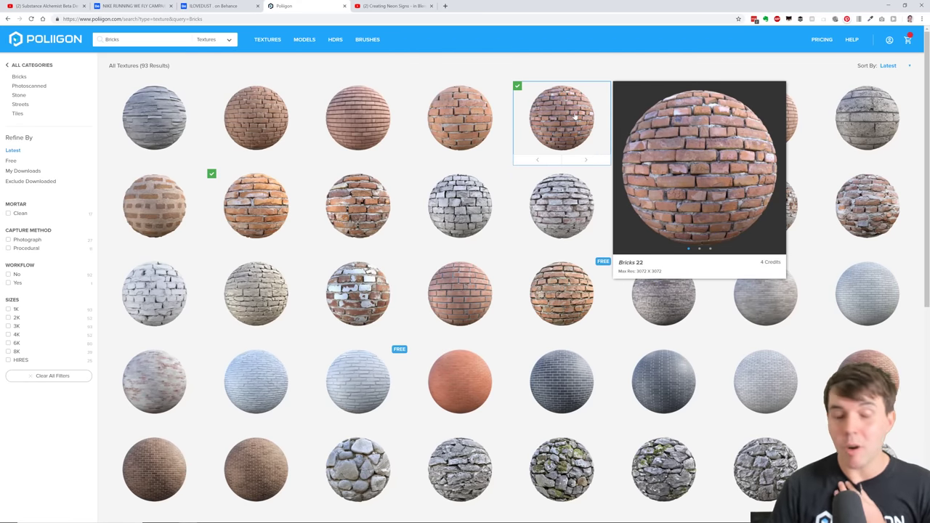
Browse the brick textures and compare candidates for the wall, including the alternate previews of Bricks 22
scroll(566, 260, "down", 2)
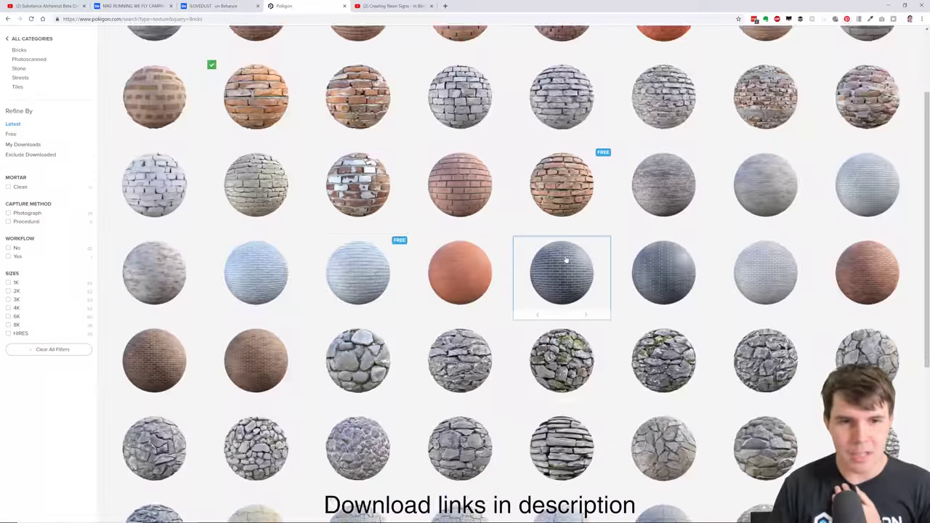
scroll(566, 260, "down", 3)
scroll(508, 291, "up", 6)
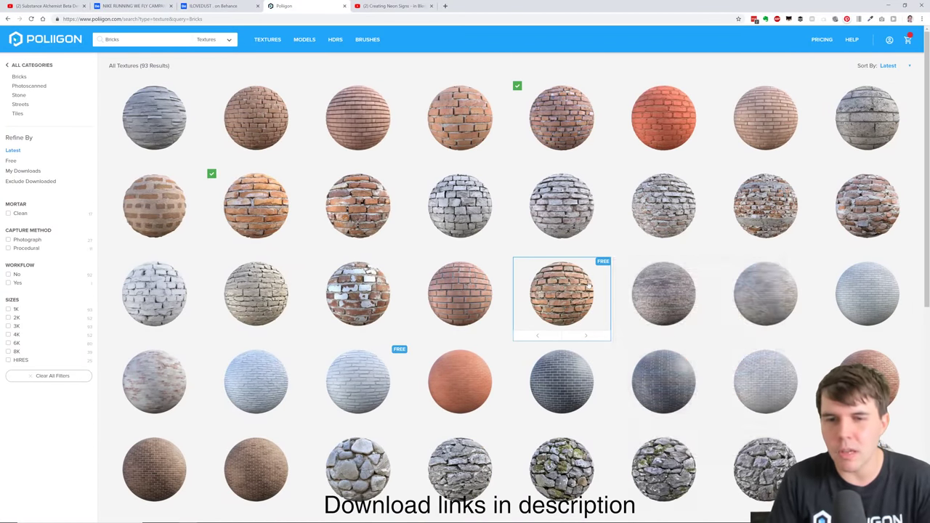
mouse_move(590, 285)
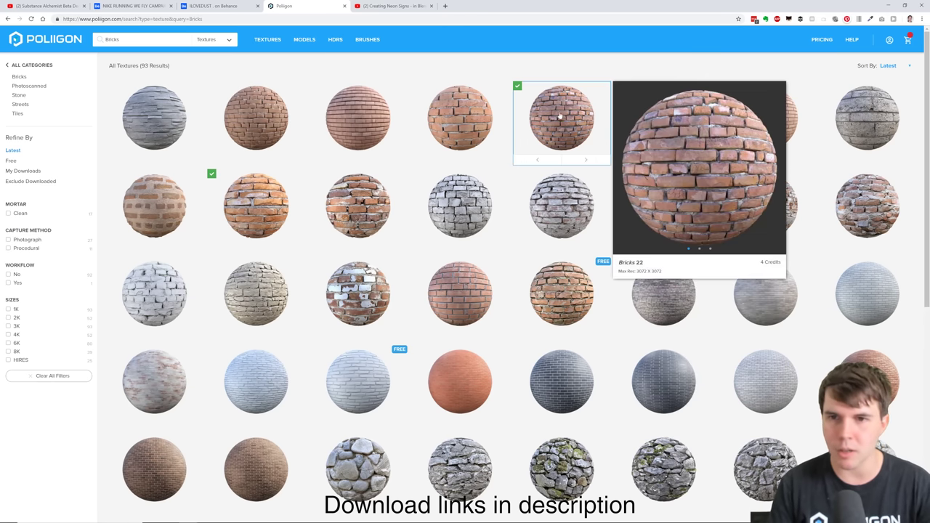
mouse_move(576, 134)
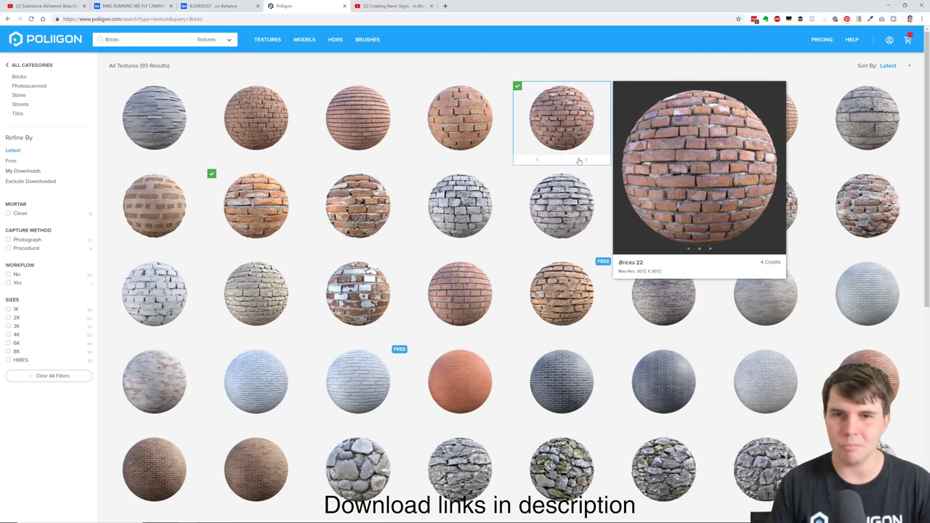
left_click(585, 161)
left_click(585, 161)
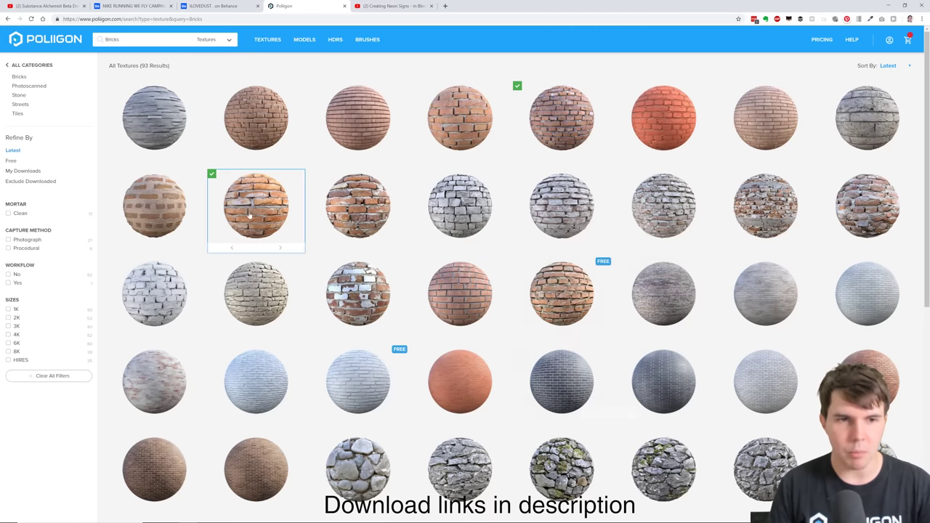
scroll(370, 383, "down", 1)
scroll(370, 383, "down", 1)
scroll(371, 306, "down", 3)
scroll(469, 351, "up", 2)
scroll(469, 351, "up", 3)
Switch to Blender and widen the properties editor that holds the Poliigon Material Converter
key("alt+Tab")
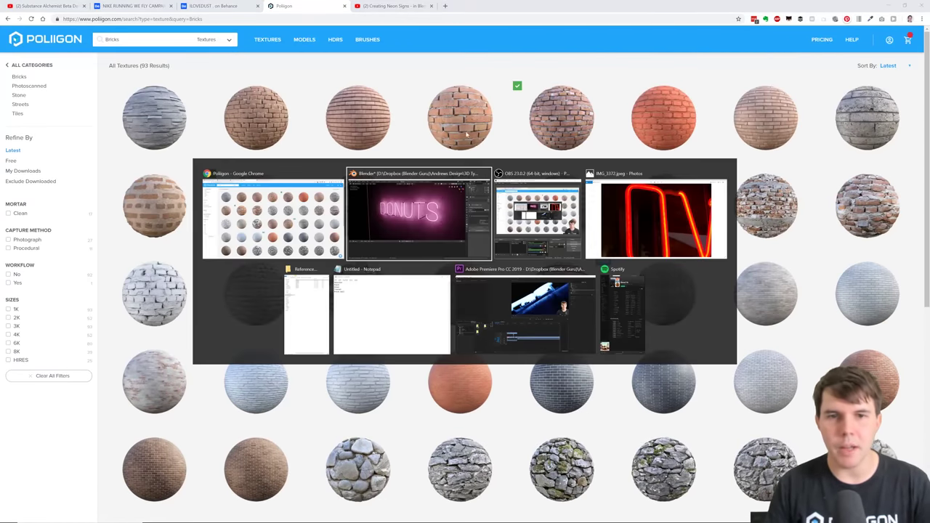
left_click(399, 218)
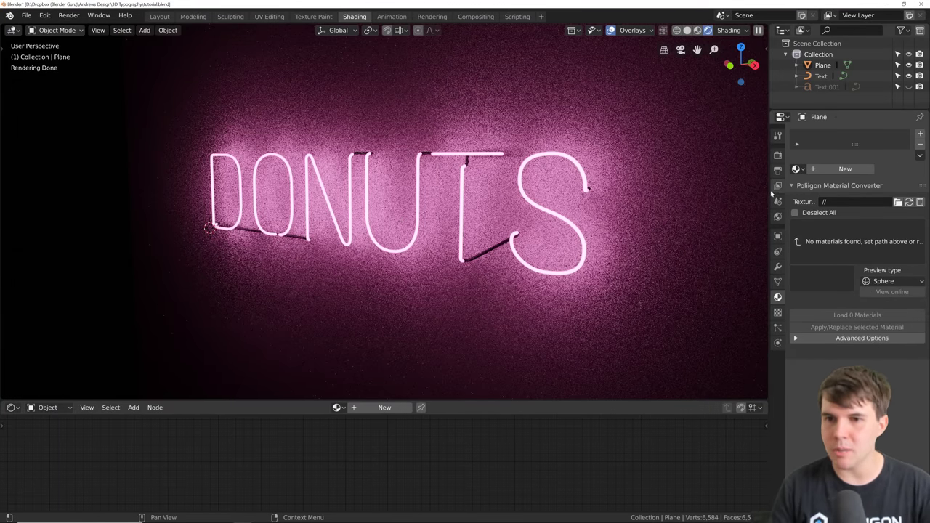
left_click_drag(772, 193, 723, 190)
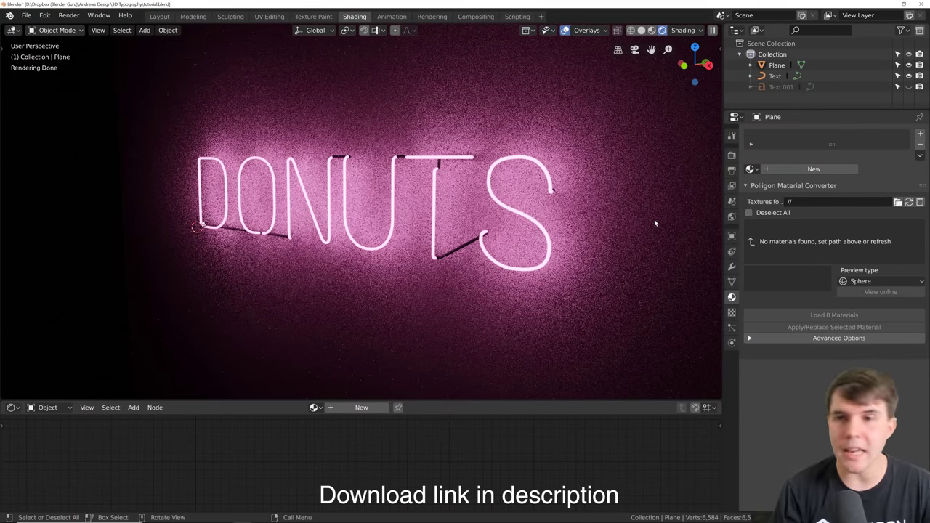
Set the Poliigon Material Converter's textures folder to the Poliigon Textures folder in Downloads
left_click(898, 202)
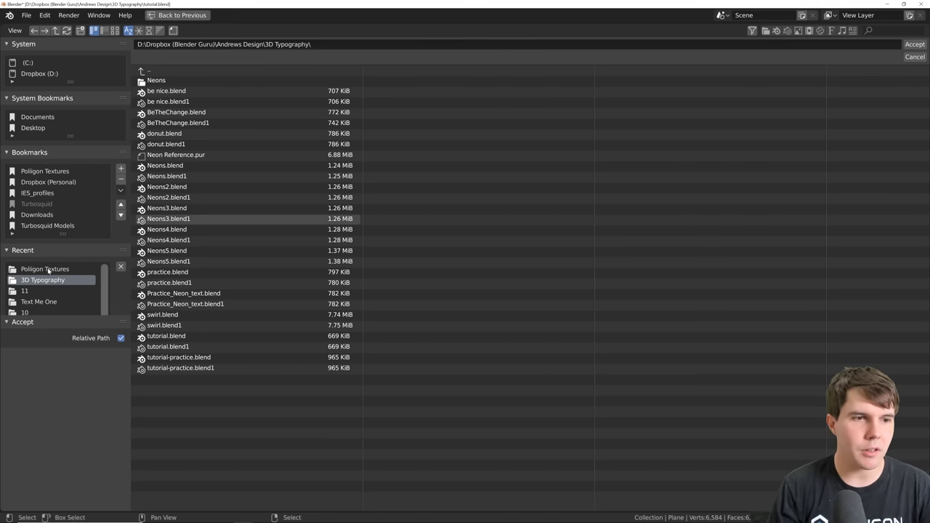
left_click(46, 269)
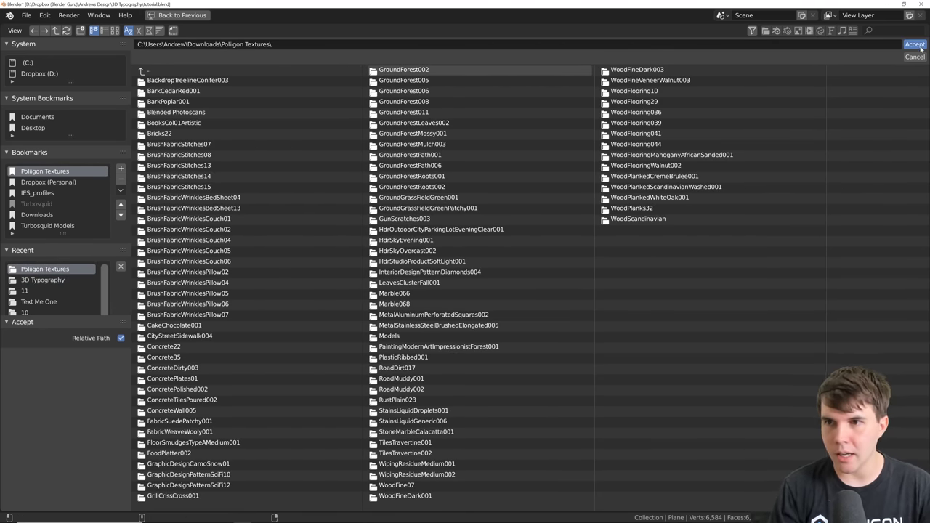
key("Return")
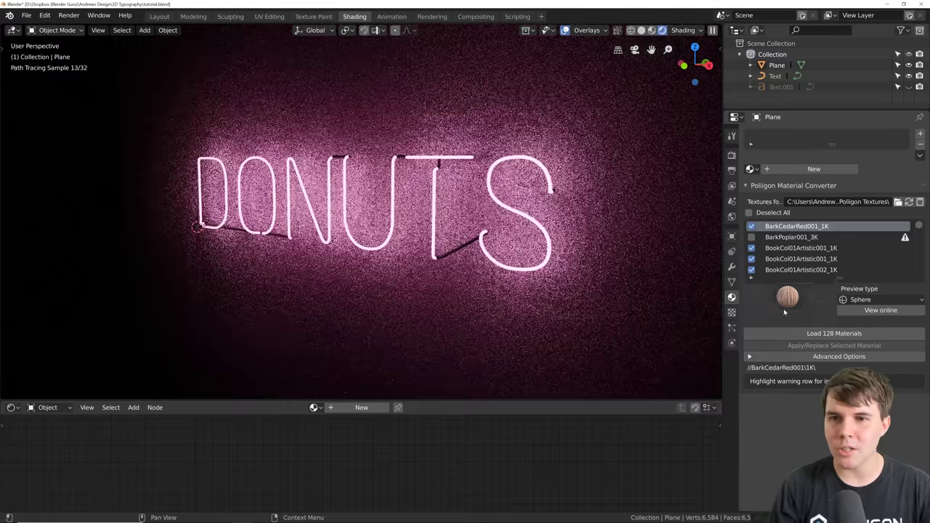
Lengthen the converter's material list and choose the Bricks22_3K material from its thumbnail previews
left_click_drag(822, 278, 823, 344)
mouse_move(805, 353)
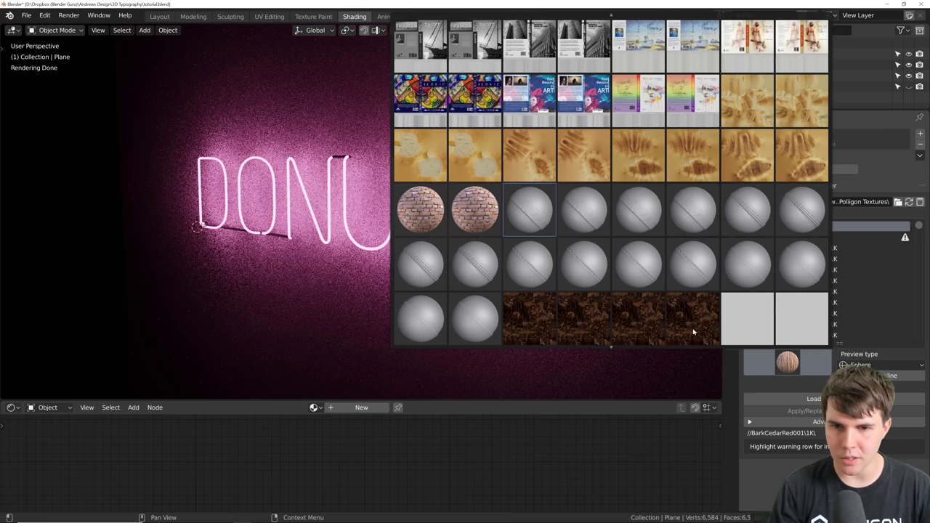
scroll(693, 332, "down", 5)
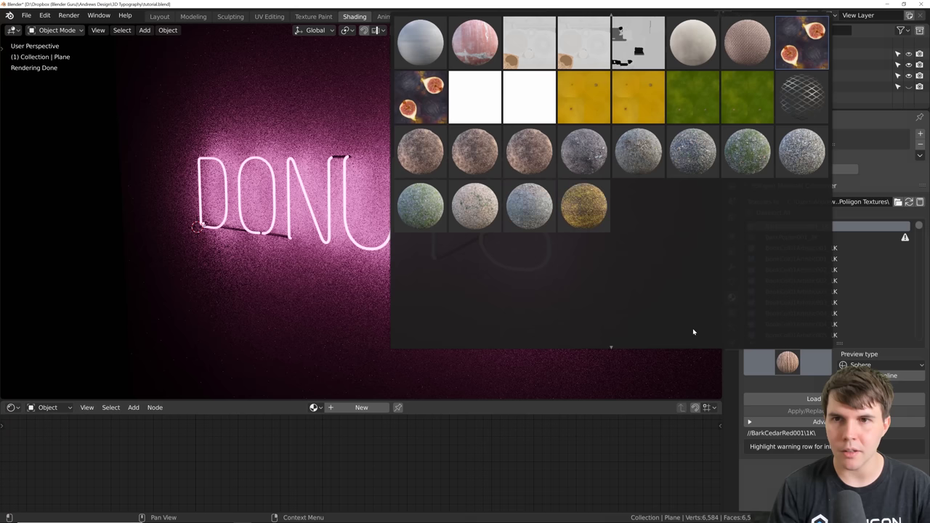
scroll(694, 332, "down", 4)
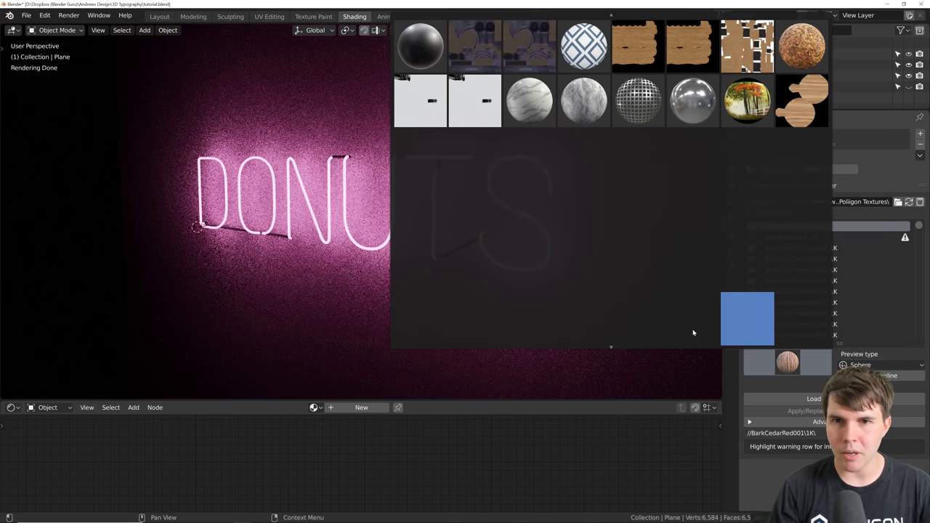
scroll(693, 333, "down", 4)
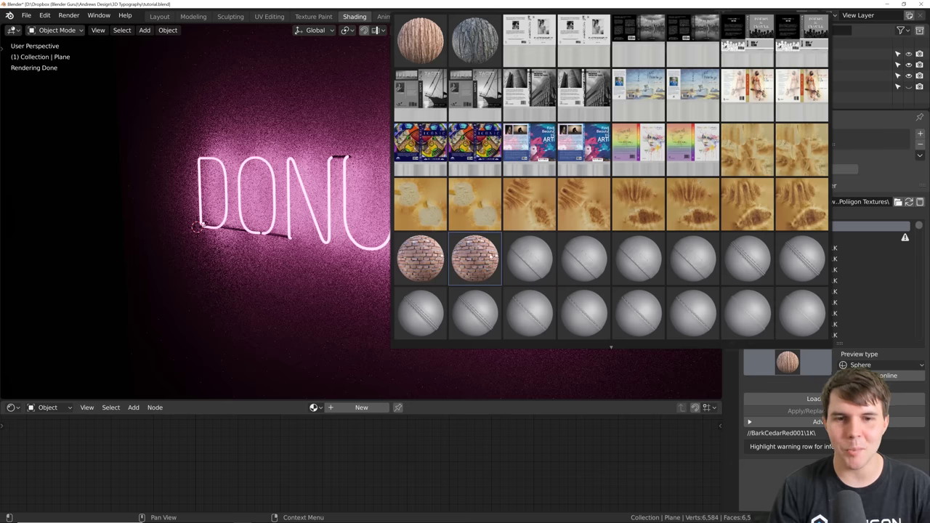
left_click(413, 266)
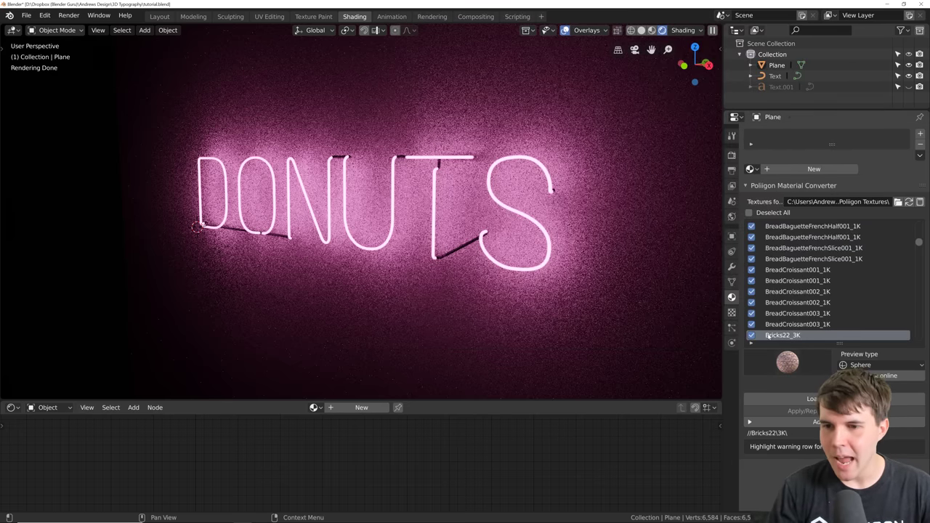
Apply the Bricks22_3K material to the wall plane with the Poliigon Material Converter
scroll(790, 295, "down", 5)
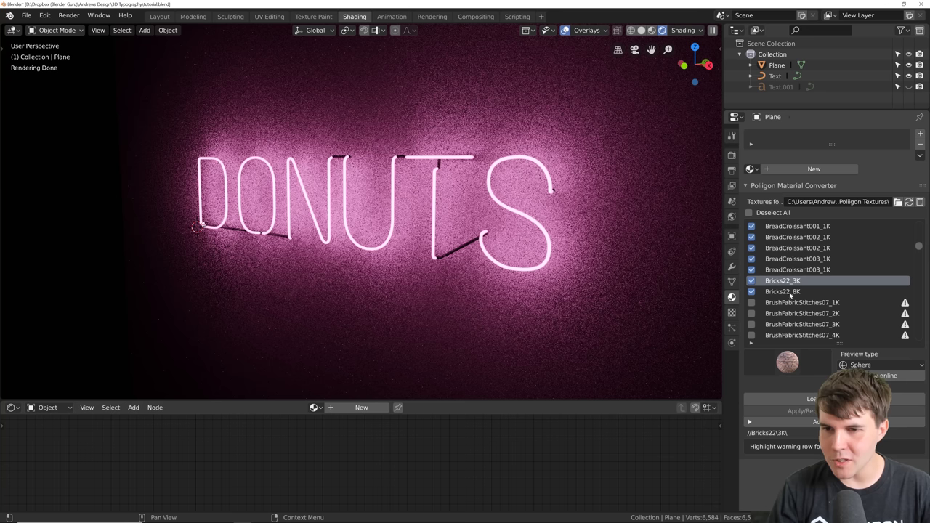
left_click(750, 213)
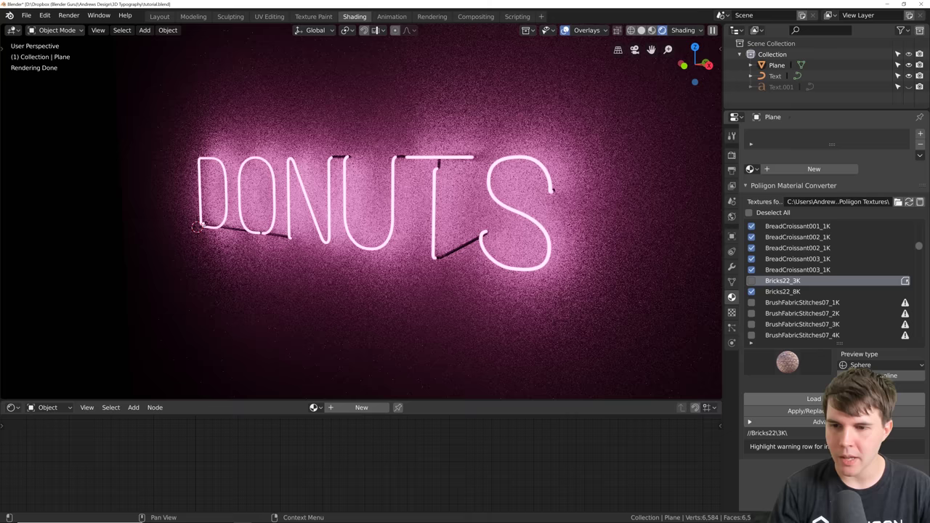
left_click(816, 412)
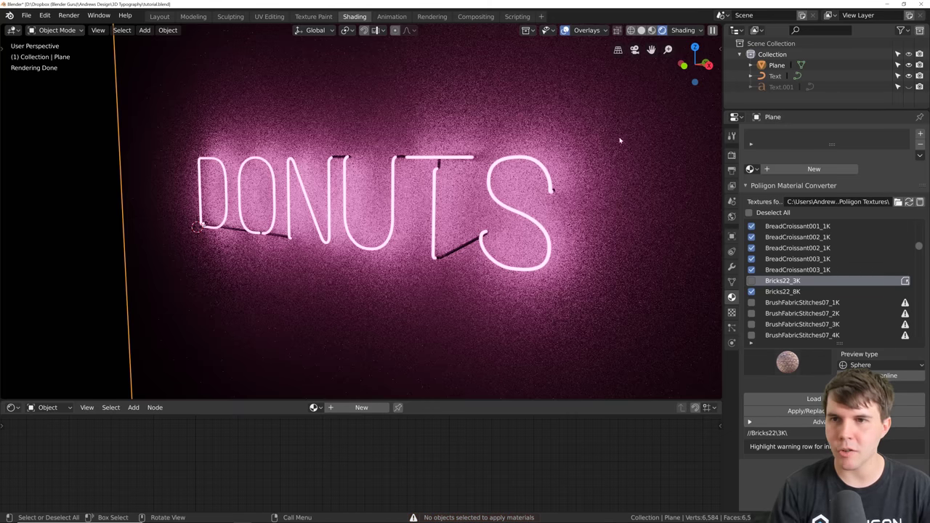
left_click(798, 412)
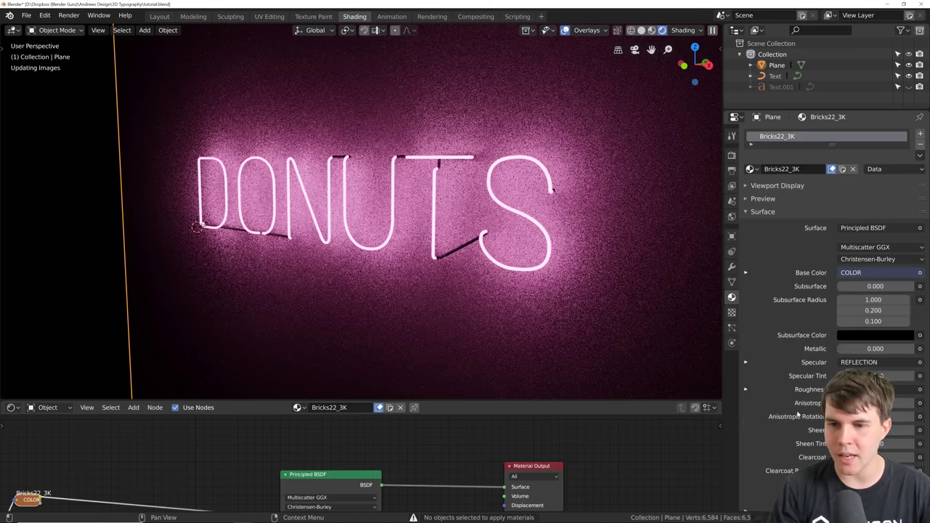
scroll(549, 255, "down", 2)
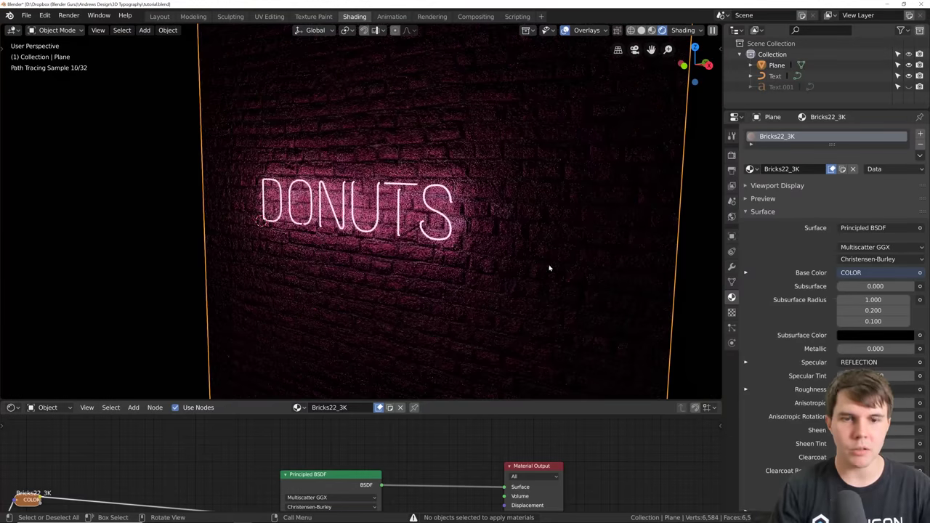
Enlarge the node editor beneath the 3D viewport to show the full Bricks22_3K node tree
left_click_drag(540, 404, 509, 183)
scroll(287, 260, "up", 4)
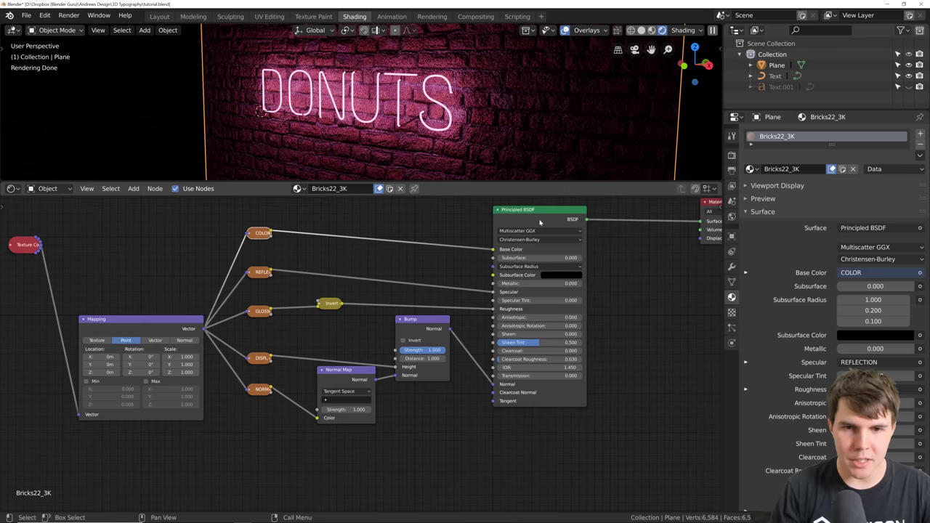
left_click_drag(540, 222, 542, 217)
scroll(512, 98, "down", 1)
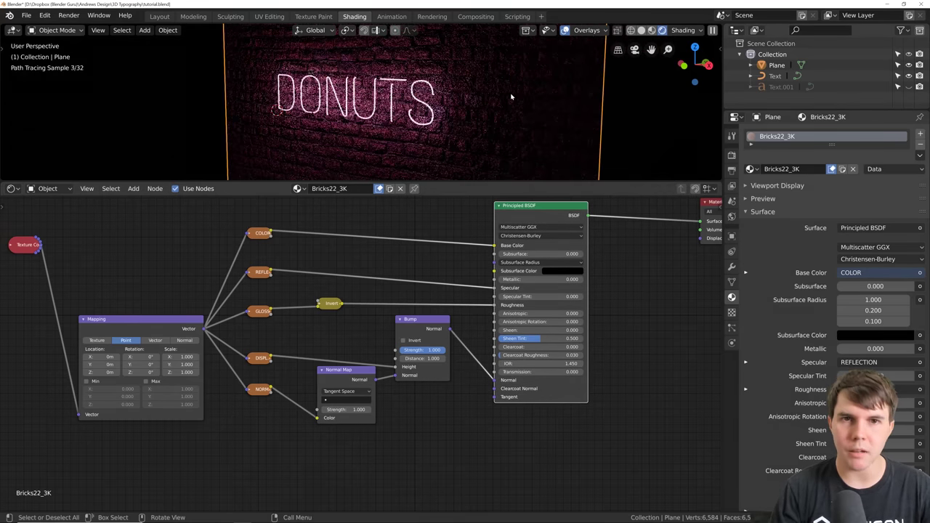
left_click_drag(438, 183, 438, 220)
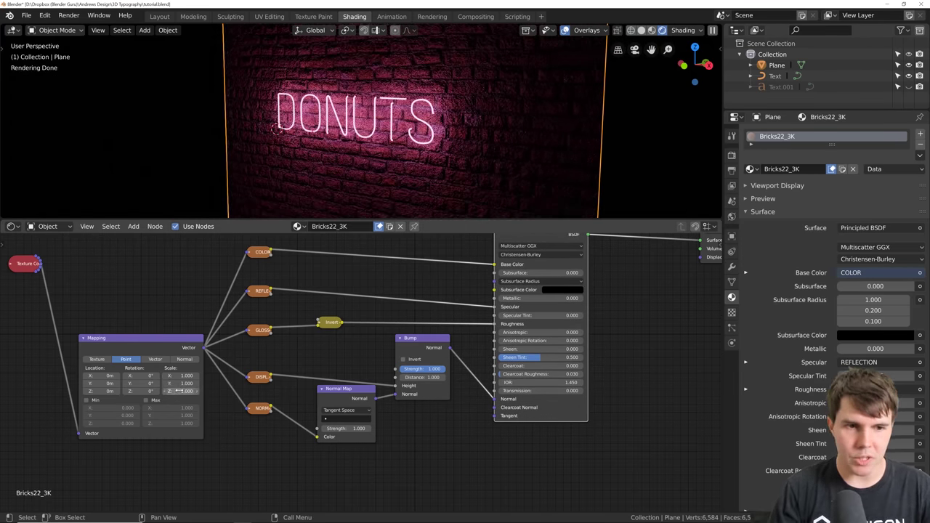
Examine the Bricks22_3K nodes from mapping to Principled BSDF and how the brick wall renders around the sign
scroll(364, 131, "up", 2)
middle_click_drag(383, 313, 378, 351)
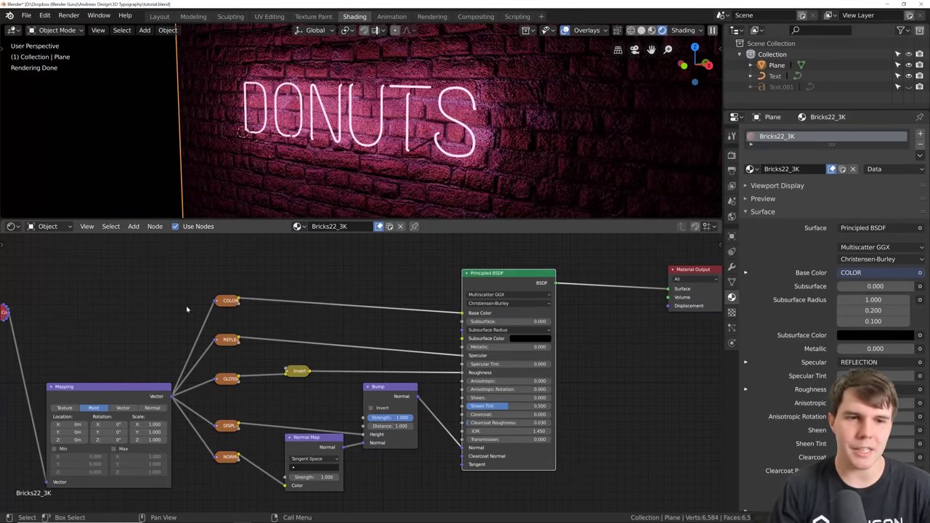
middle_click_drag(323, 362, 343, 311)
scroll(349, 320, "up", 1)
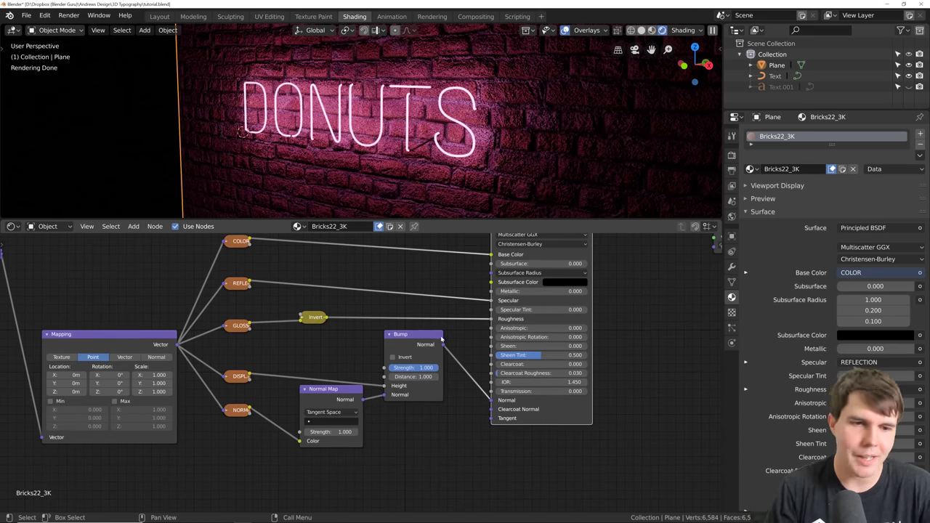
middle_click_drag(407, 345, 399, 339)
middle_click_drag(526, 119, 466, 122)
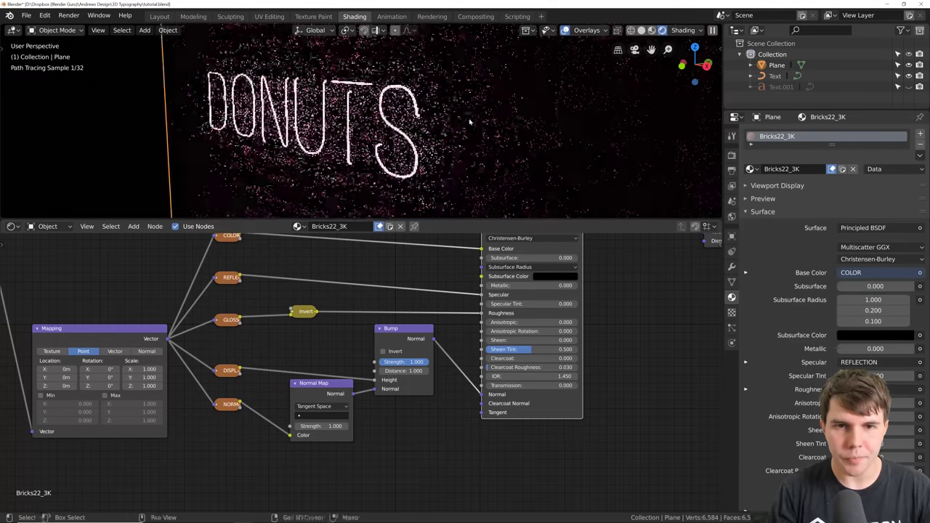
scroll(468, 163, "up", 1)
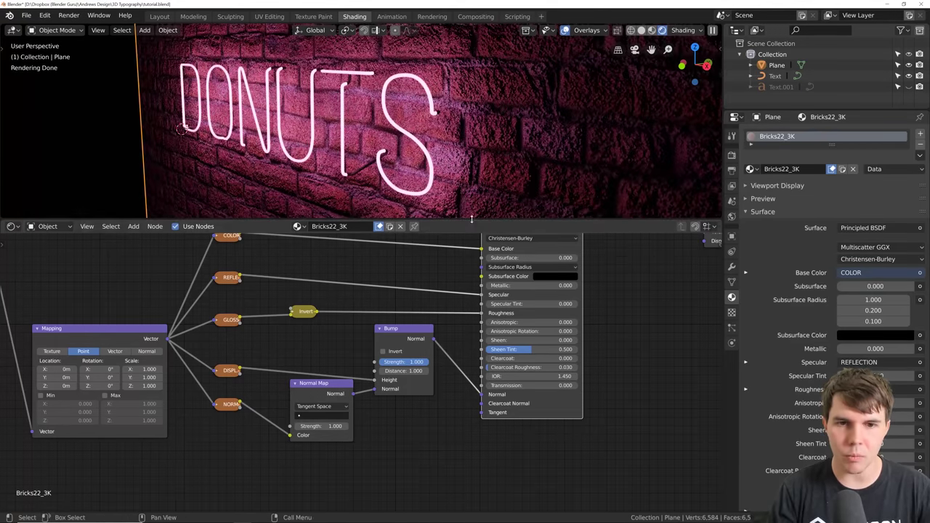
Make the 3D viewport slightly taller and move the displacement texture node up, away from the normal texture node
left_click_drag(473, 219, 473, 255)
left_click_drag(238, 388, 239, 374)
Check the displacement and normal texture nodes, and inspect the brick relief beside the letter S up close
left_click(219, 374)
left_click(220, 375)
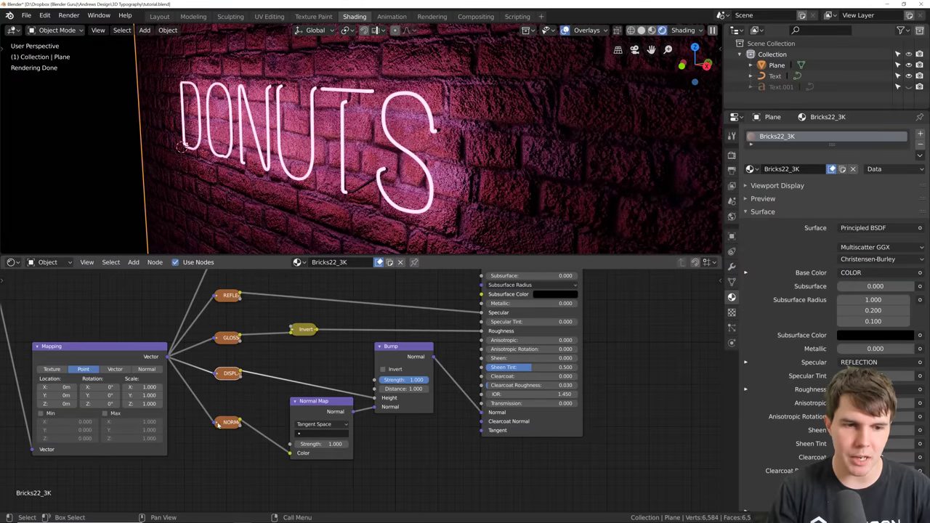
left_click(218, 423)
left_click(217, 423)
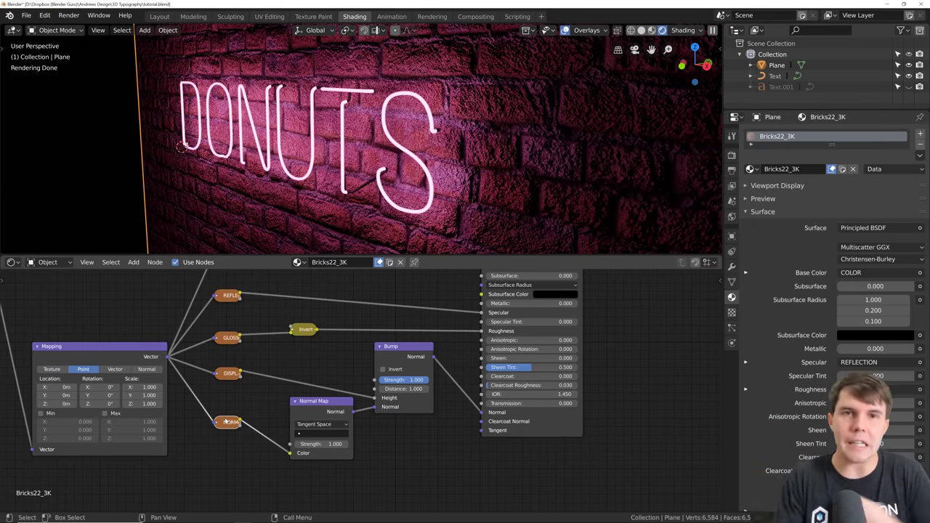
middle_click_drag(428, 201, 456, 185)
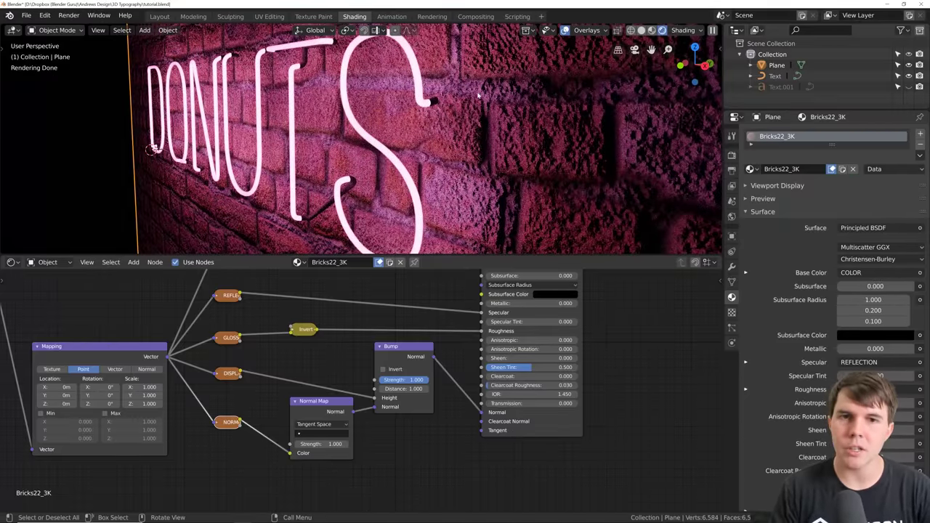
middle_click_drag(482, 102, 472, 104)
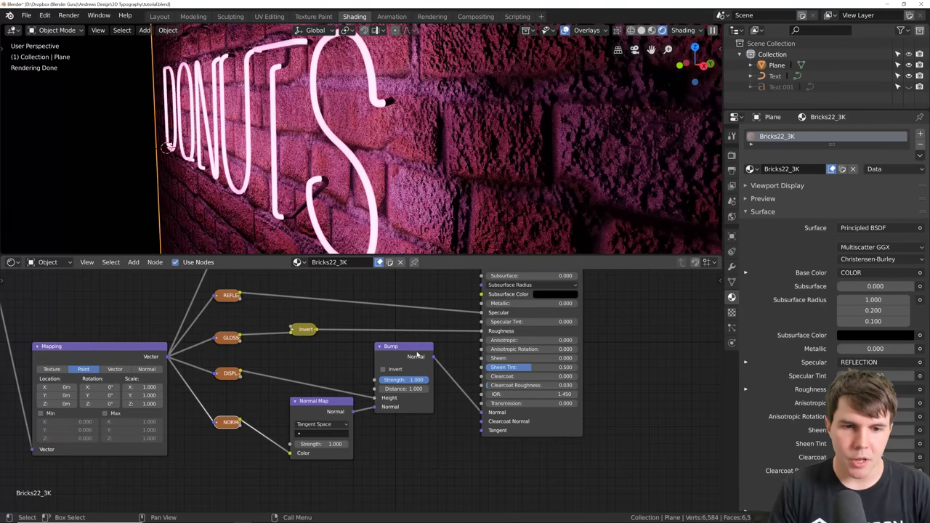
Remove the Bump node so the Normal Map feeds the Principled BSDF's Normal input directly
left_click_drag(408, 352, 411, 345)
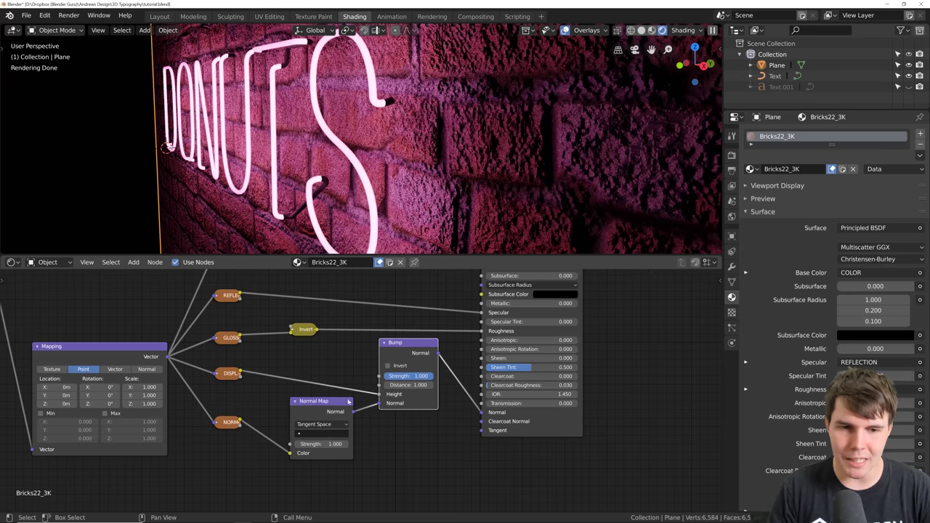
left_click_drag(343, 401, 342, 400)
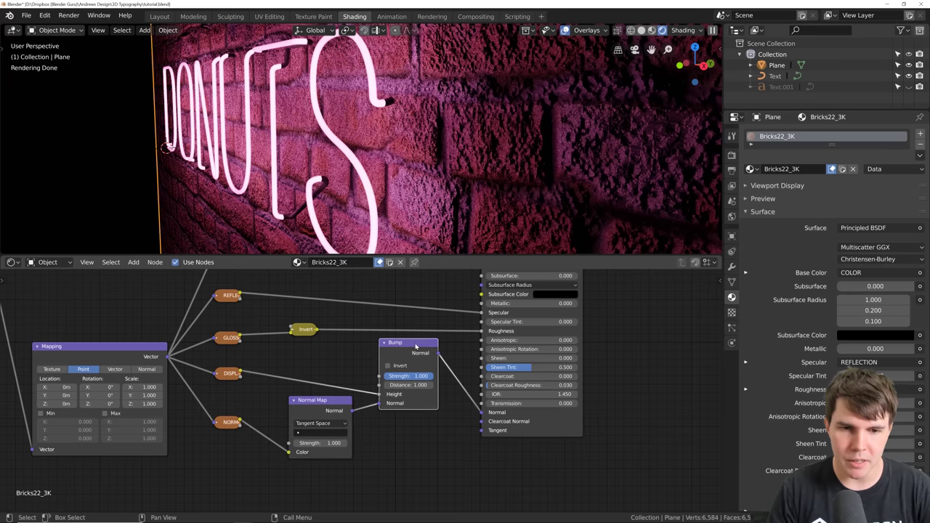
key("ctrl+x")
Move the displacement texture node below the Principled BSDF and shift the Material Output farther from the shader
left_click_drag(231, 373, 562, 457)
scroll(574, 407, "down", 5)
middle_click_drag(587, 362, 426, 383)
scroll(426, 383, "up", 2)
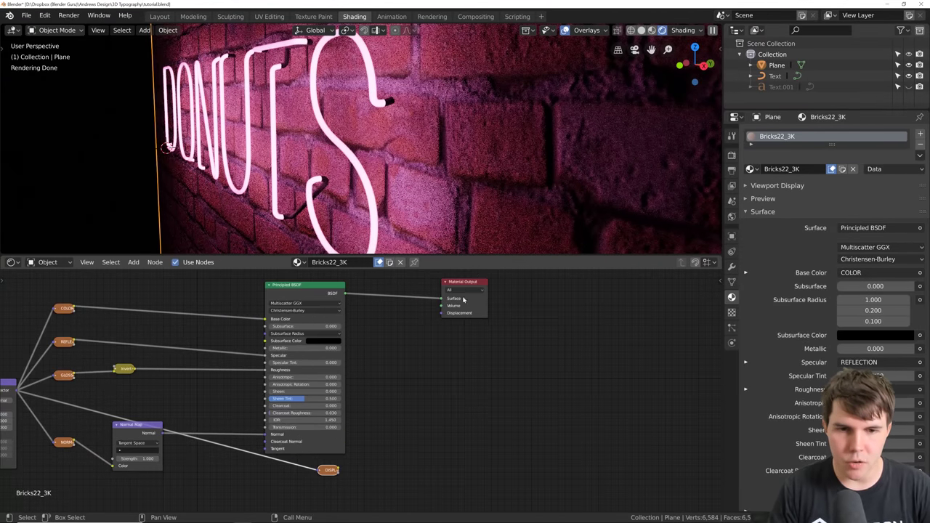
left_click_drag(468, 283, 501, 296)
scroll(417, 376, "up", 2)
scroll(418, 376, "down", 1)
middle_click_drag(417, 374, 400, 385)
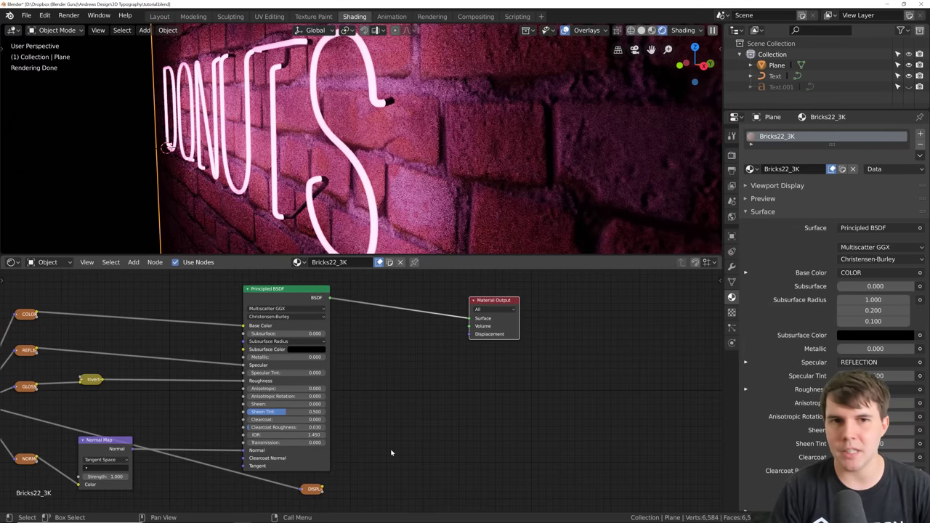
Add a Displacement node linking the displacement texture through Height to the Material Output's Displacement input, and save the file
key("shift+a")
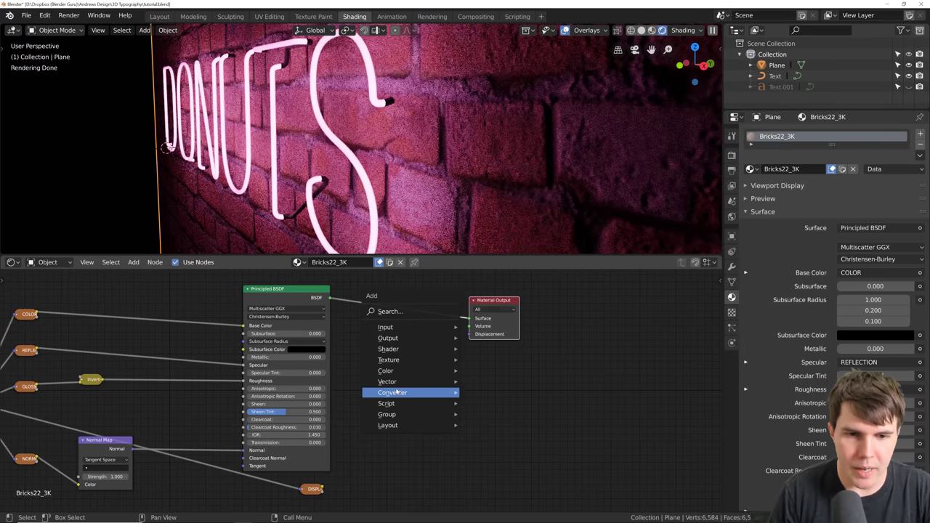
mouse_move(403, 382)
left_click(480, 393)
left_click(418, 389)
left_click_drag(320, 489, 426, 363)
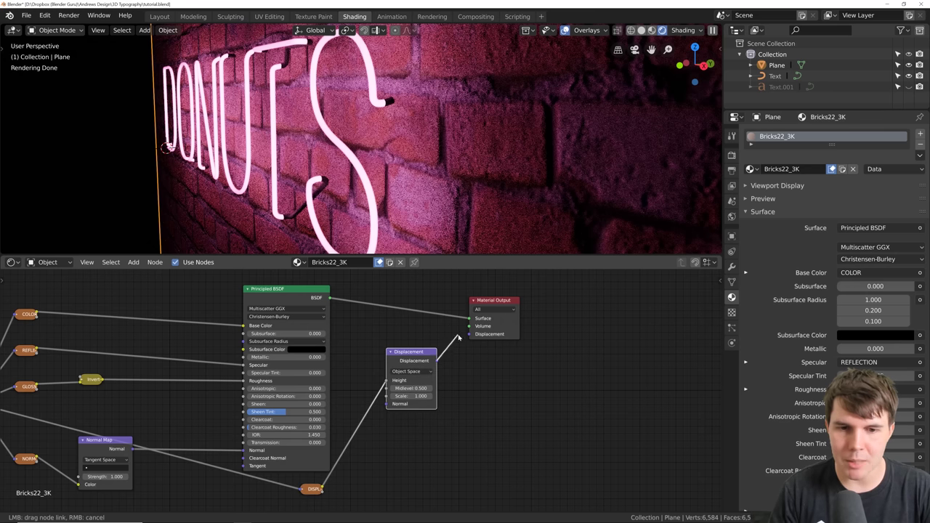
left_click_drag(469, 336, 470, 335)
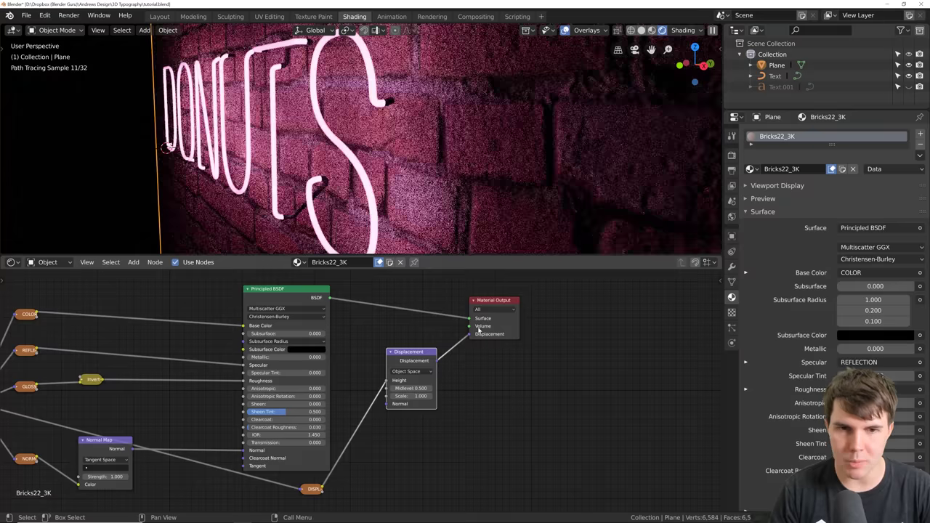
scroll(433, 369, "down", 2)
scroll(433, 370, "up", 3)
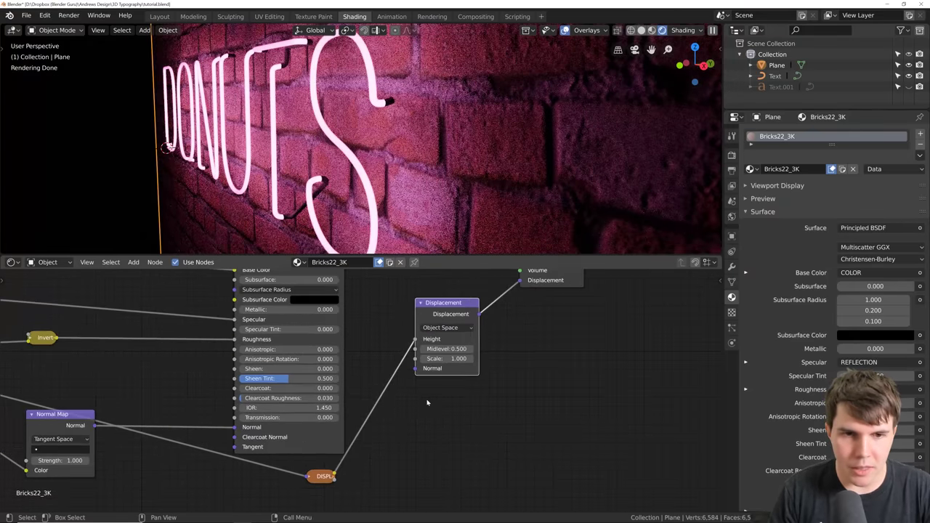
scroll(427, 168, "down", 5)
key("ctrl+s")
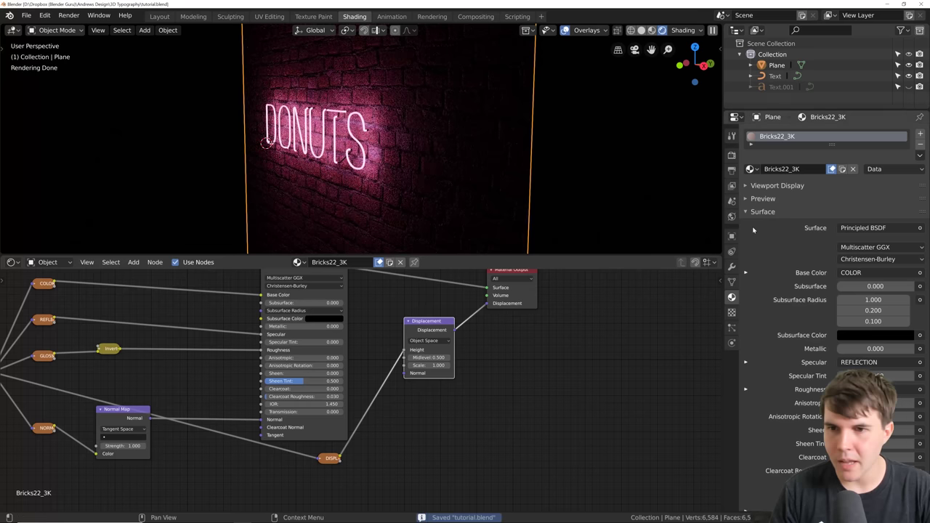
Set the displacement method in the Bricks22_3K material's surface settings to Displacement Only
left_click(765, 211)
left_click(771, 239)
left_click(772, 252)
left_click(772, 252)
left_click(775, 264)
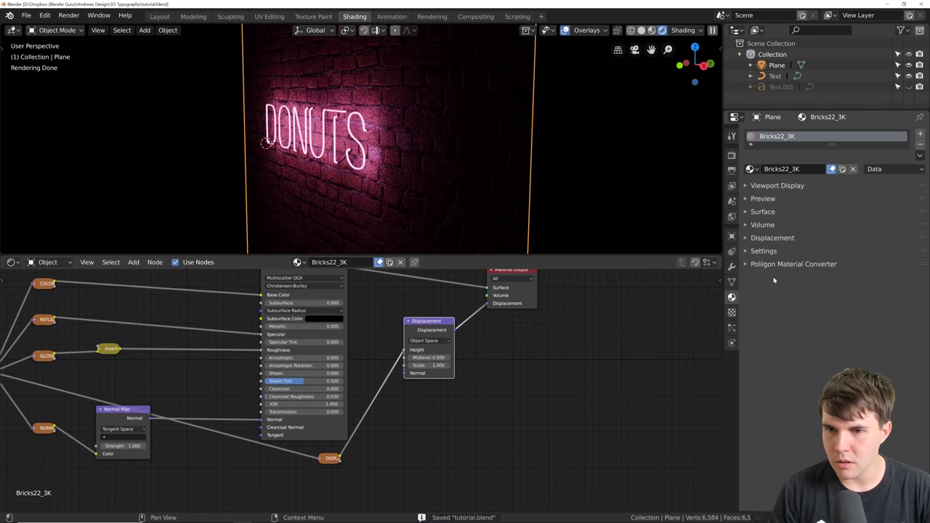
left_click(785, 251)
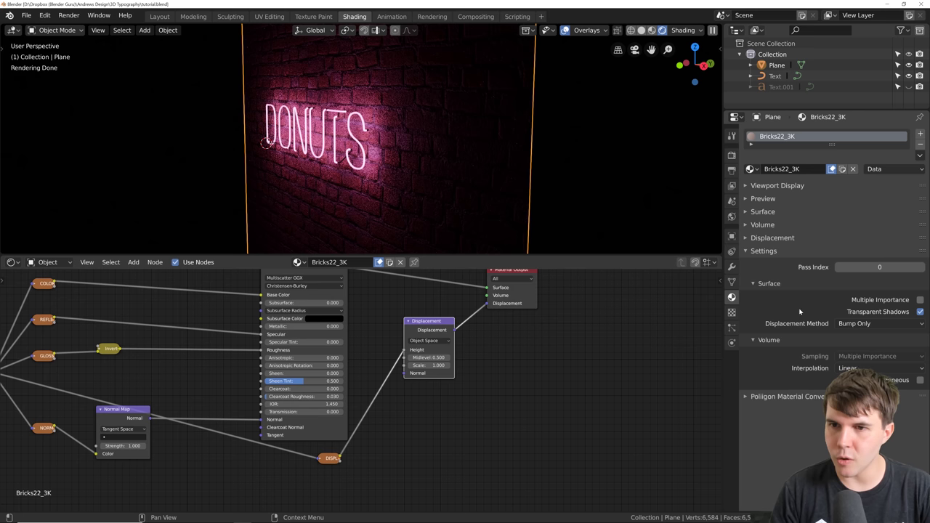
left_click(843, 324)
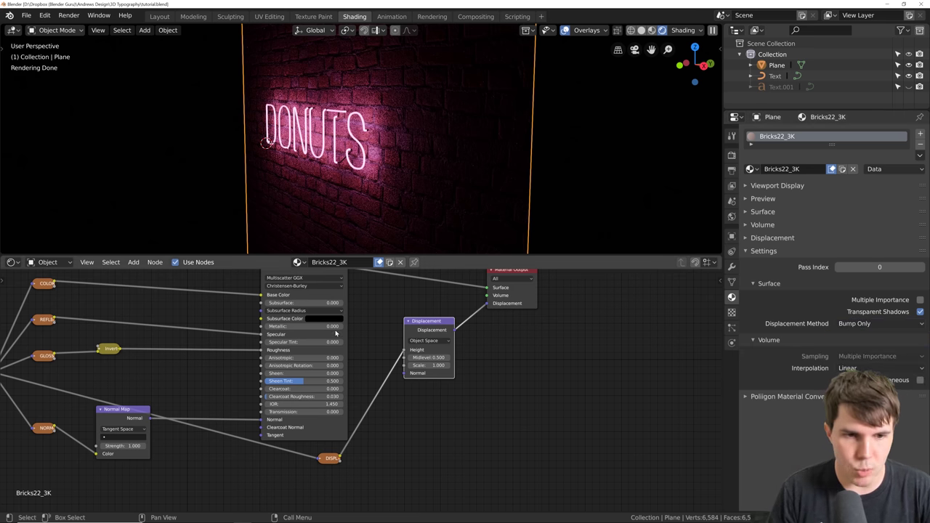
middle_click_drag(330, 319, 340, 355)
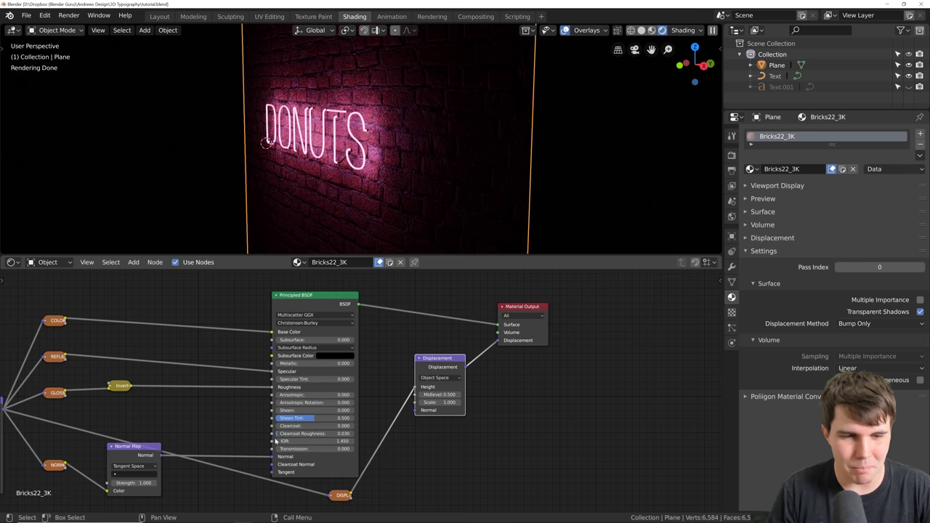
left_click(856, 324)
left_click(852, 349)
Set the Displacement node's Scale to 0.1
scroll(500, 202, "down", 3)
scroll(471, 189, "up", 1)
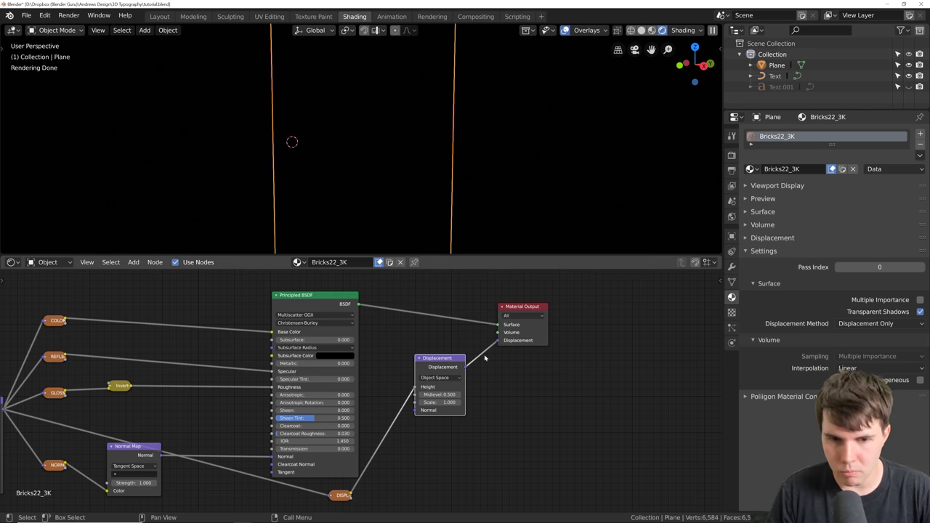
scroll(483, 386, "up", 1)
middle_click_drag(410, 133, 313, 141)
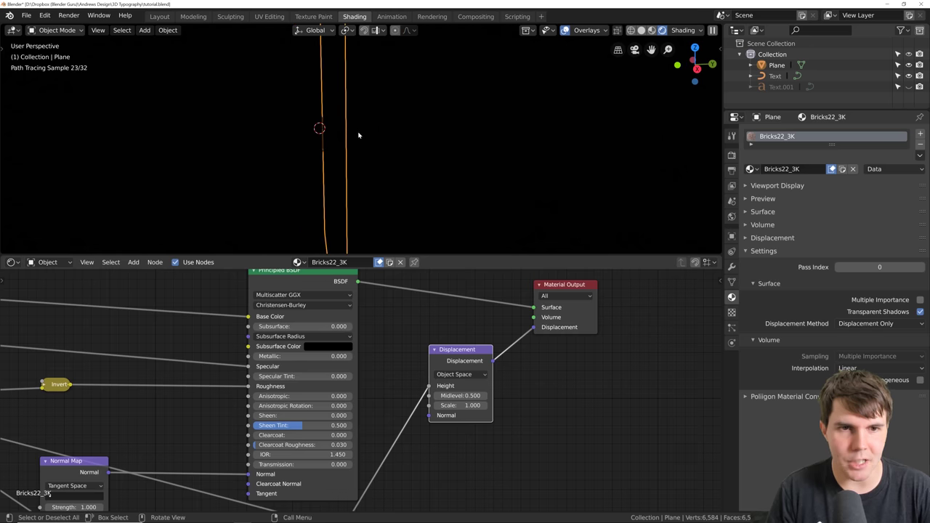
middle_click_drag(343, 207, 350, 205)
middle_click_drag(416, 323, 432, 317)
middle_click_drag(380, 198, 429, 178)
left_click(455, 401)
left_click(455, 402)
left_click(454, 401)
left_click(455, 401)
left_click(455, 401)
left_click(455, 401)
Inspect the brick wall around the sign from several angles and distances, and save the file
middle_click_drag(390, 190, 417, 172)
scroll(418, 160, "up", 1)
scroll(418, 161, "down", 1)
scroll(418, 159, "down", 1)
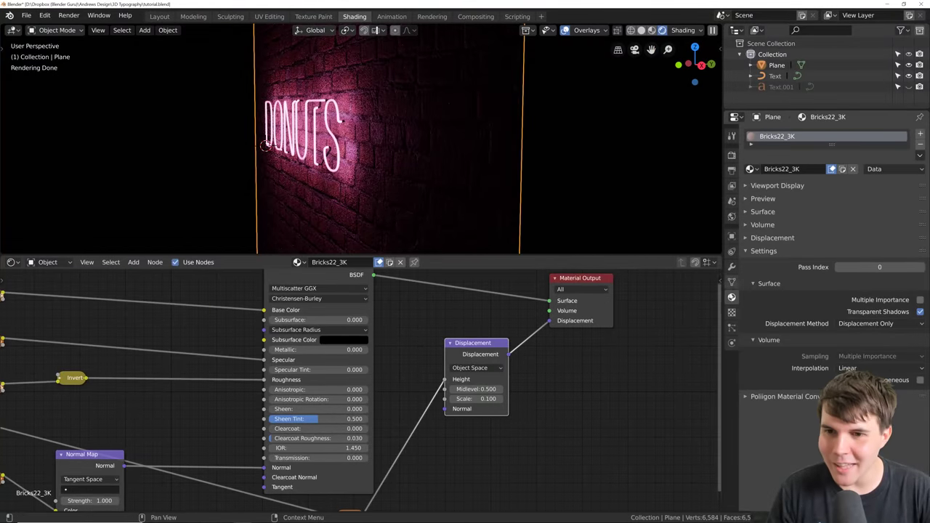
scroll(444, 141, "down", 2)
scroll(395, 142, "down", 3)
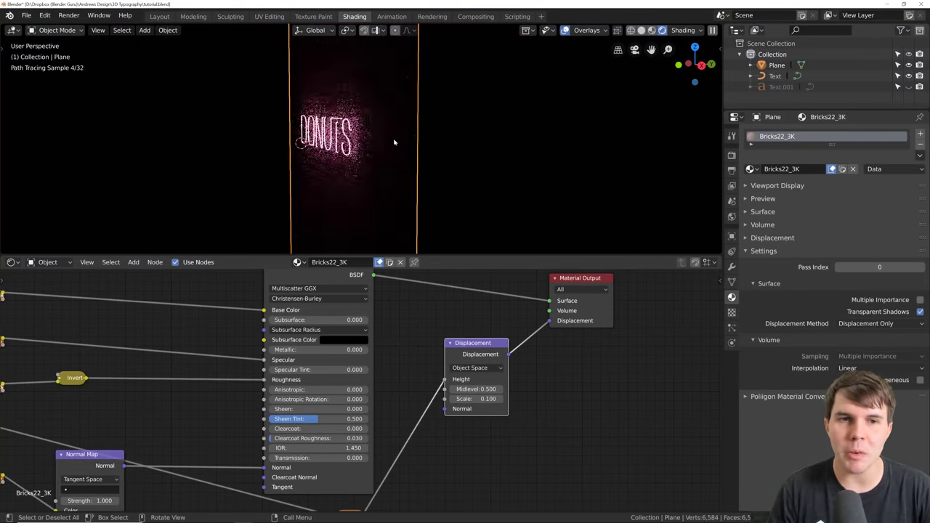
mouse_move(395, 143)
middle_mouse_down()
mouse_move(417, 143)
mouse_move(363, 177)
middle_mouse_up()
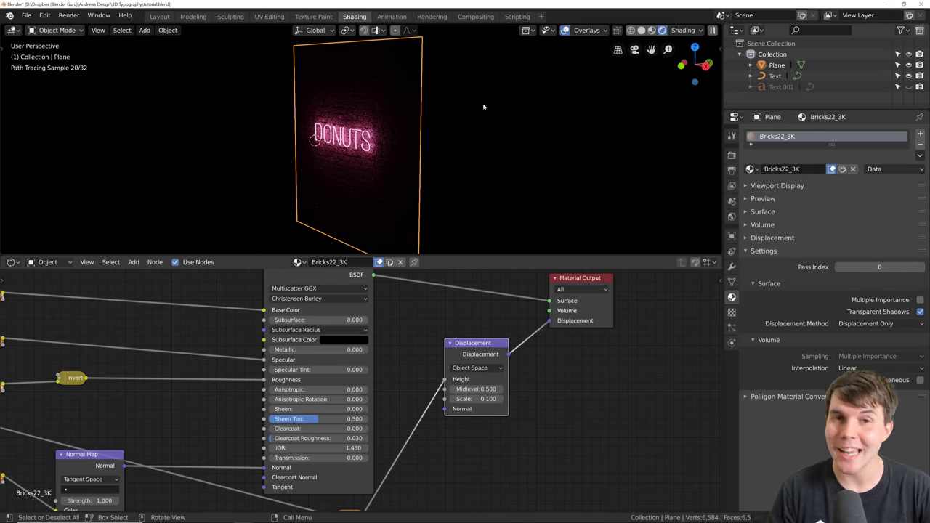
key("ctrl+s")
Subdivide the whole wall plane in Edit Mode with 15 cuts and return to Object Mode
scroll(474, 108, "down", 2)
middle_click_drag(474, 109, 460, 132)
key("Tab")
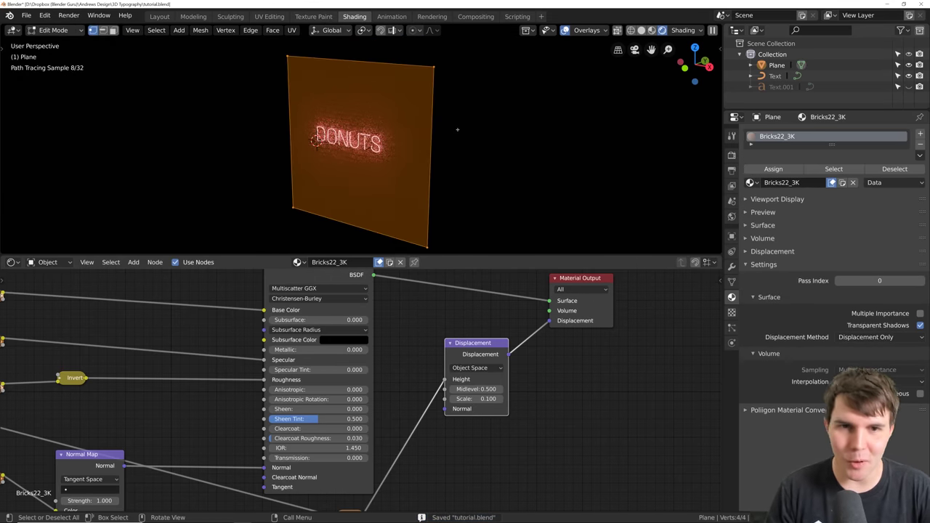
right_click(411, 100)
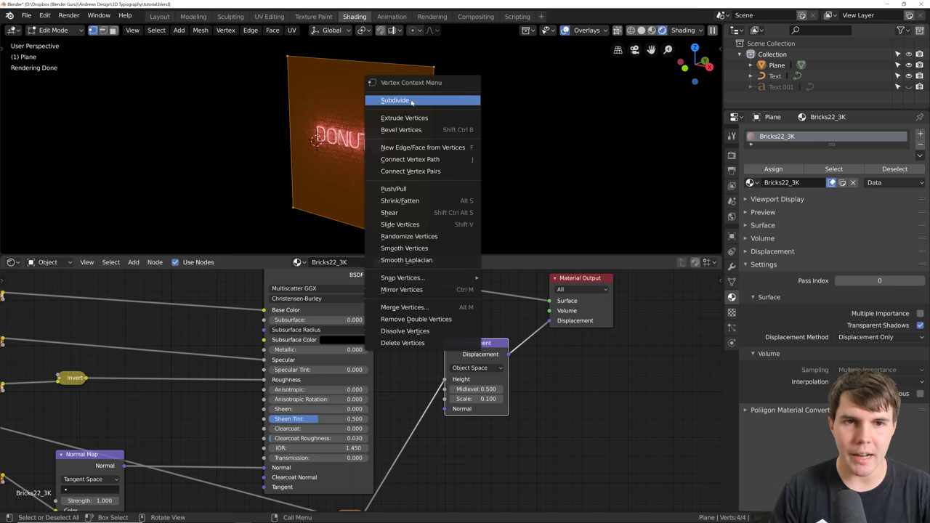
right_click(420, 101)
left_click(420, 102)
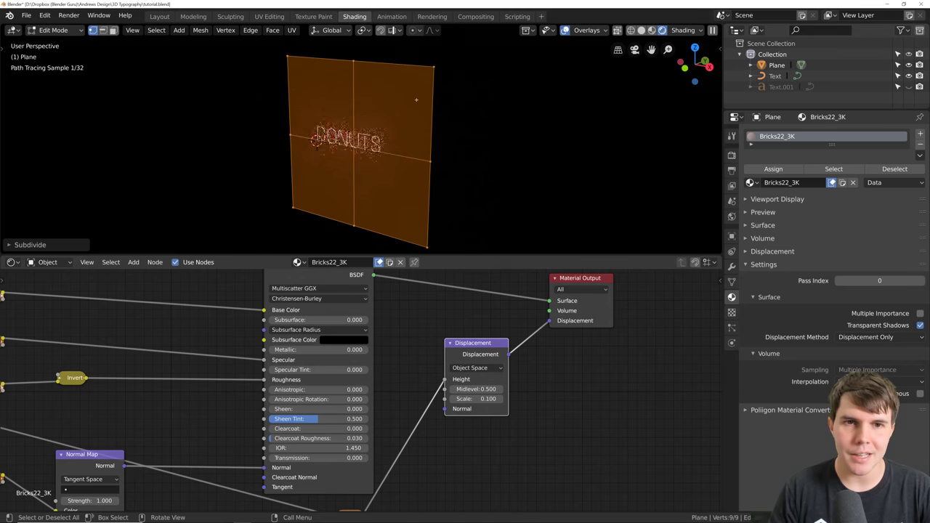
left_click(73, 244)
left_click(114, 171)
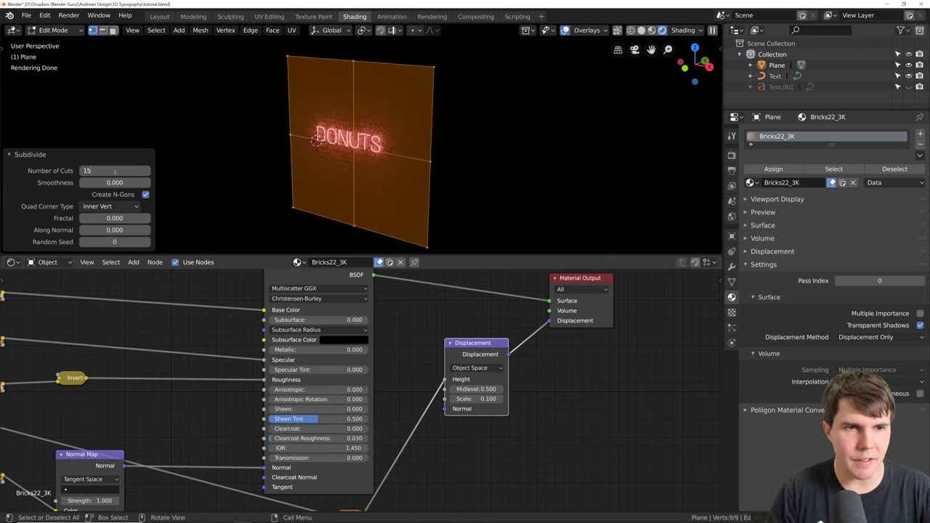
type("15")
key("Return")
key("Tab")
Inspect the wall's relief around the DONUTS sign at a shallow angle and save the file
scroll(442, 141, "up", 4)
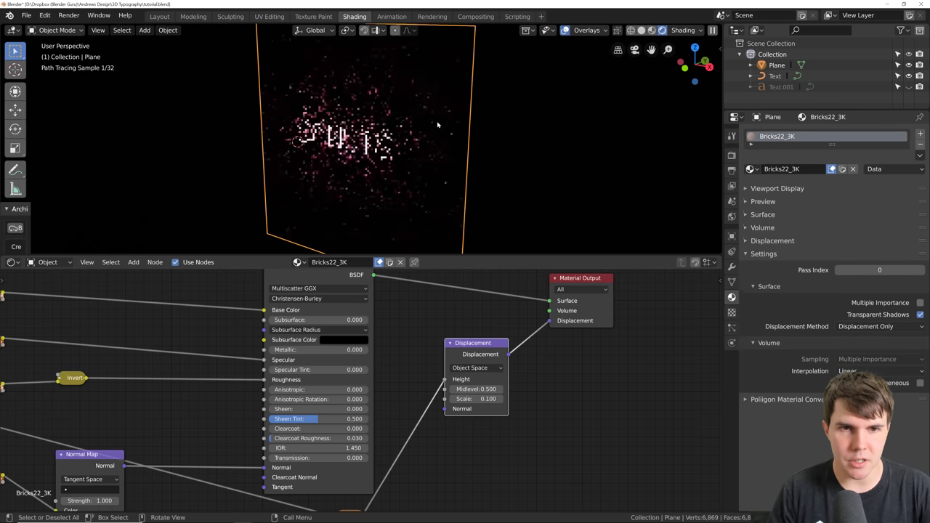
middle_click_drag(443, 140, 372, 126)
middle_click_drag(348, 97, 333, 127, "shift")
scroll(325, 129, "up", 2)
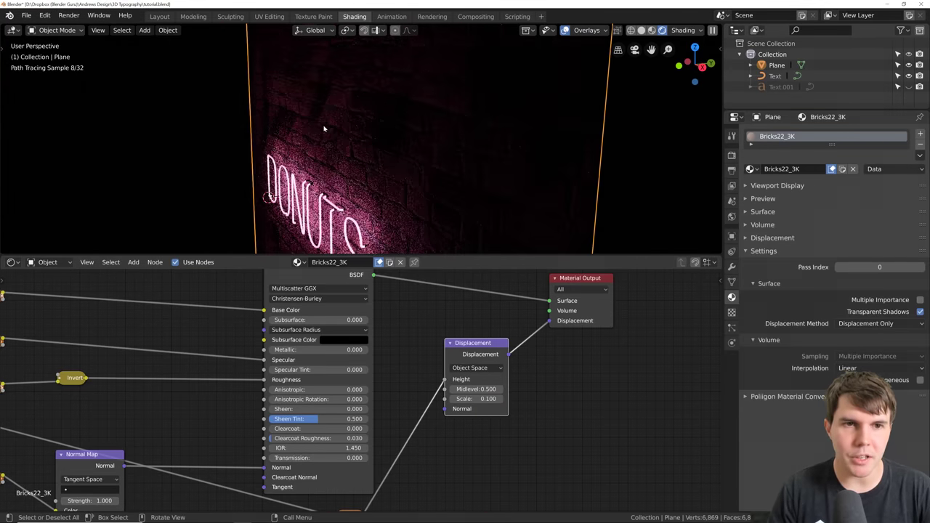
mouse_move(441, 195)
middle_mouse_down()
mouse_move(432, 114)
mouse_move(422, 183)
middle_mouse_up()
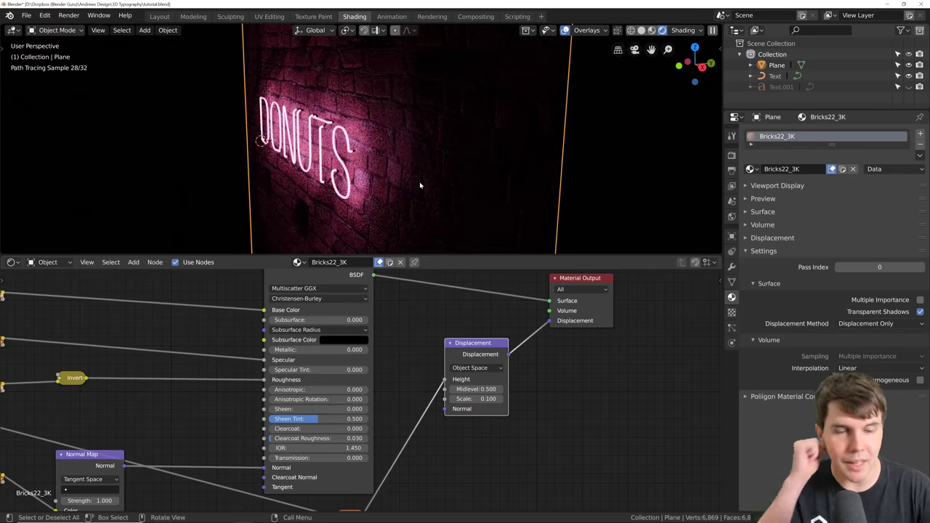
key("ctrl+s")
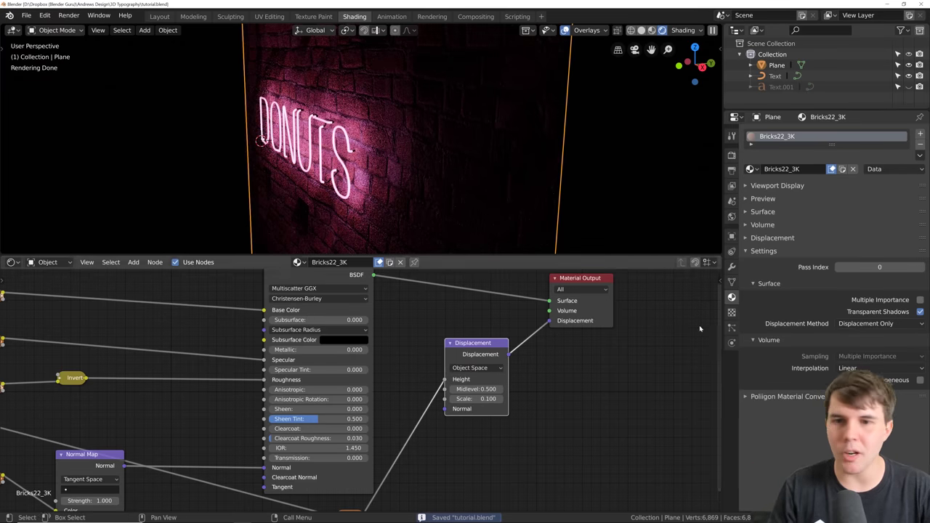
Add a Subdivision Surface modifier to the wall plane and set its viewport subdivisions to 3
left_click(732, 267)
left_click(771, 134)
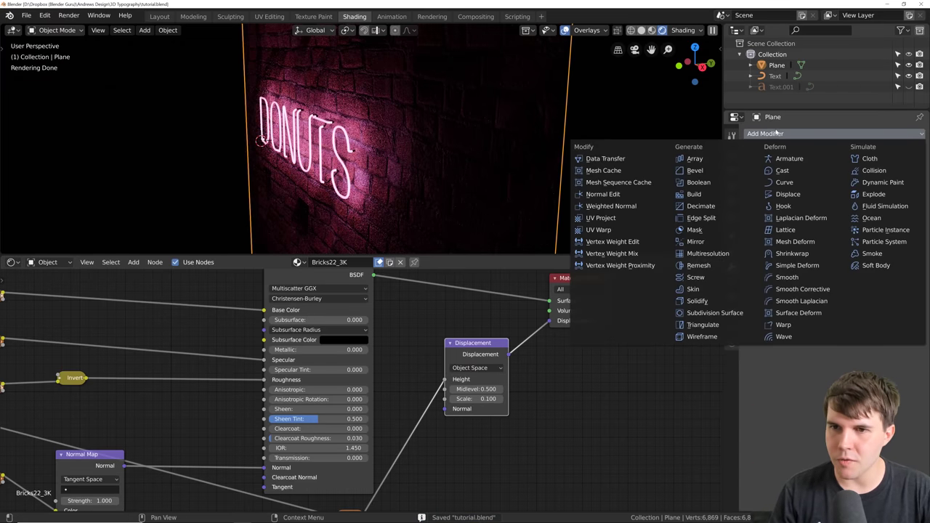
left_click(730, 314)
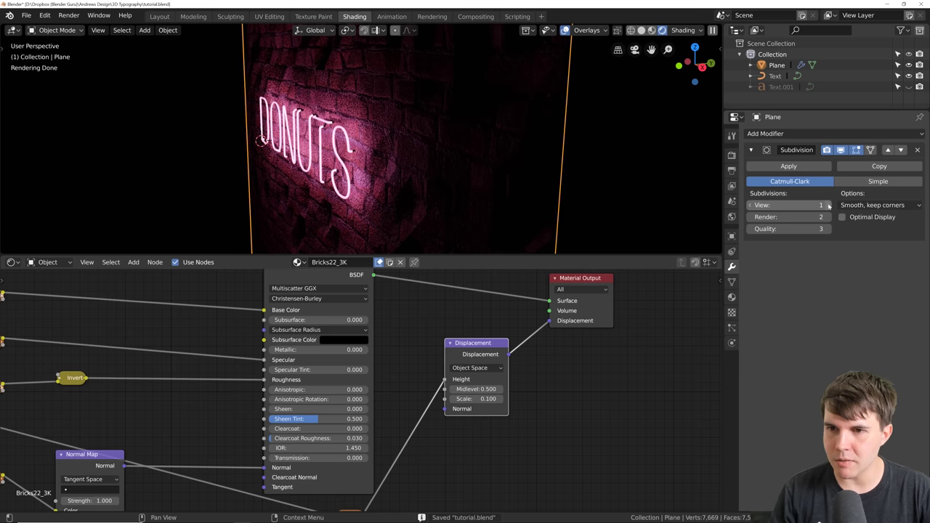
left_click(828, 205)
left_click(829, 205)
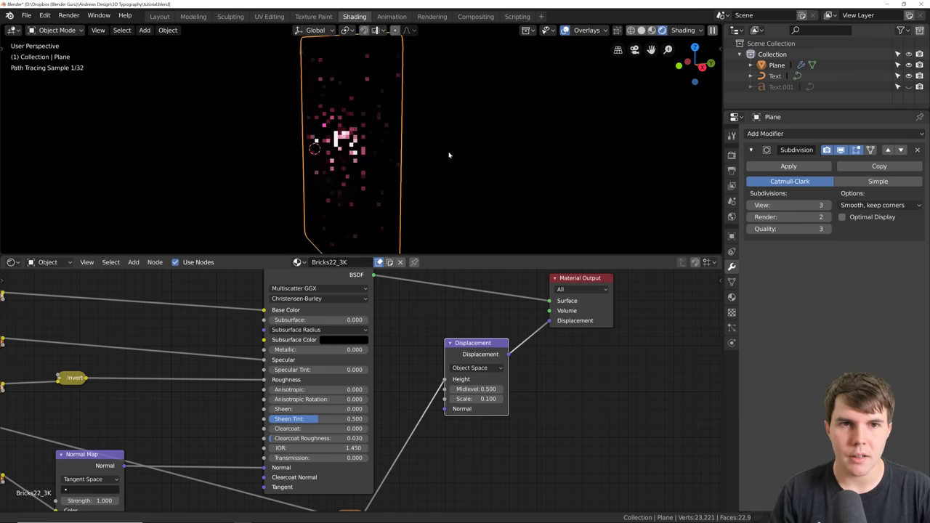
Crease all outer boundary edges of the wall plane with a factor of 1 and return to Object Mode
middle_click_drag(453, 177, 482, 138)
scroll(444, 108, "down", 6)
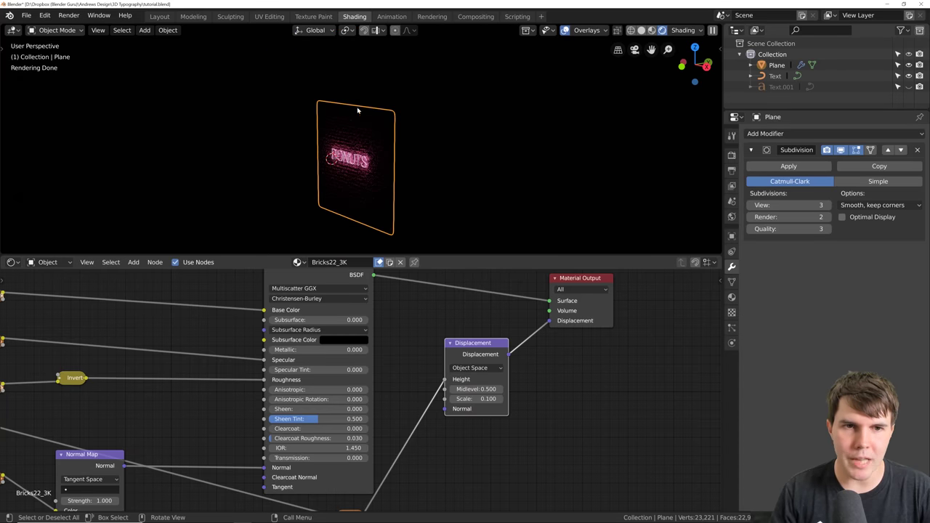
key("Tab")
left_click(391, 112, "alt")
left_click(318, 161, "alt+shift")
left_click(342, 220, "alt+shift")
scroll(423, 168, "up", 2)
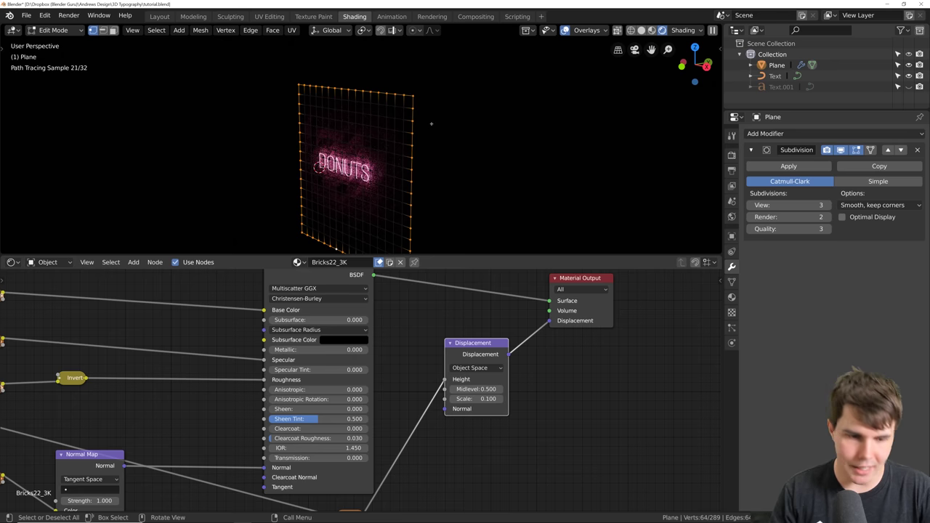
key("shift+e")
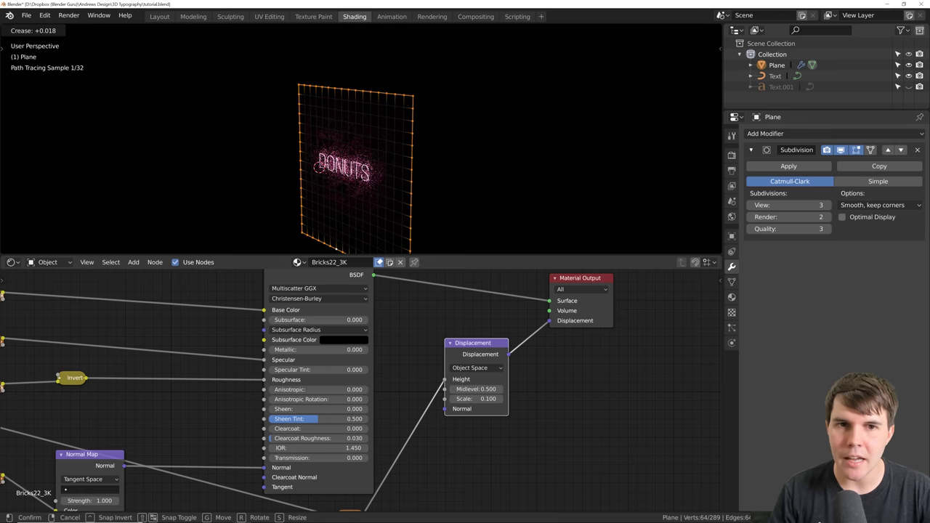
key("Return")
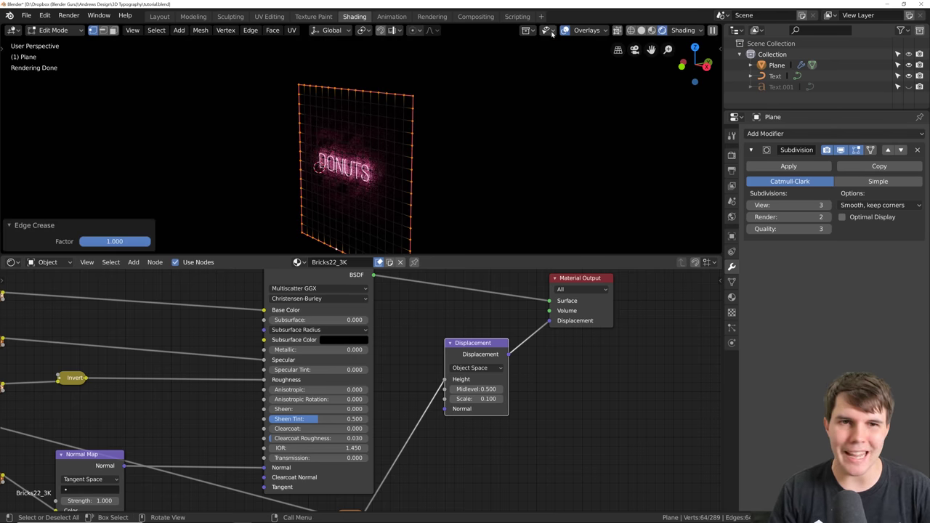
scroll(485, 102, "up", 2)
key("Tab")
Examine the displaced bricks around the DONUTS sign up close
scroll(423, 183, "up", 3)
middle_click_drag(434, 205, 401, 118, "shift")
scroll(405, 138, "up", 4)
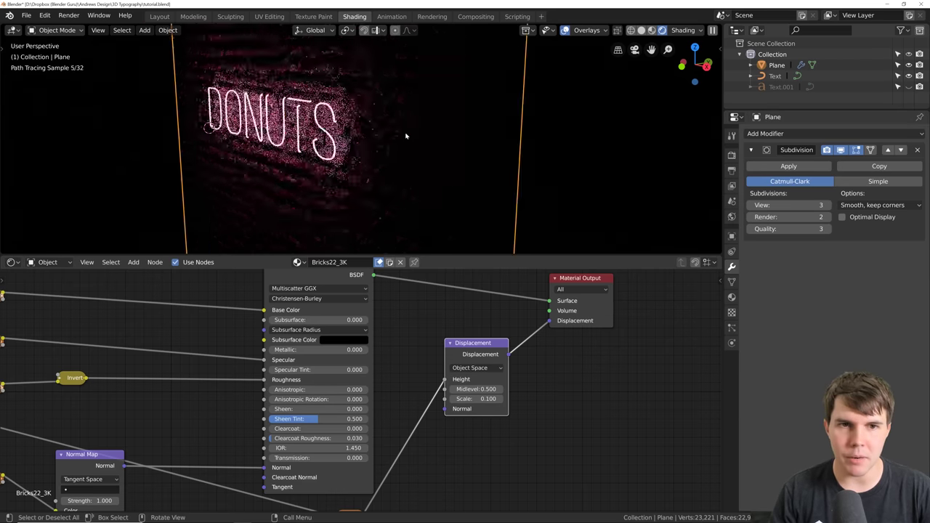
scroll(399, 116, "up", 4)
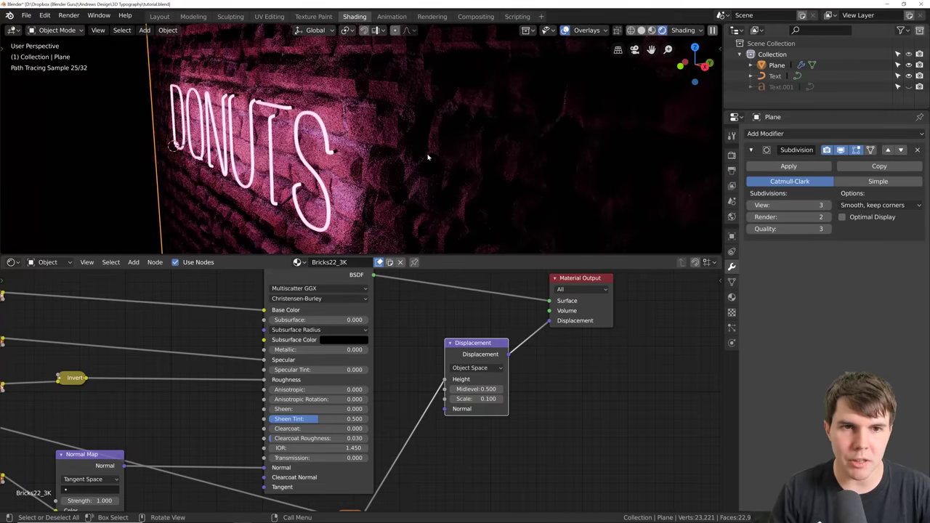
Raise the wall plane's Subdivision Surface viewport level to 5
left_click(828, 206)
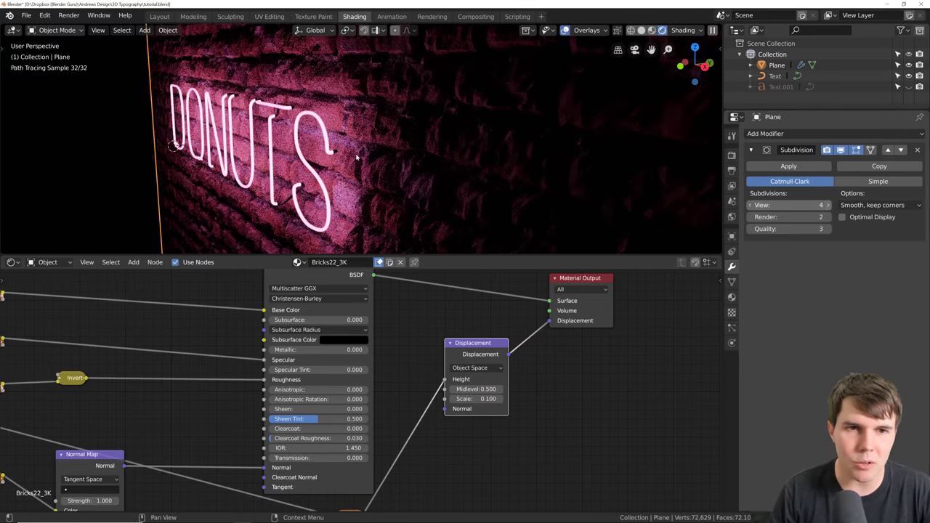
middle_click_drag(356, 157, 402, 161)
scroll(477, 146, "down", 2)
scroll(480, 157, "up", 2)
middle_click_drag(529, 155, 441, 139)
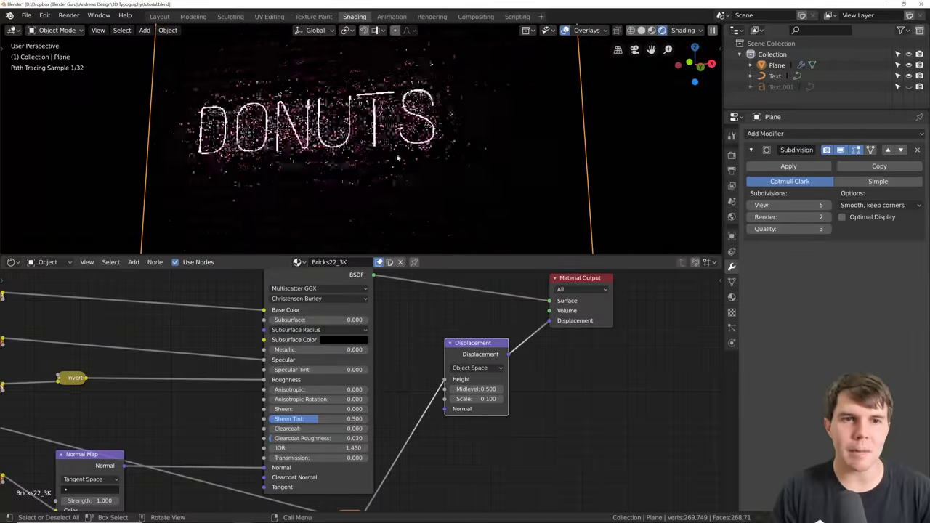
middle_click_drag(341, 173, 311, 91)
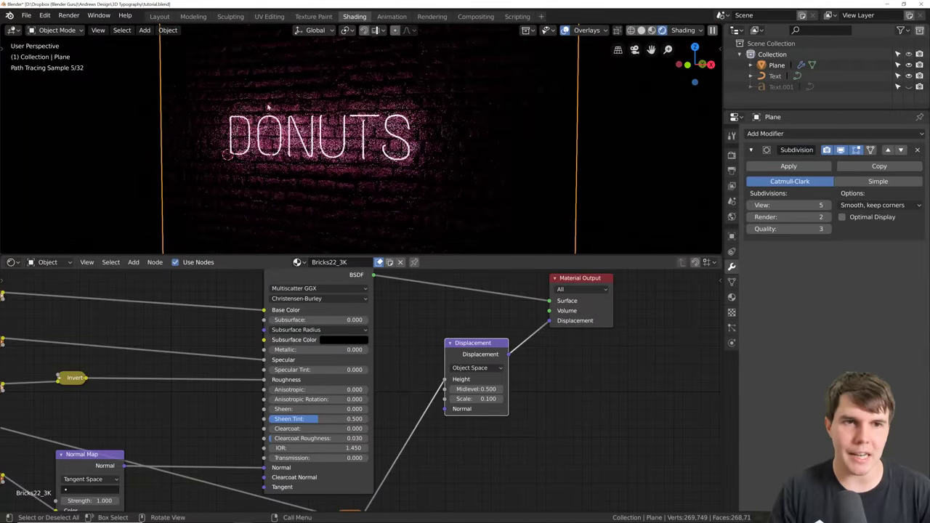
Set the scale of the wall material's Displacement node to 0.08
middle_click_drag(408, 146, 367, 152)
scroll(386, 150, "up", 4)
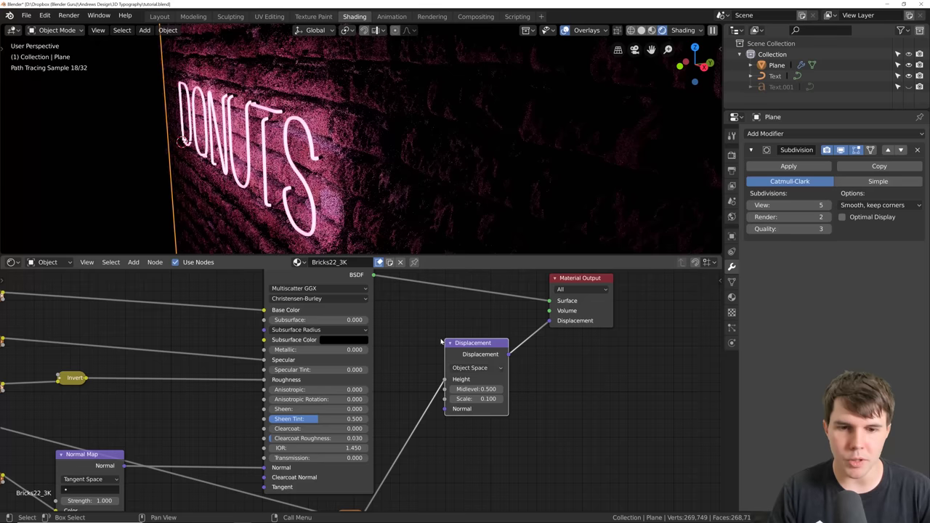
key("BackSpace")
type("08")
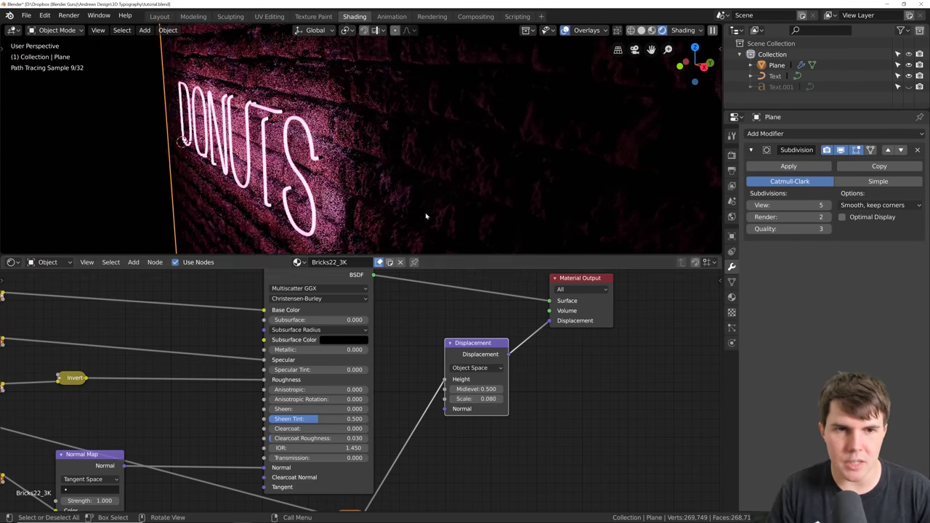
Examine the brick relief around the DONUTS sign up close and from several angles
middle_click_drag(405, 152, 389, 153)
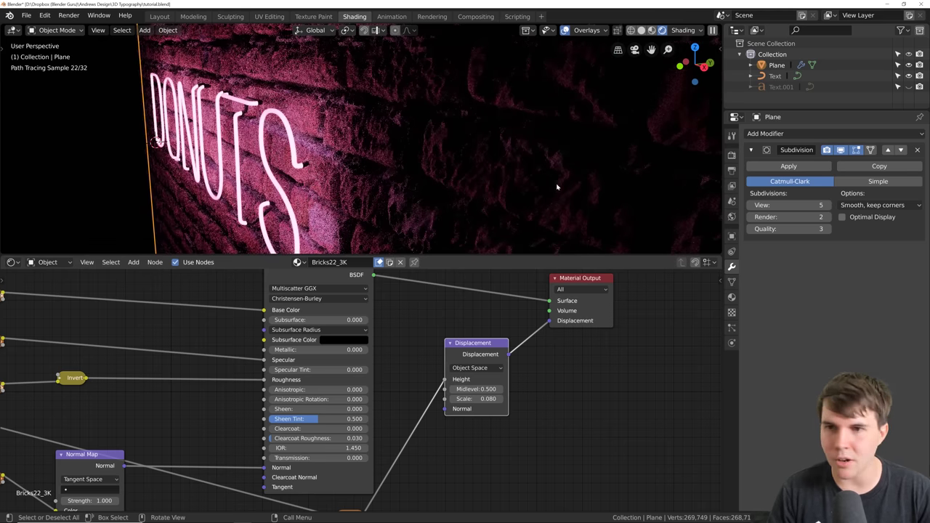
middle_click_drag(477, 196, 446, 162)
scroll(446, 162, "up", 2)
scroll(444, 166, "up", 3)
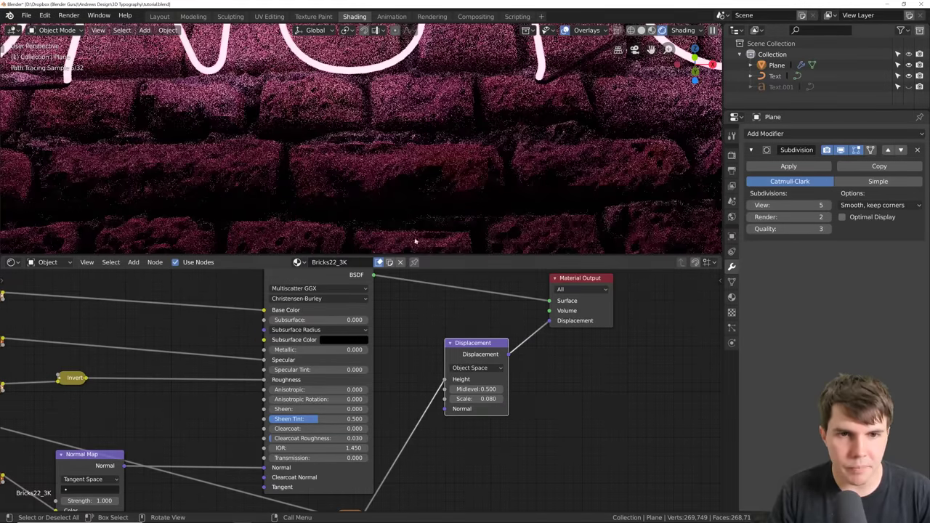
scroll(404, 173, "down", 8)
scroll(405, 174, "up", 1)
middle_click_drag(404, 174, 397, 195)
scroll(426, 160, "down", 1)
scroll(397, 160, "up", 2)
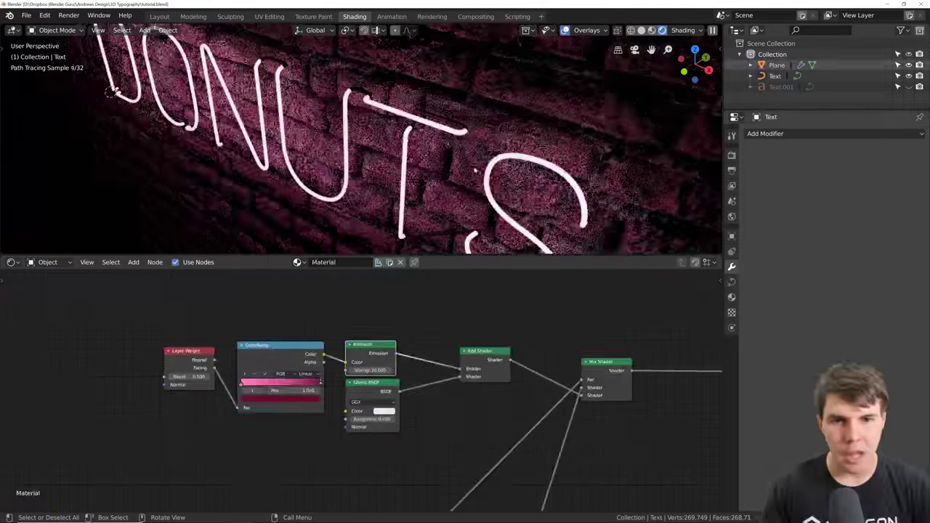
Inspect the ends and bends of the DONUTS neon tube up close for faceted edges
middle_click_drag(475, 171, 384, 156)
scroll(392, 161, "up", 2)
scroll(384, 158, "down", 2)
key("Tab")
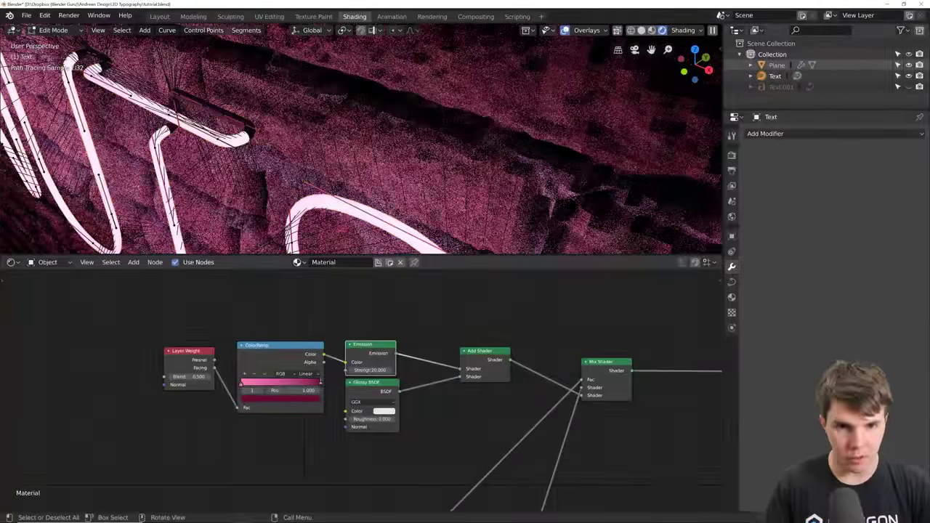
key("Tab")
middle_click_drag(384, 158, 391, 220)
scroll(390, 218, "up", 4)
middle_click_drag(389, 182, 210, 217)
middle_click_drag(387, 111, 419, 122)
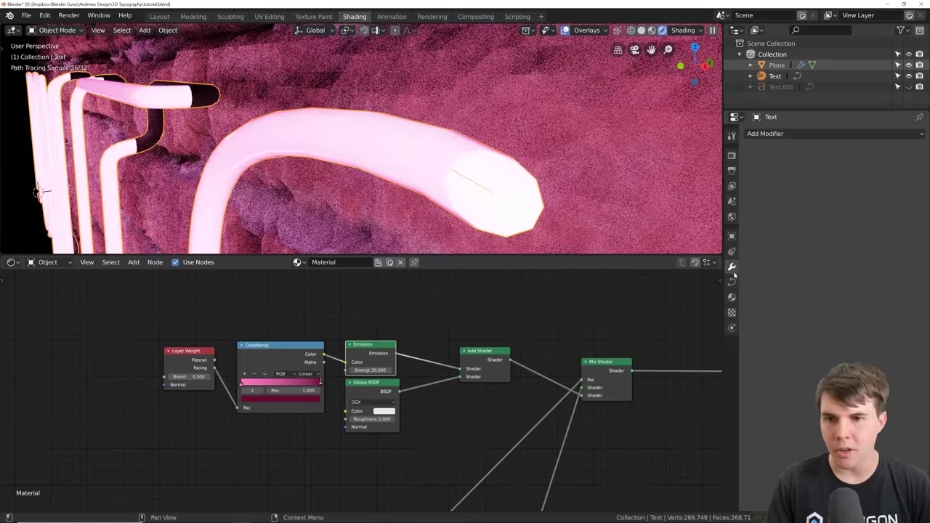
Set the Text curve's bevel resolution to 6 to round the tube's cross-section
left_click(732, 282)
left_click(768, 321)
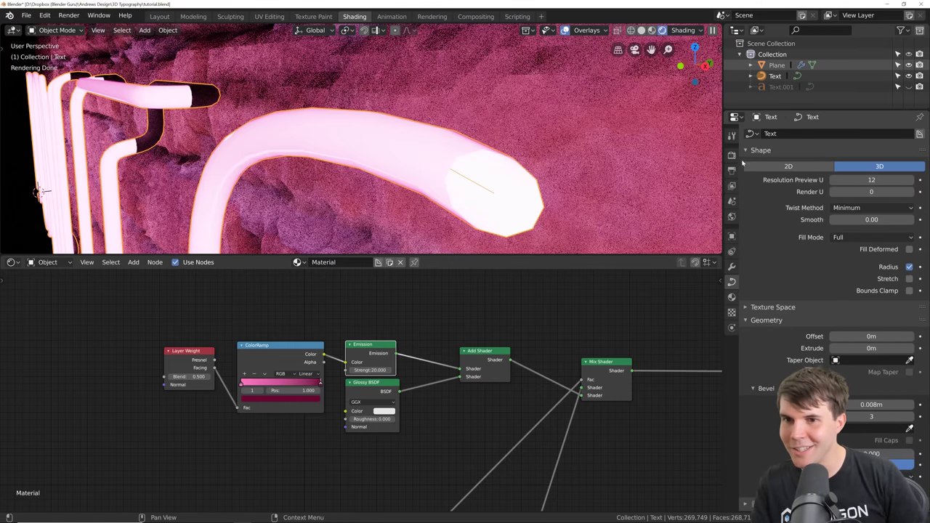
scroll(828, 218, "down", 3)
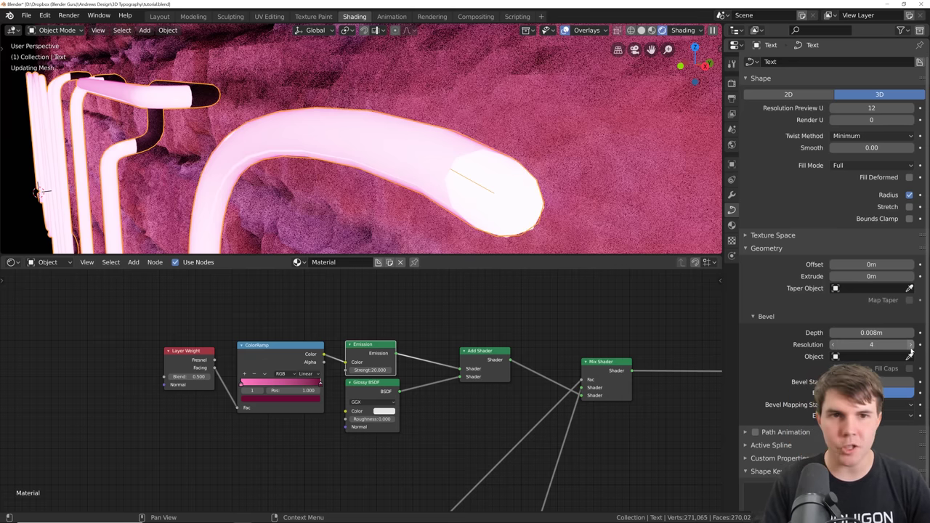
left_click(912, 349)
left_click(912, 349)
middle_click_drag(489, 128, 468, 122)
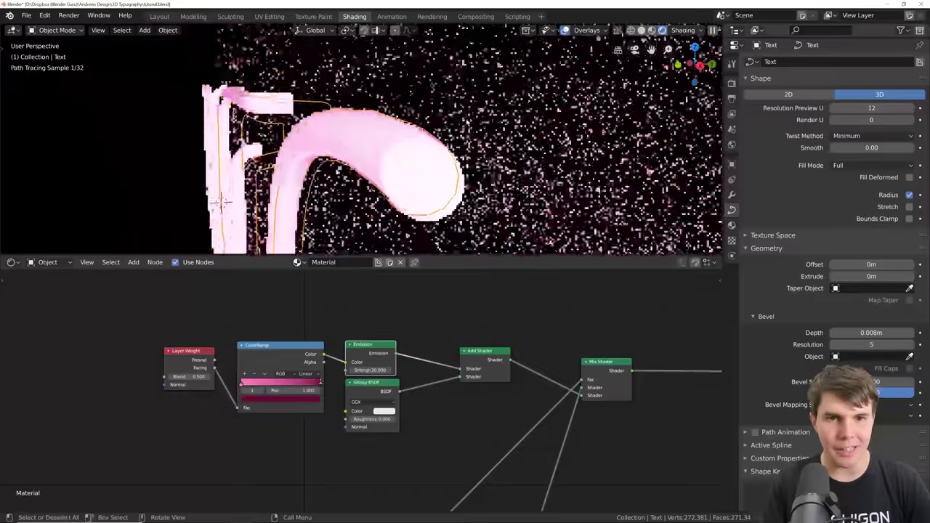
left_click(911, 345)
scroll(222, 202, "up", 3)
mouse_move(376, 164)
middle_mouse_down()
mouse_move(397, 163)
mouse_move(372, 161)
middle_mouse_up()
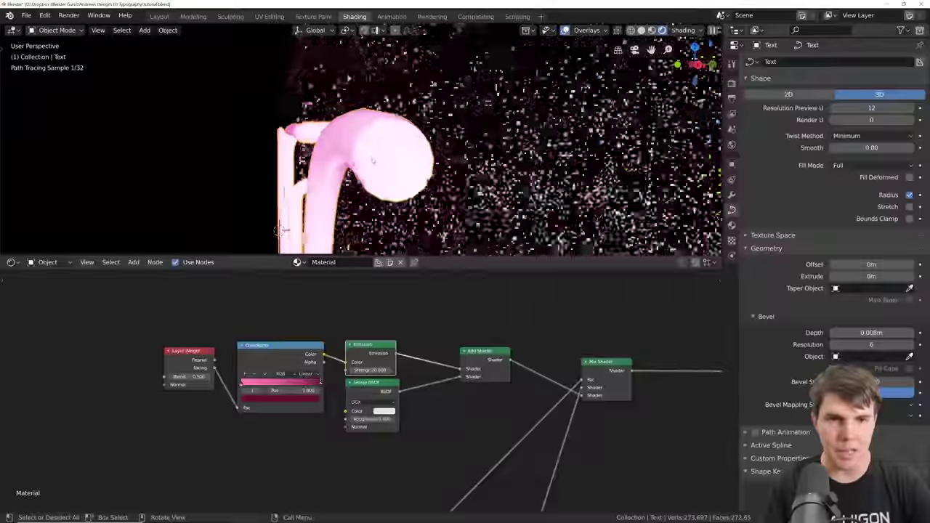
Set the Text curve's Resolution Preview U to 40 to smooth its bends
mouse_move(282, 231)
middle_mouse_down()
mouse_move(363, 174)
mouse_move(394, 166)
middle_mouse_up()
mouse_move(365, 109)
middle_mouse_down()
mouse_move(291, 170)
mouse_move(312, 181)
mouse_move(394, 113)
middle_mouse_up()
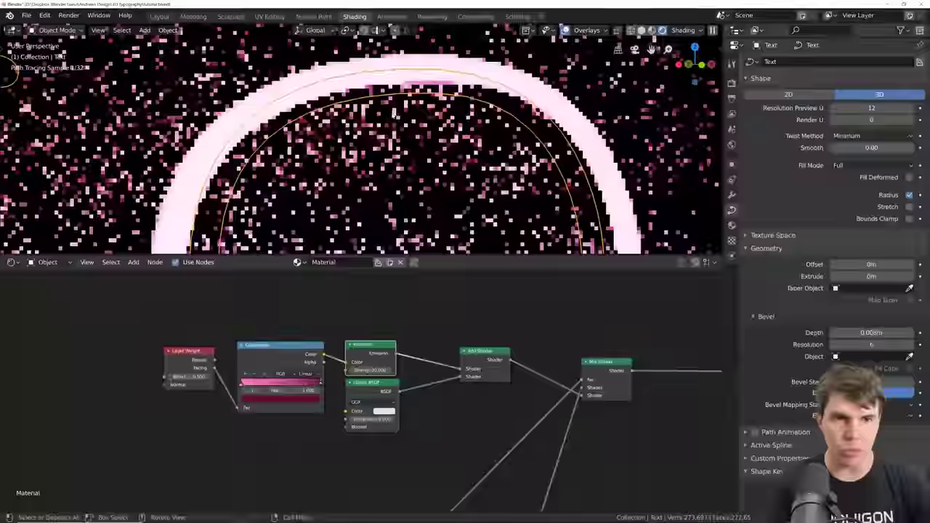
scroll(394, 113, "down", 4)
mouse_move(407, 145)
middle_mouse_down()
mouse_move(439, 189)
mouse_move(358, 194)
mouse_move(407, 174)
mouse_move(431, 180)
mouse_move(451, 141)
middle_mouse_up()
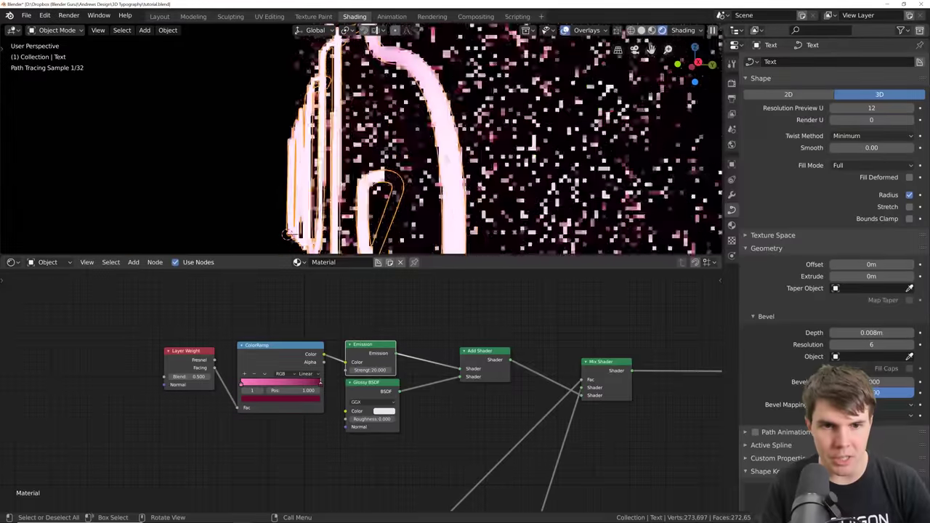
middle_click_drag(425, 211, 417, 156)
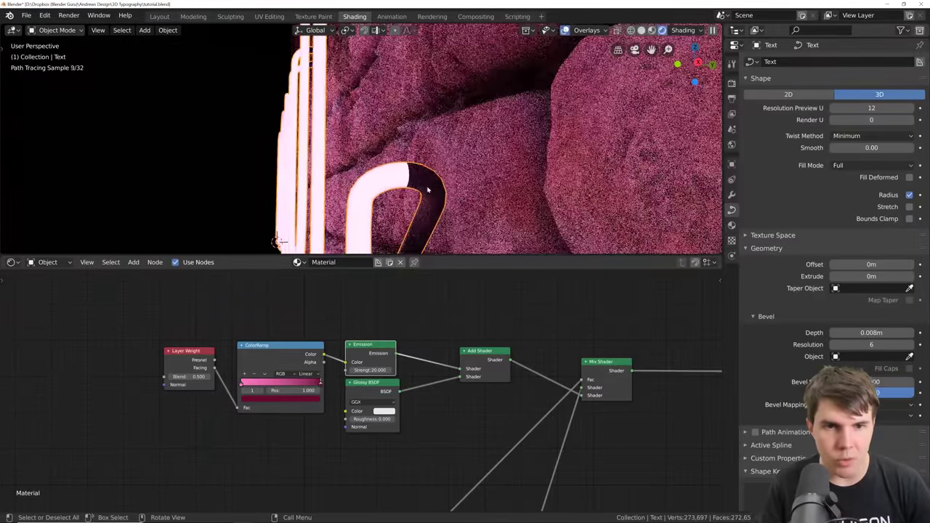
middle_click_drag(445, 184, 434, 178)
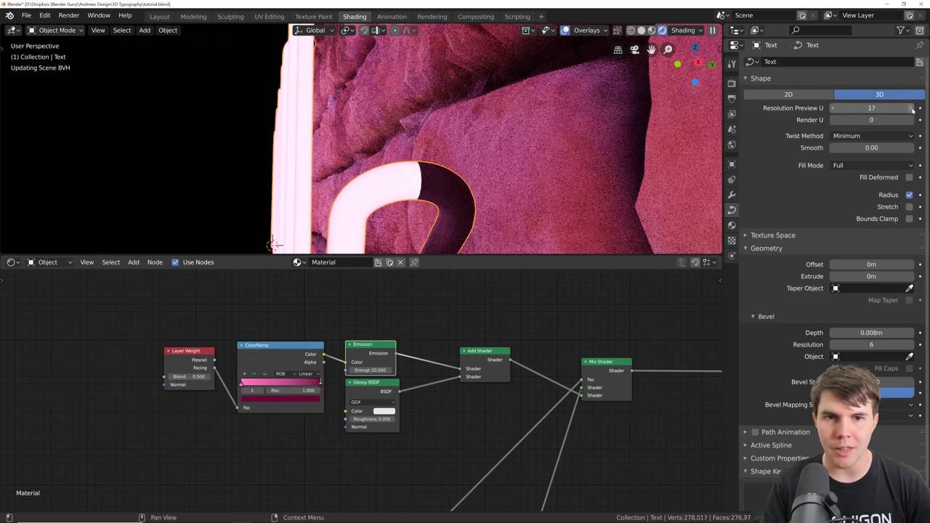
left_click_drag(879, 108, 887, 108)
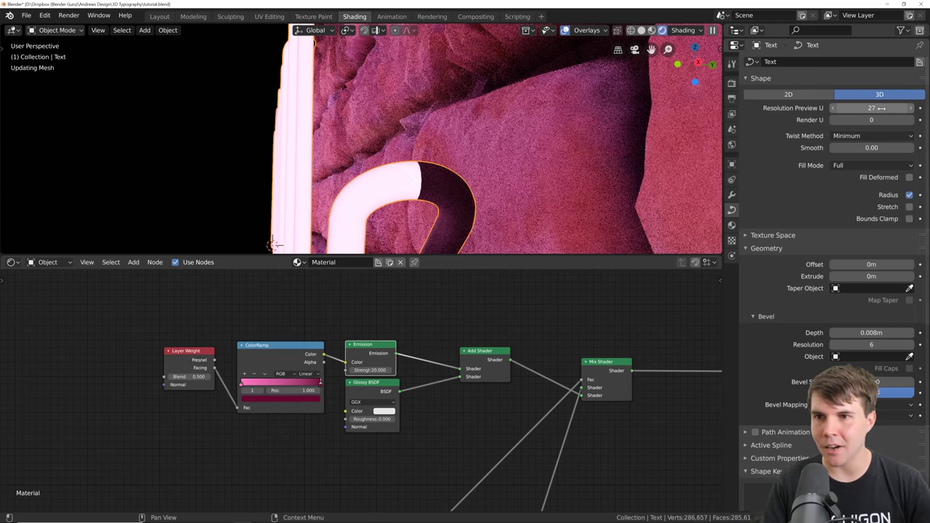
left_click(879, 109)
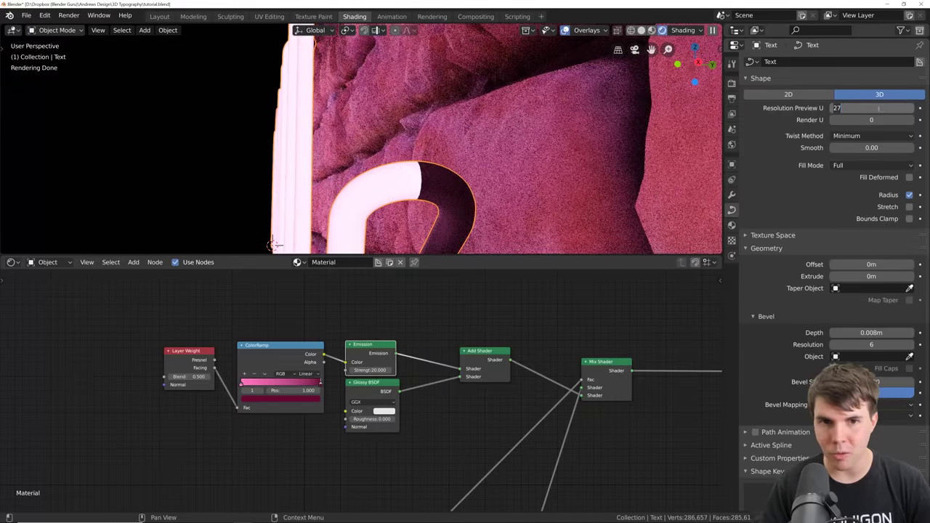
type("40")
key("Return")
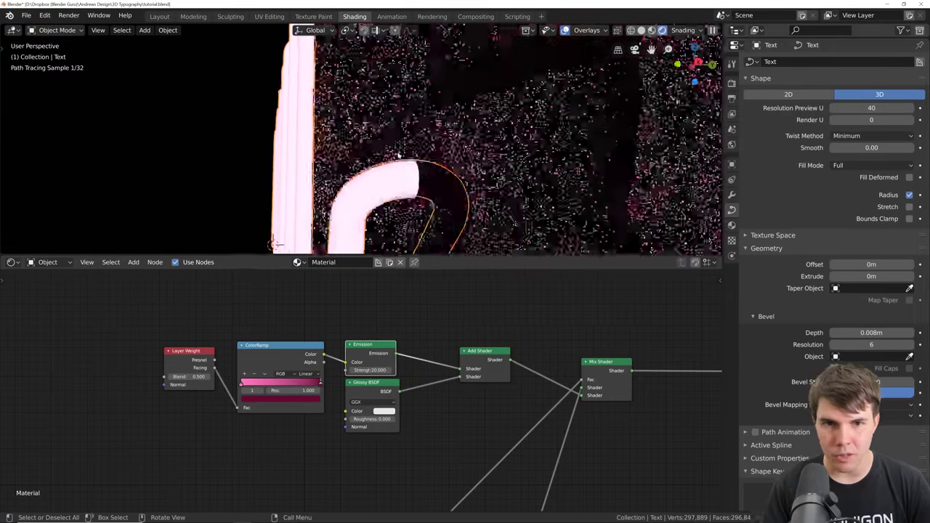
Switch to the Photos app and study the reference pictures of real neon tubes, their blacked-out sections, wiring and mounts
mouse_move(278, 238)
middle_mouse_down()
mouse_move(391, 152)
mouse_move(368, 155)
mouse_move(477, 104)
mouse_move(470, 173)
mouse_move(447, 156)
mouse_move(466, 130)
mouse_move(511, 152)
mouse_move(442, 170)
mouse_move(490, 160)
middle_mouse_up()
scroll(465, 131, "down", 4)
scroll(466, 132, "down", 2)
scroll(442, 170, "up", 2)
scroll(473, 162, "down", 2)
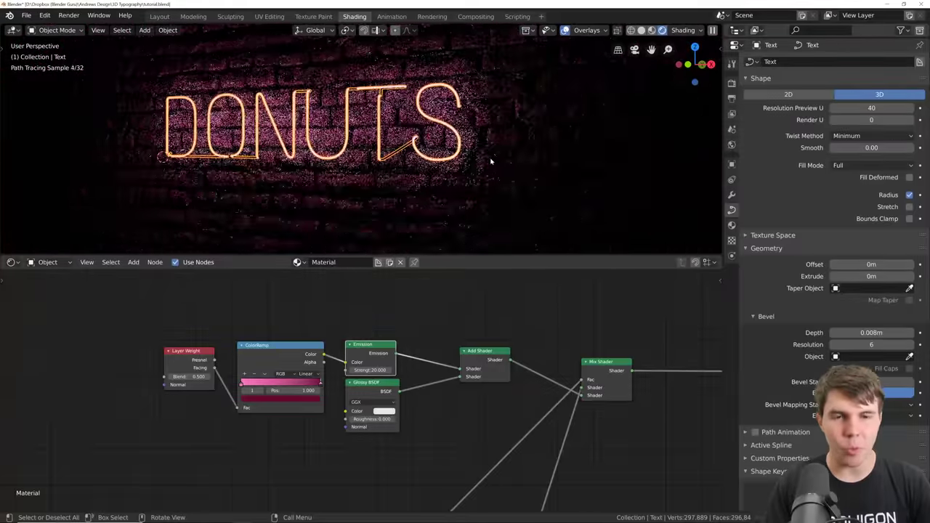
key("alt+Tab")
left_click(503, 306)
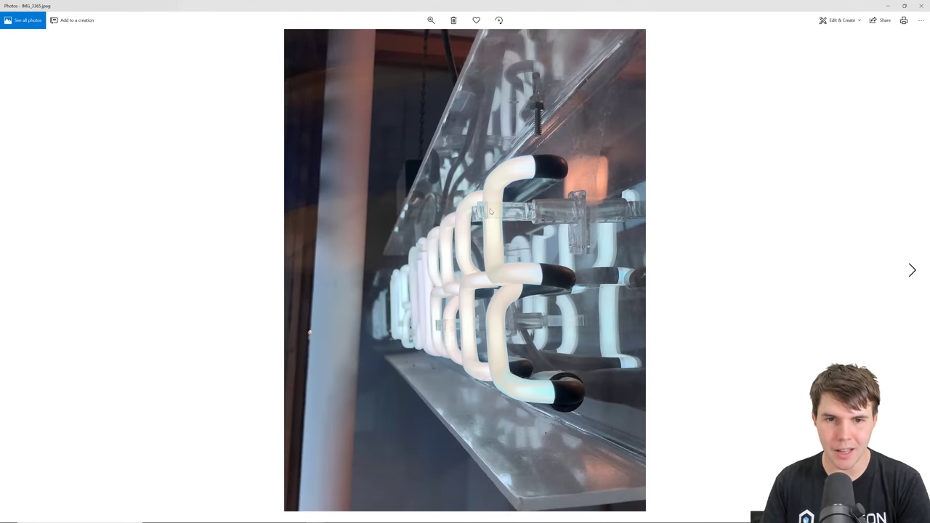
key("Right")
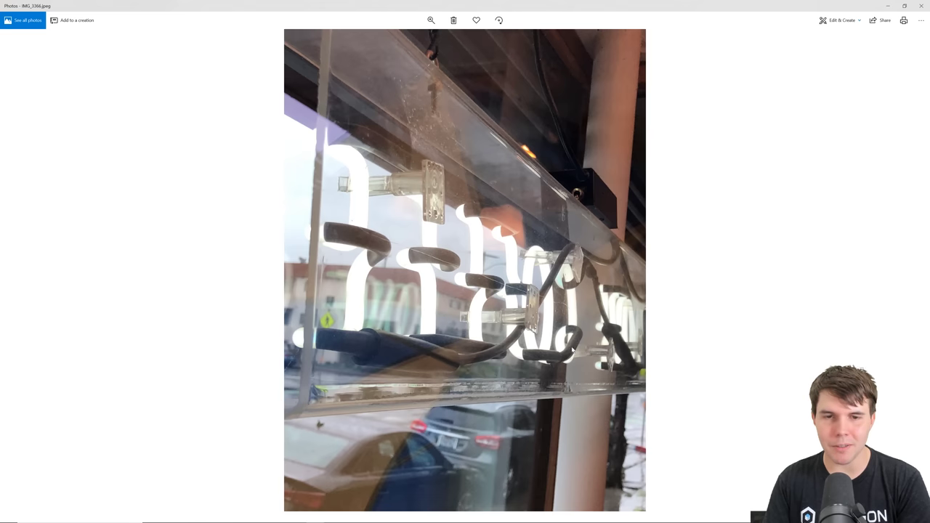
key("Right")
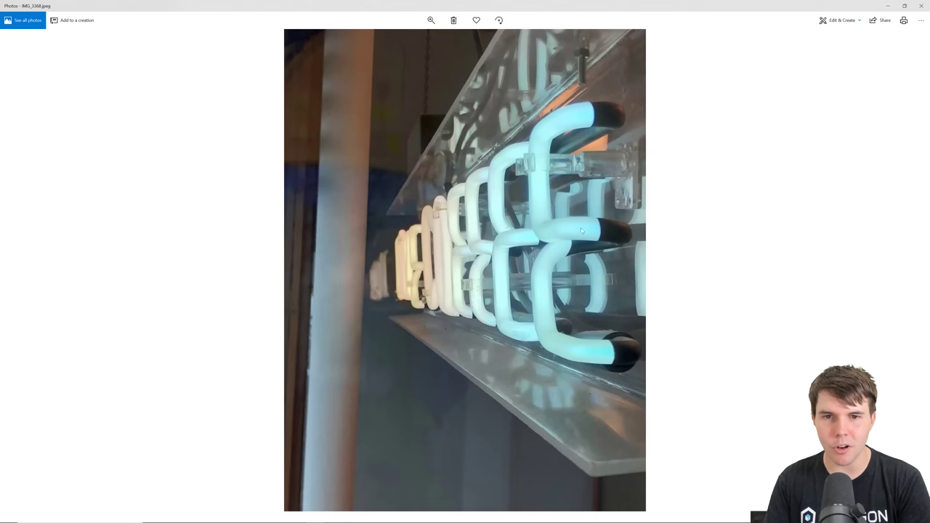
key("Right")
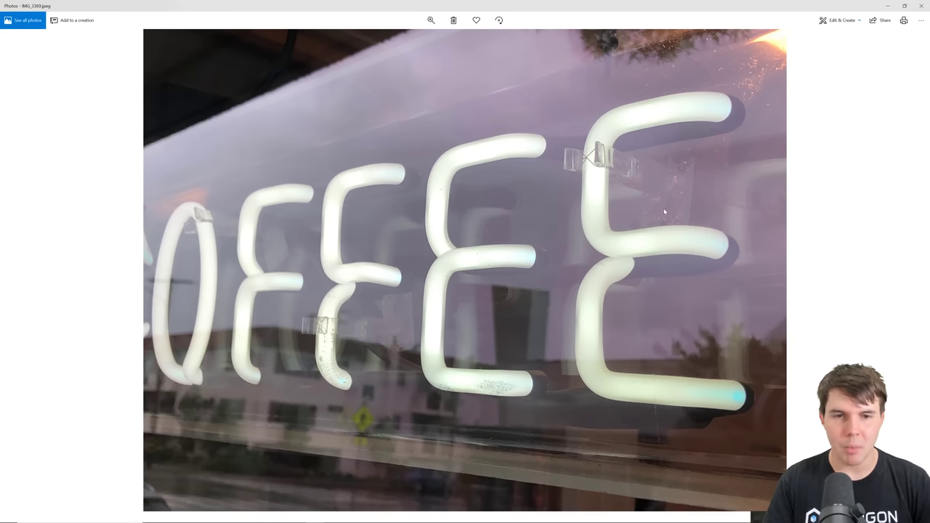
Switch back to Blender and shape the cylinder at the end of the S tube into a connector with a tapered end
key("alt+Tab")
left_click(487, 209)
key("alt+a")
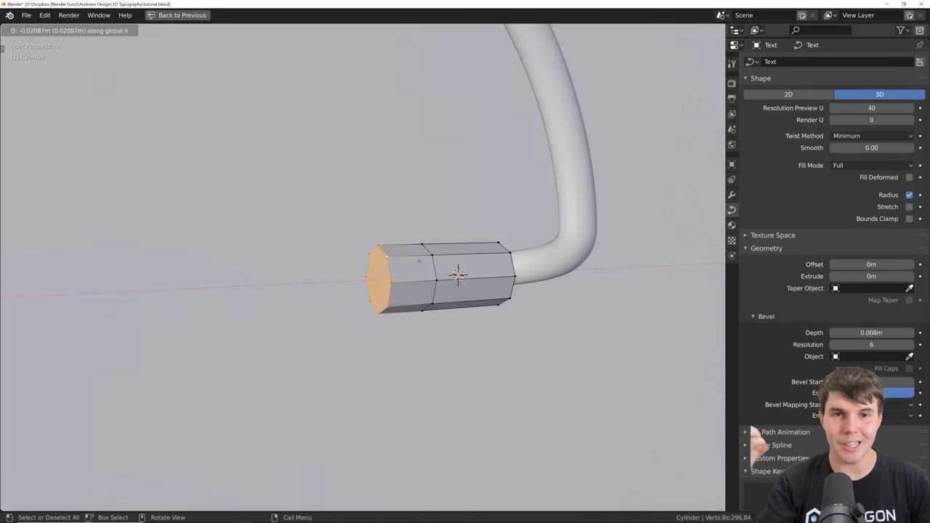
key("s")
key("Return")
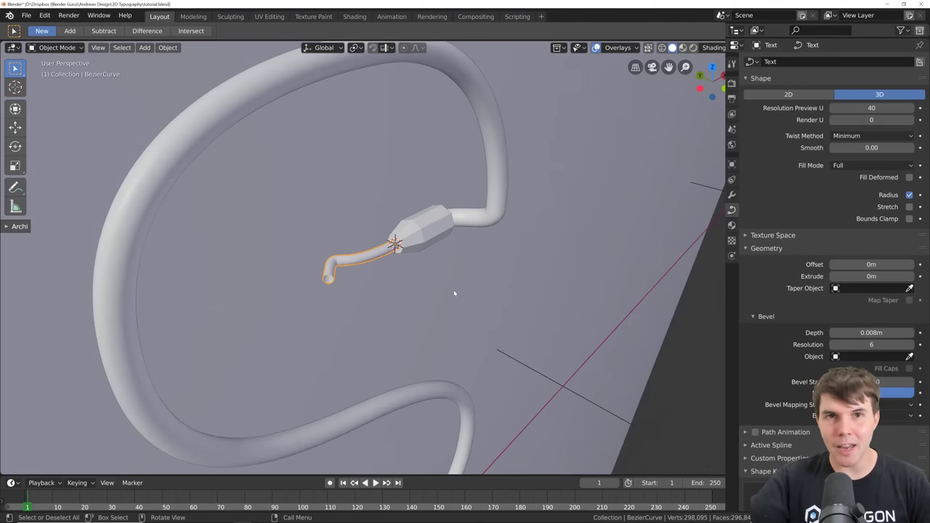
Scale the handles of the cable's Bezier points near the N and O so it hangs in smooth curves behind the letters
key("s")
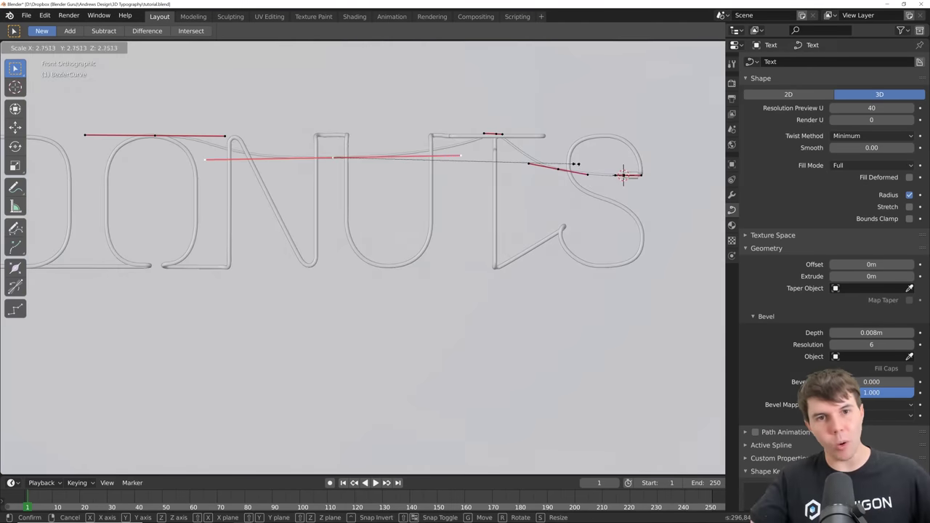
left_click(623, 174)
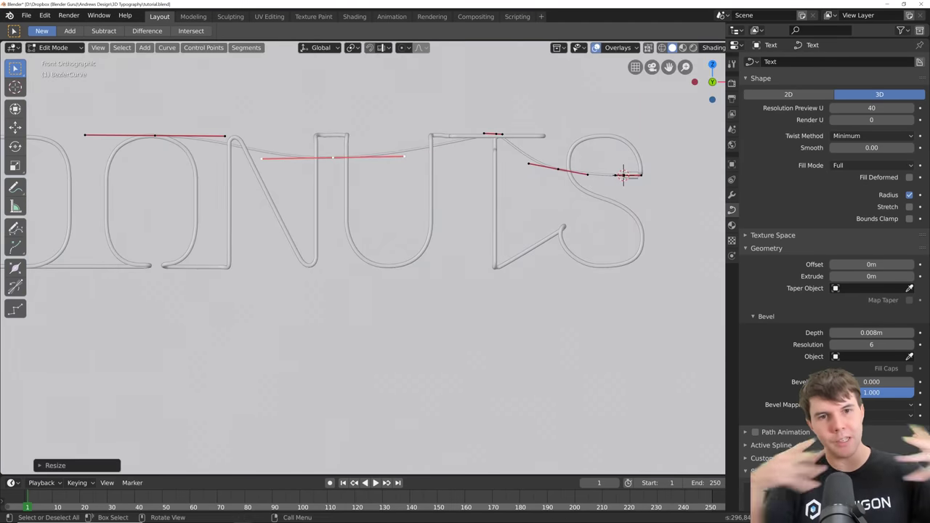
left_click(155, 136)
key("s")
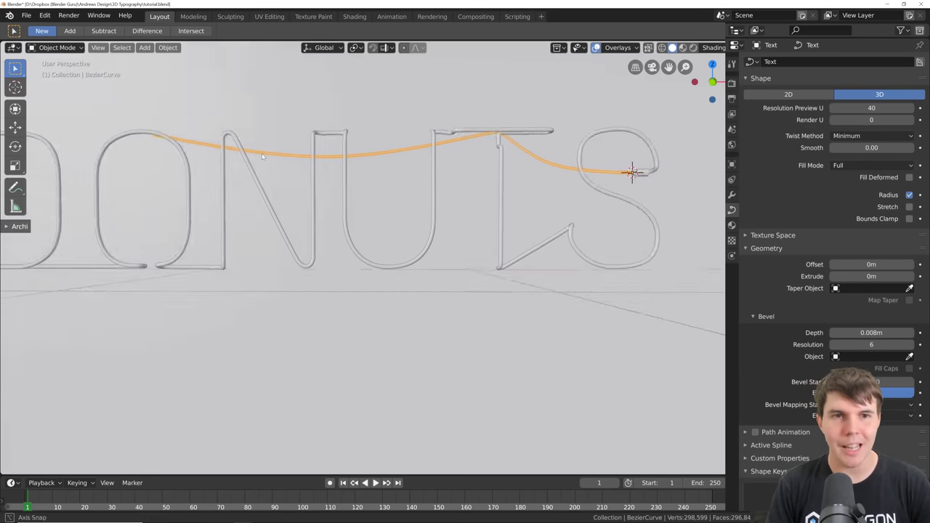
middle_click_drag(633, 170, 557, 202)
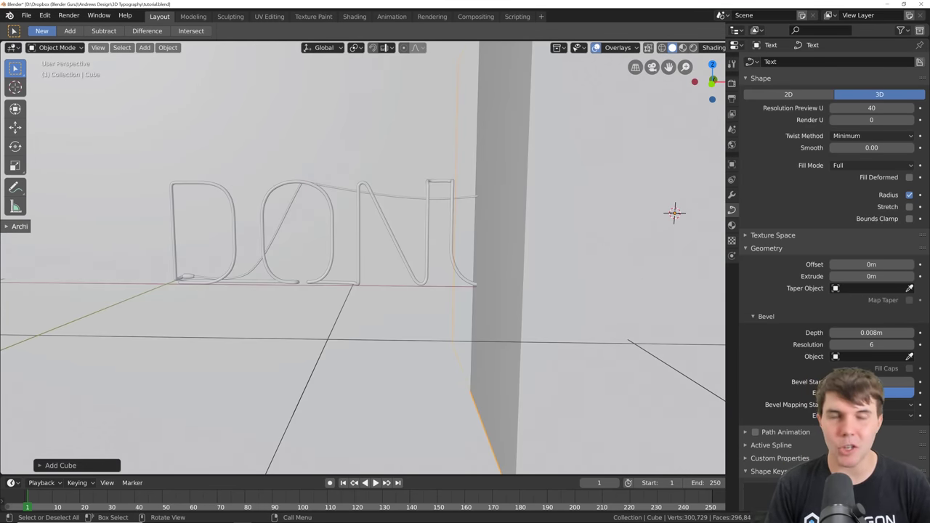
Stretch the cube along X into a long, thin mounting bar above the DONUTS letters and adjust its lower edge
middle_click_drag(655, 291, 638, 203)
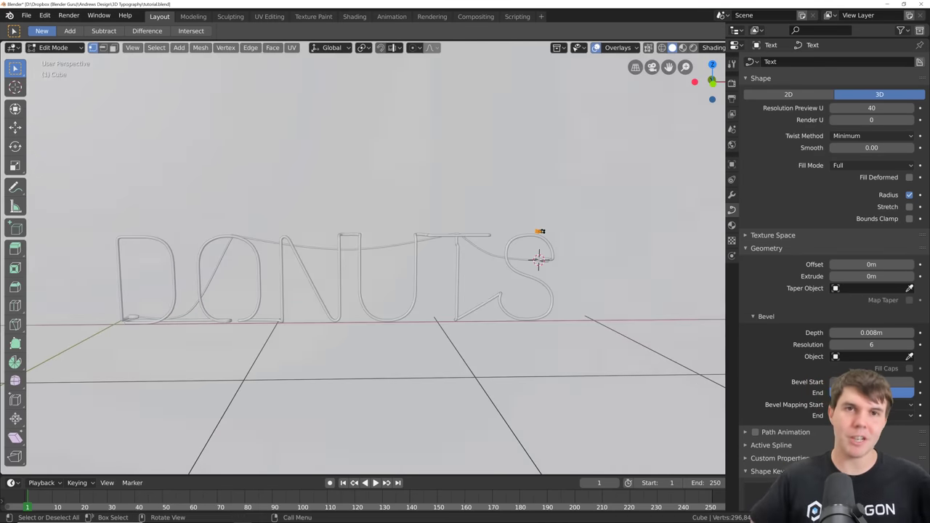
key("g")
key("x")
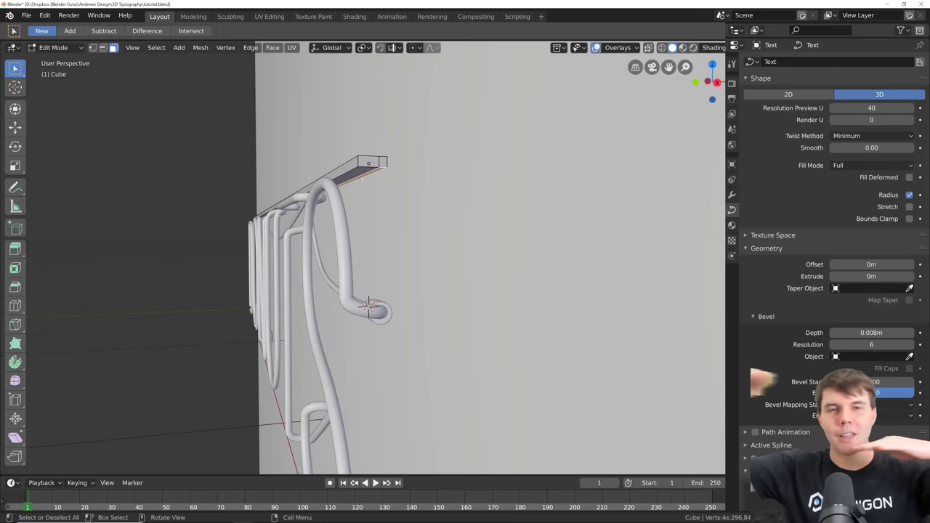
key("g")
key("Return")
key("Tab")
middle_click_drag(436, 240, 356, 212)
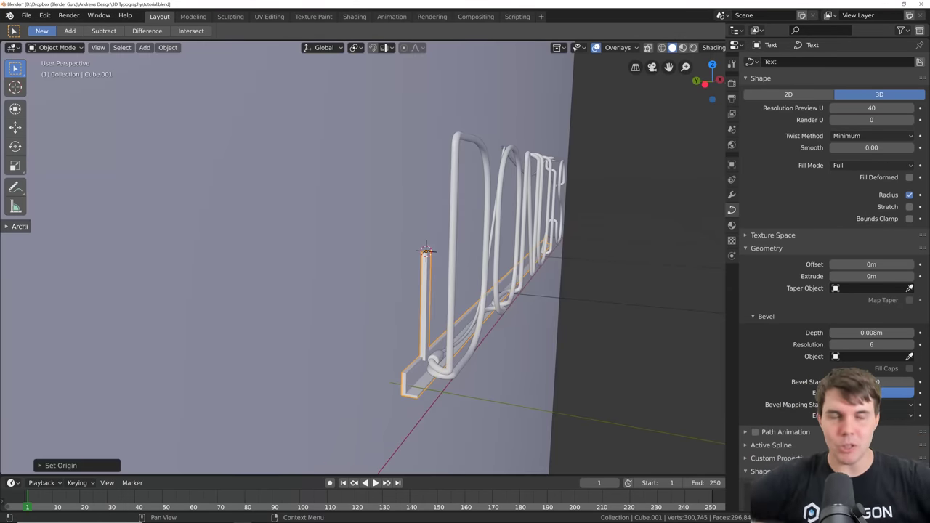
Leave the render result, go to the compositing workspace and move the Render Layers and Composite nodes far apart
middle_click_drag(436, 255, 487, 279)
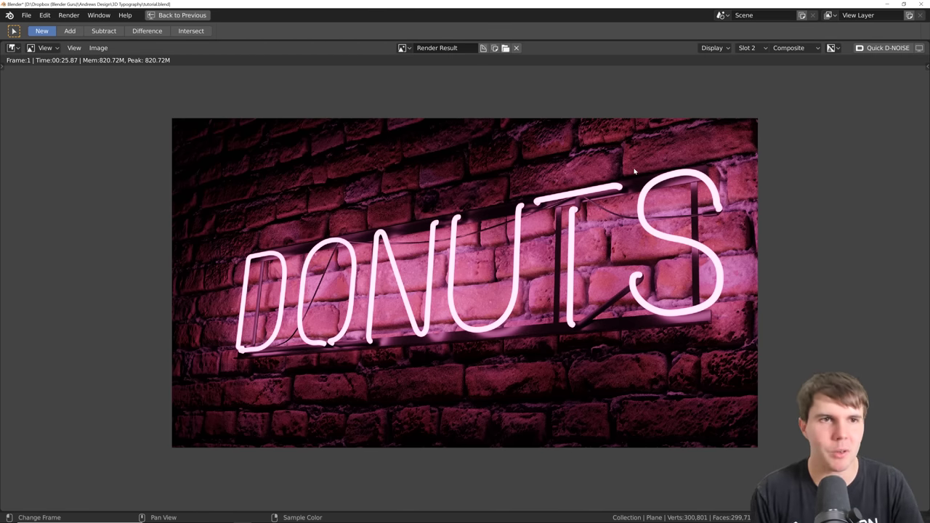
left_click(186, 16)
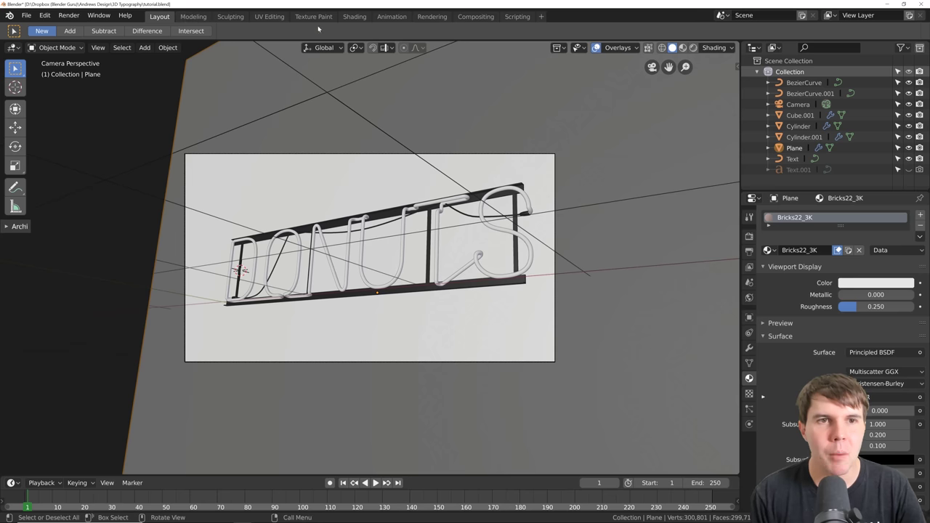
left_click(476, 16)
scroll(507, 182, "up", 1)
left_click_drag(472, 145, 205, 167)
middle_click_drag(379, 225, 317, 223)
scroll(322, 223, "down", 4)
left_click(675, 128)
left_click_drag(675, 128, 671, 130)
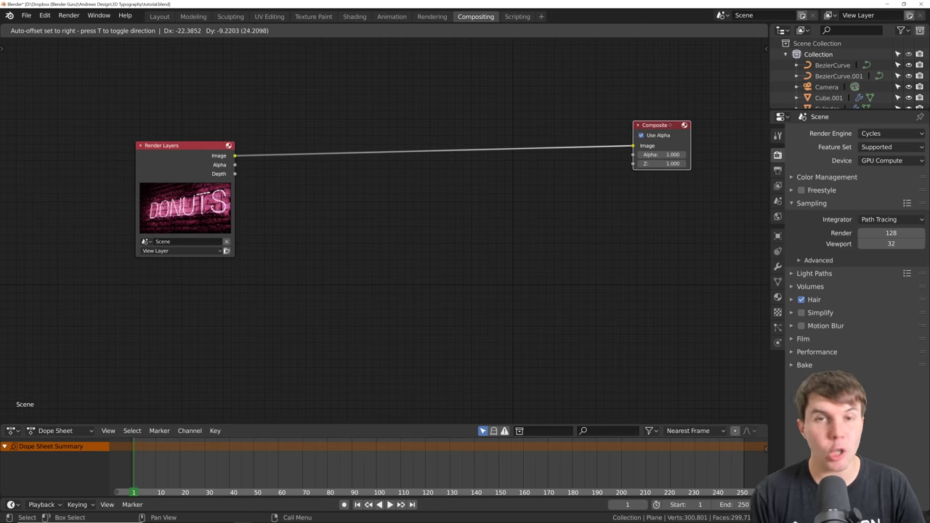
Add a Glare filter node, feed it the Render Layers image and preview its output through a Viewer node
scroll(284, 221, "up", 1)
middle_click_drag(282, 221, 365, 192)
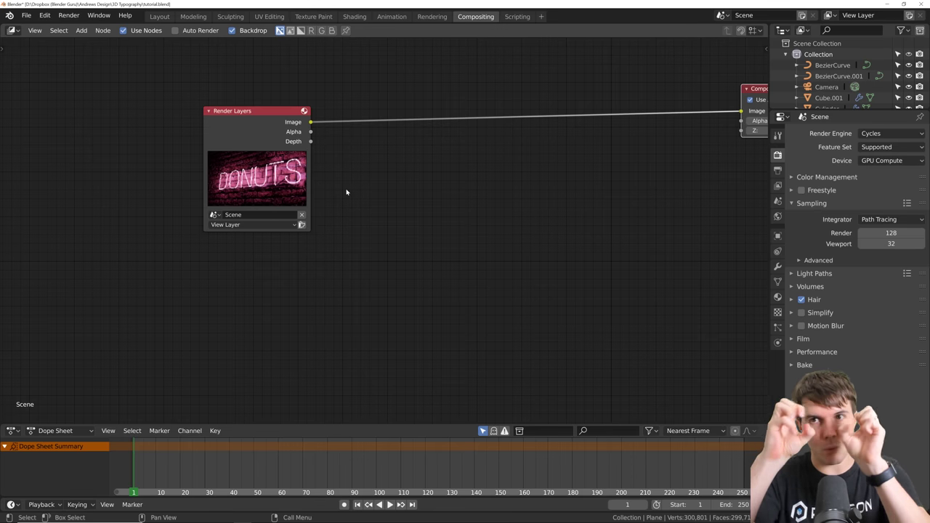
scroll(372, 238, "down", 2)
middle_click_drag(372, 238, 337, 234)
scroll(384, 231, "up", 5)
middle_click_drag(404, 213, 364, 220)
scroll(364, 221, "down", 2)
key("shift+a")
mouse_move(309, 214)
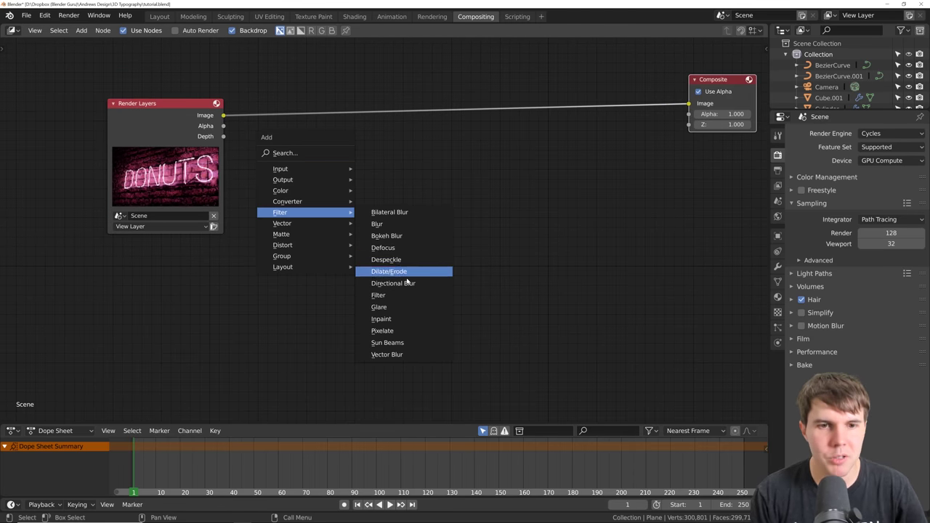
left_click(393, 310)
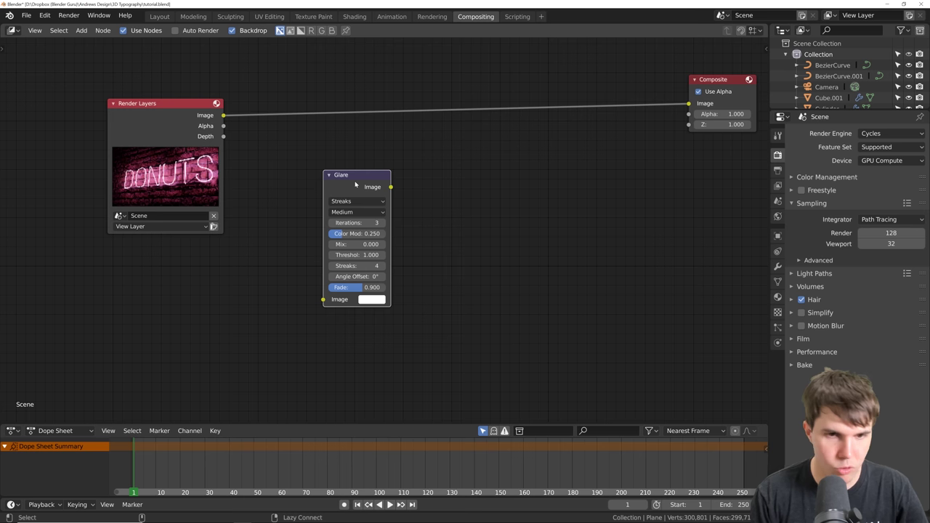
left_click(356, 184, "ctrl+shift")
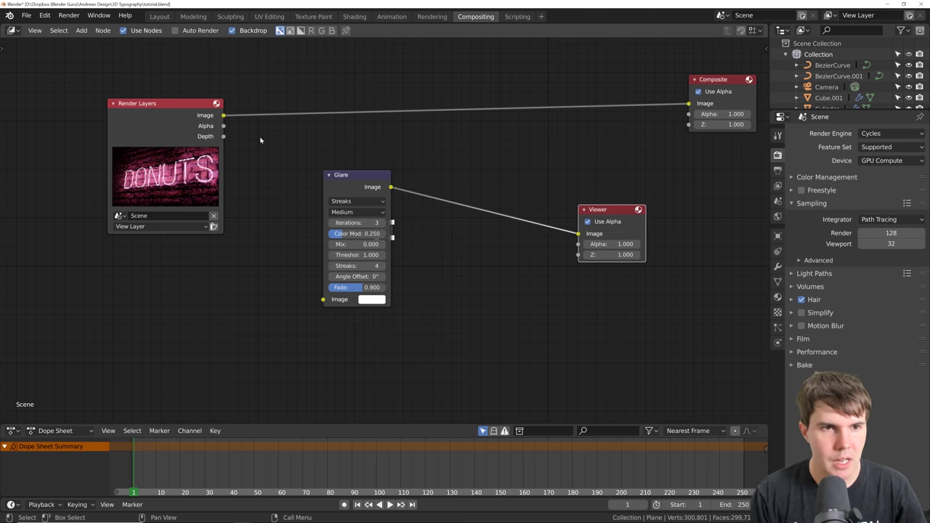
left_click_drag(223, 115, 324, 299)
Try the Streaks glare type with 16 streaks
middle_click_drag(455, 250, 341, 160)
middle_click_drag(400, 286, 374, 284)
scroll(374, 284, "up", 3)
left_click(178, 72)
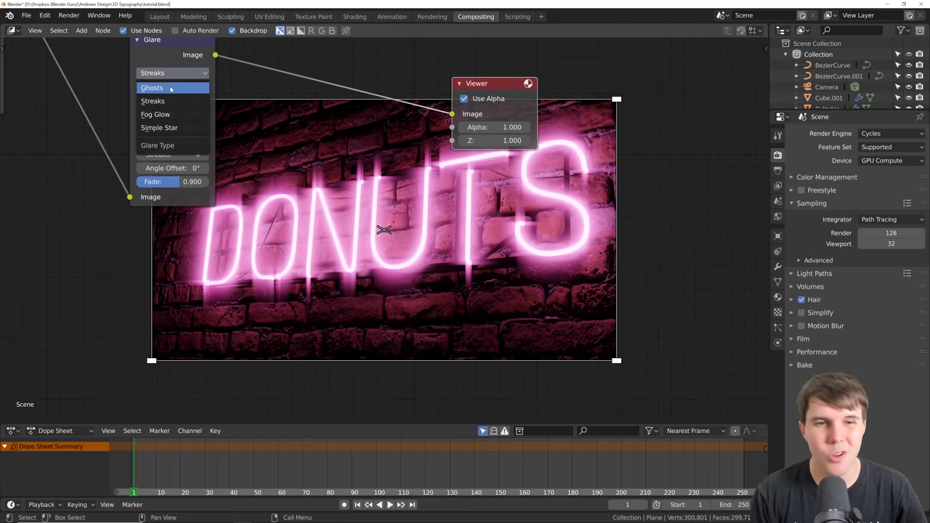
left_click_drag(178, 155, 240, 156)
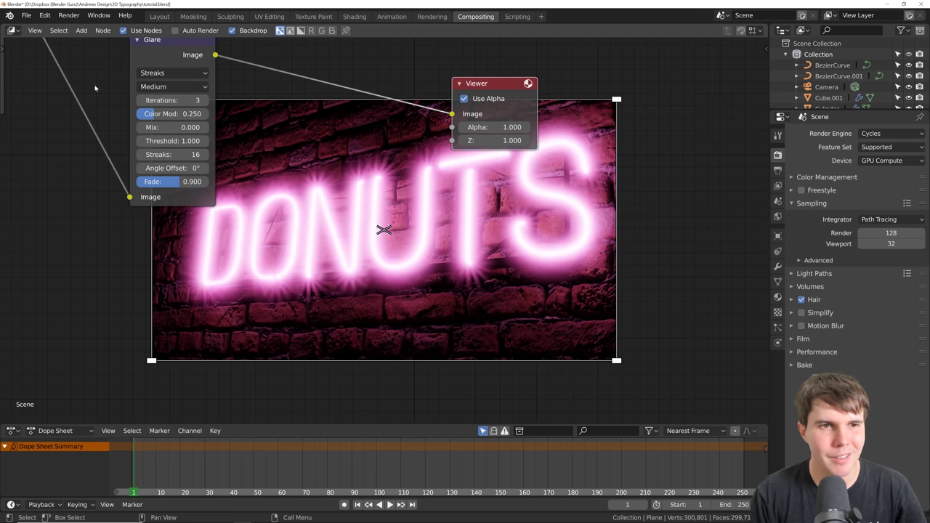
Change the Glare node's type to Fog Glow and its quality to High
left_click(172, 72)
left_click(170, 99)
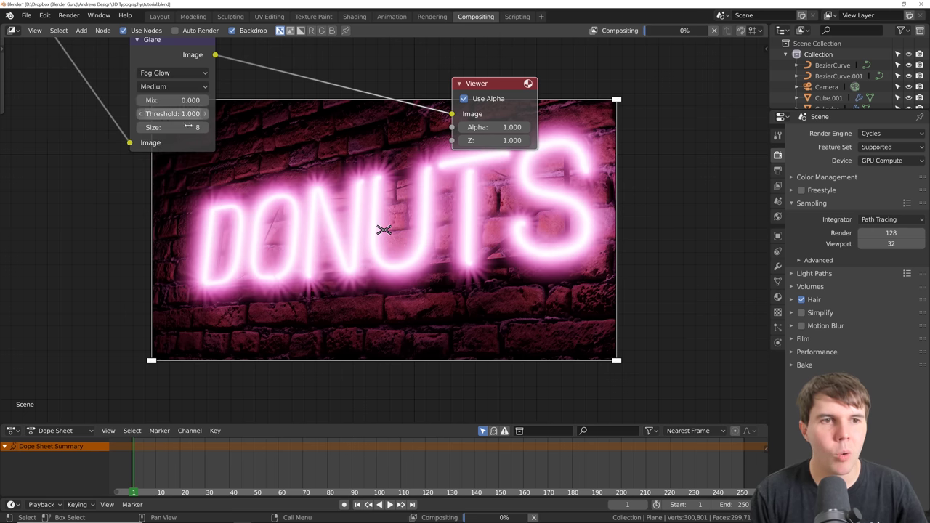
middle_click_drag(426, 219, 390, 201)
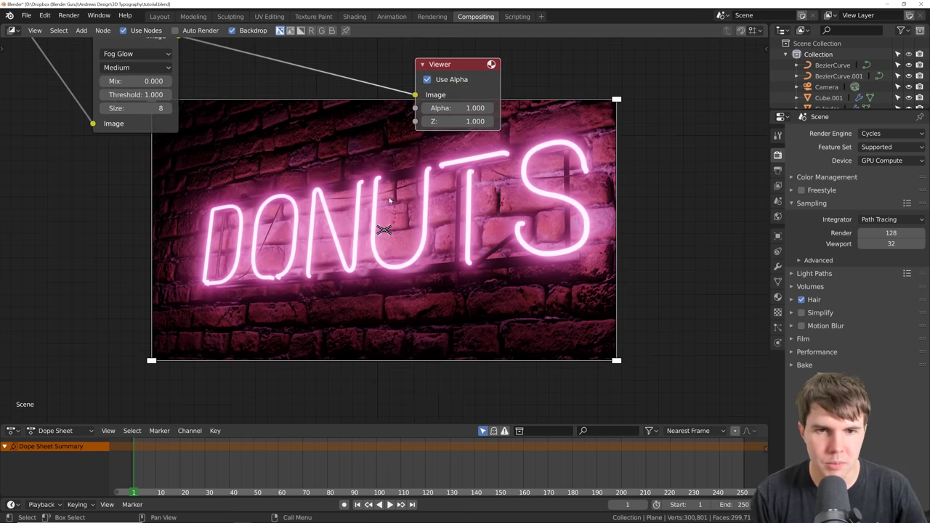
scroll(391, 200, "up", 2)
middle_click_drag(157, 117, 191, 146)
left_click(196, 114)
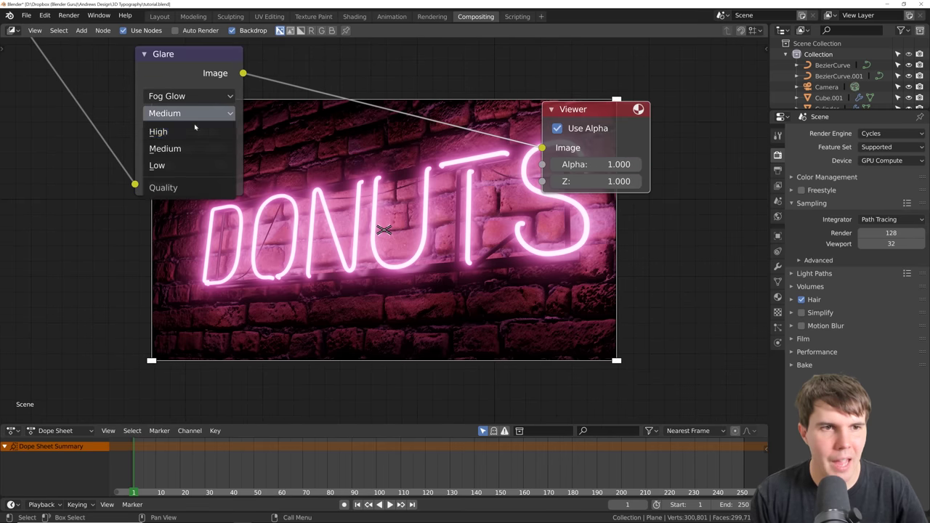
left_click(186, 133)
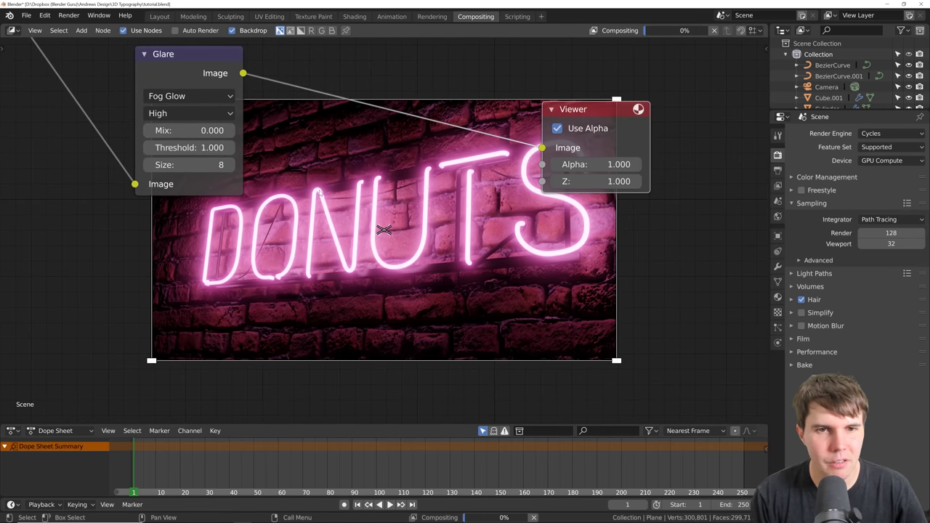
scroll(349, 182, "up", 2)
middle_click_drag(349, 175, 334, 188)
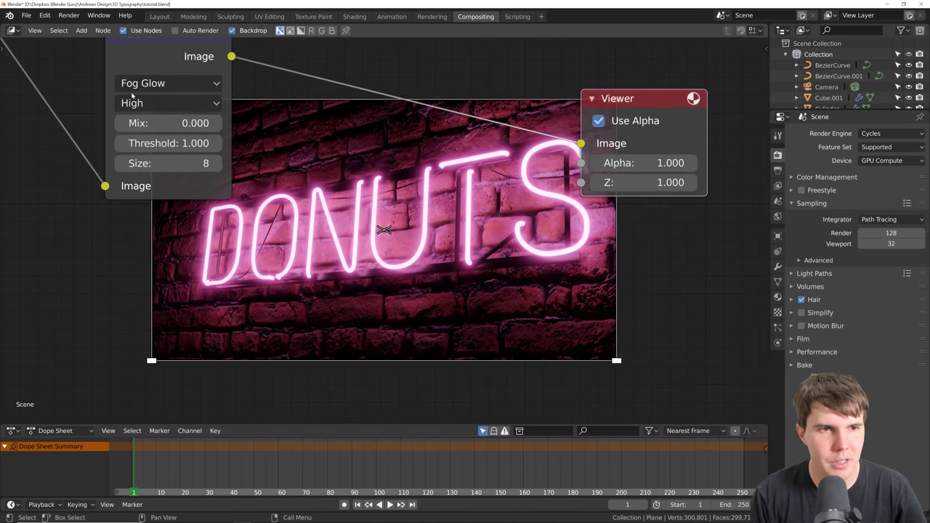
left_click(139, 103)
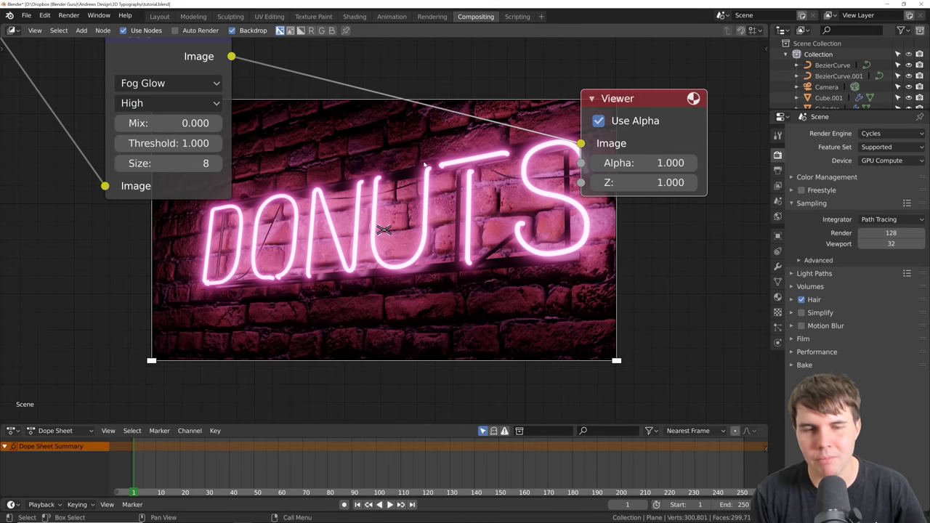
Try the Glare node's Mix at -1, then at 1, to compare the image without glow and the glow alone
left_click(175, 124)
type("-")
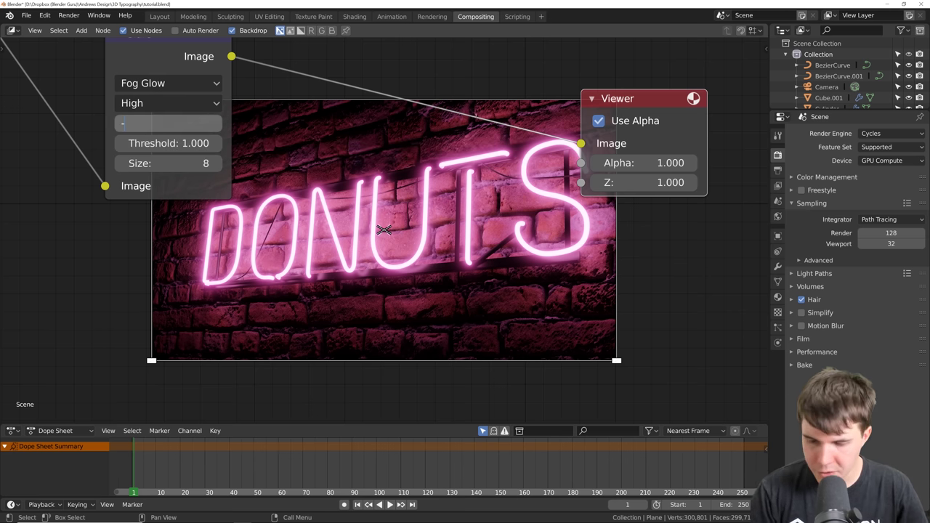
type("1")
key("Return")
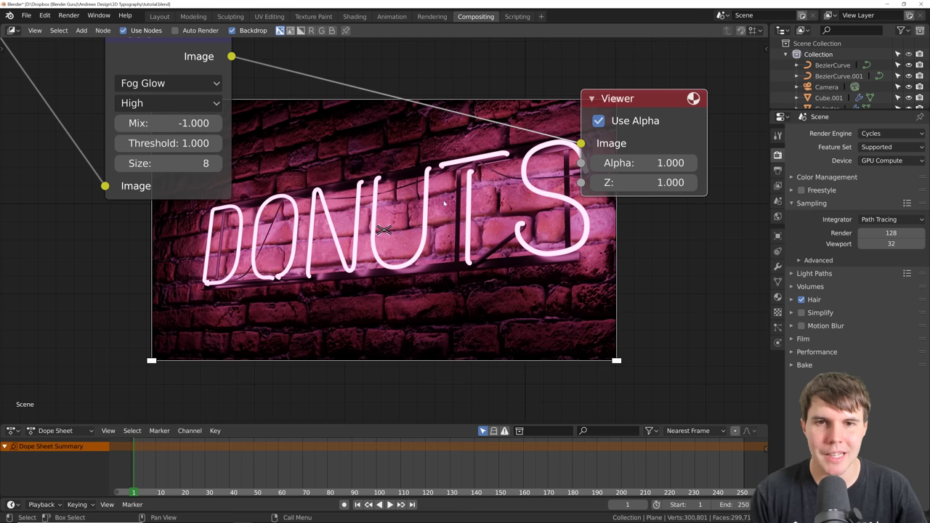
key("ctrl+z")
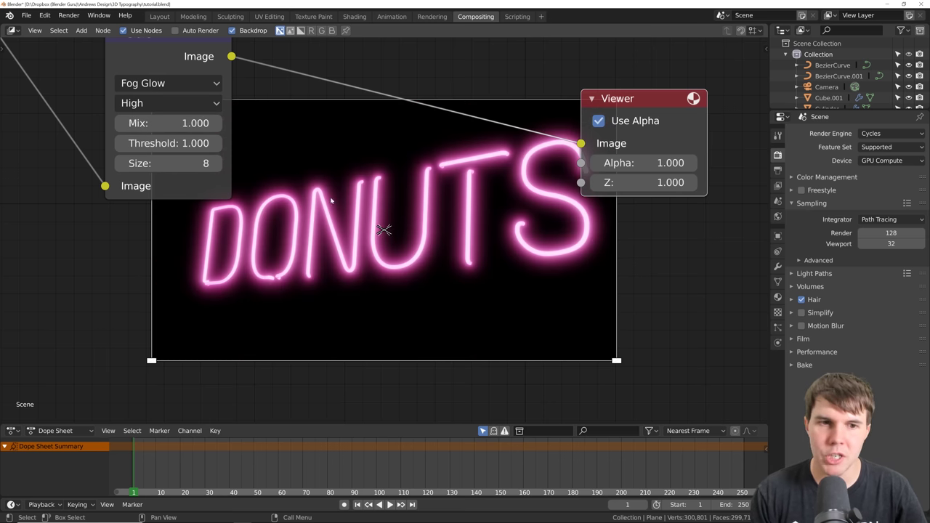
Lower the Glare node's Mix in small increments to -0.3
left_click(122, 124)
left_click(121, 123)
left_click(121, 123)
left_click(121, 124)
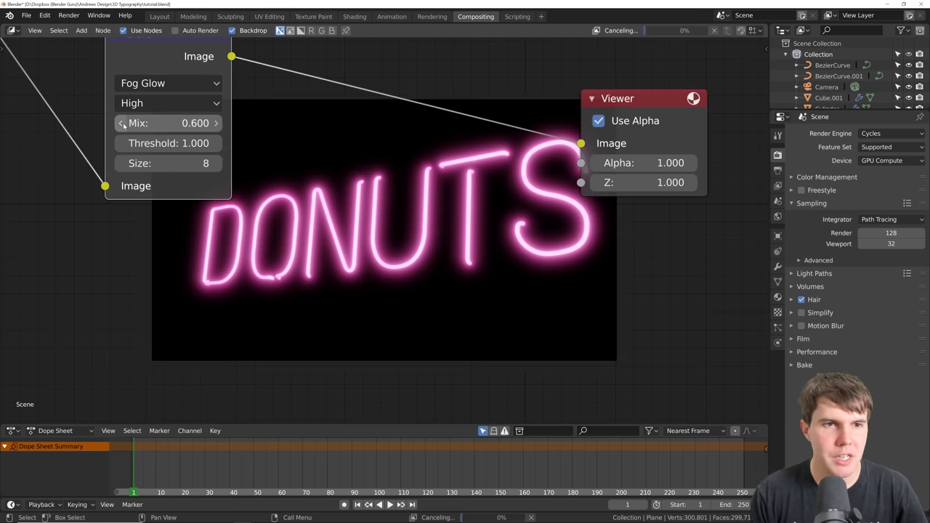
left_click(121, 124)
left_click(121, 123)
left_click(122, 124)
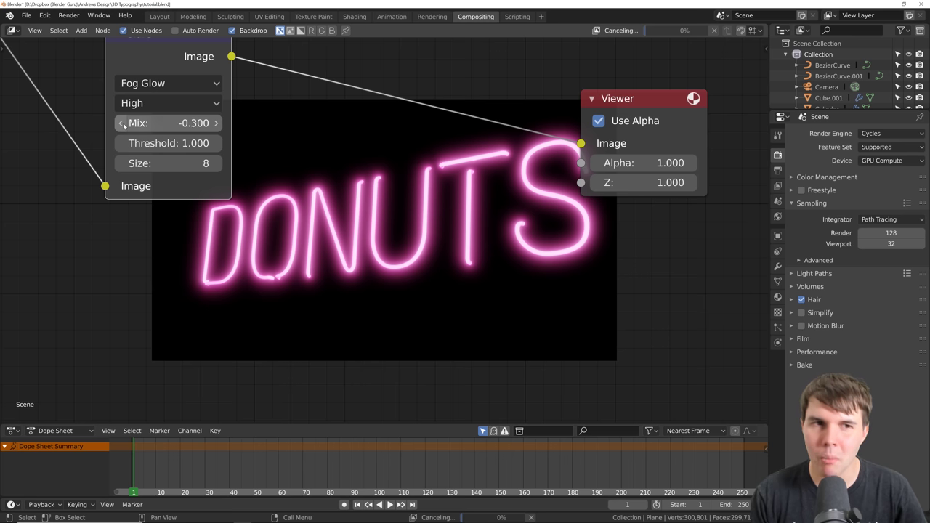